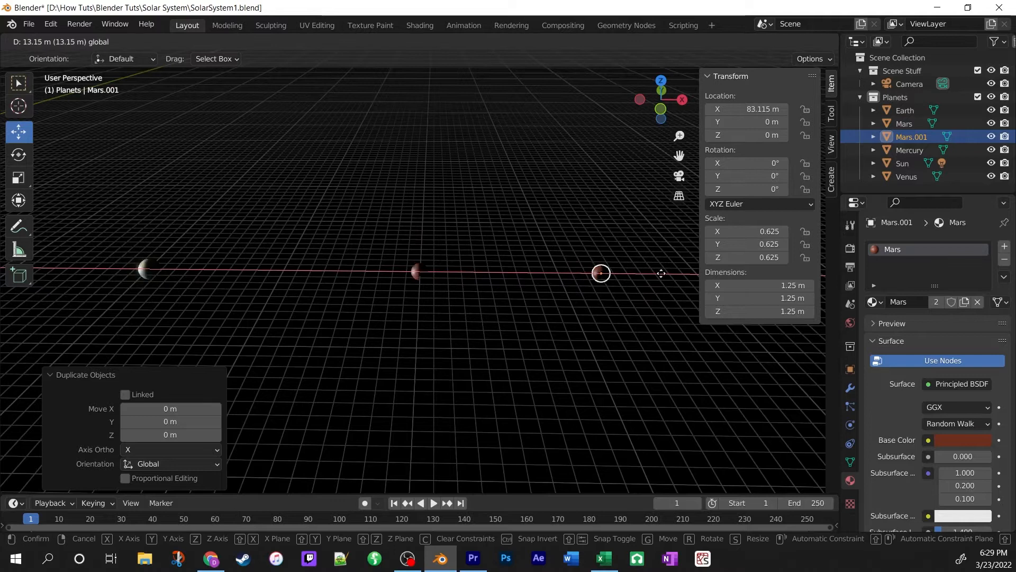
Place the Mars duplicate farther out along the X axis, at about X 110.5 m, with the viewport in solid shading.
click(635, 286)
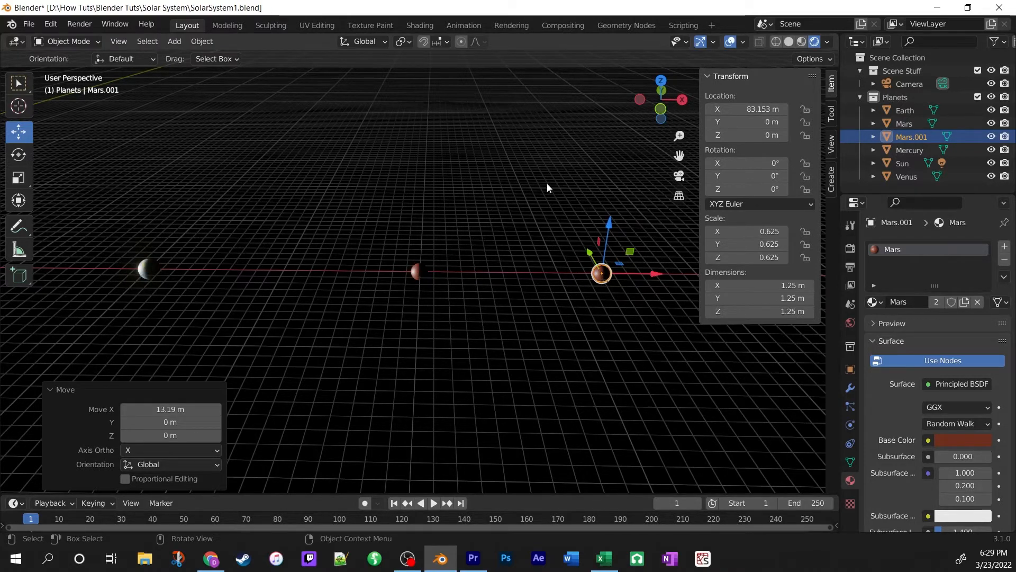
click(792, 44)
scroll(497, 264, down, 2)
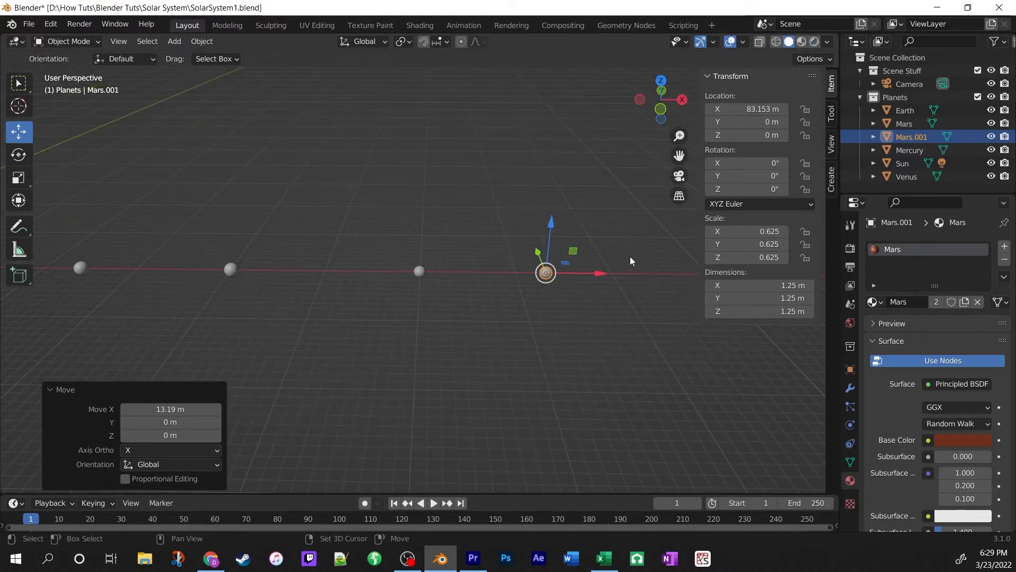
shift+middle_drag(630, 256, 490, 262)
drag(462, 280, 729, 284)
scroll(353, 246, down, 3)
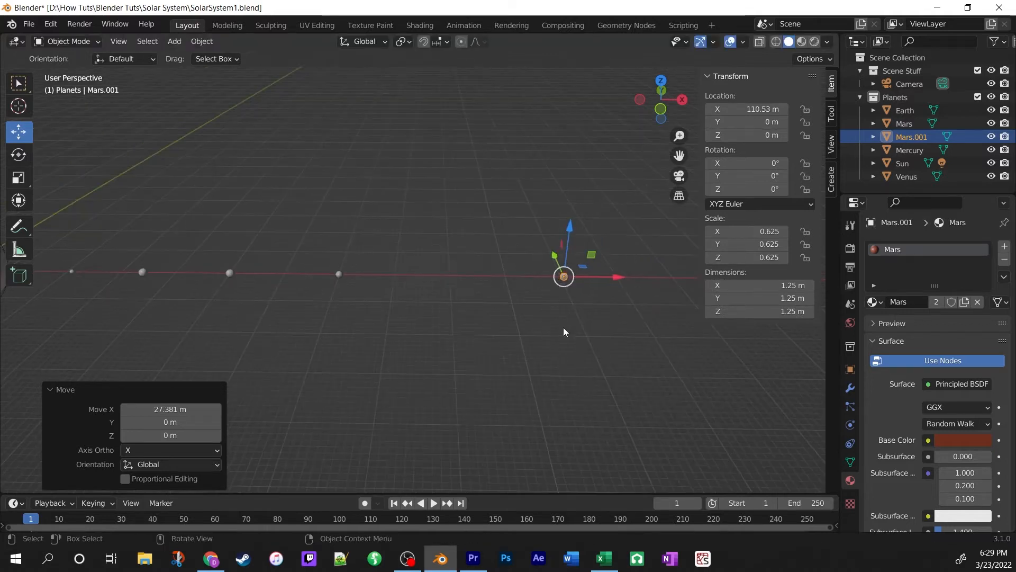
Scale the Mars duplicate up uniformly to about 3.96 m in diameter and compare it with the Sun.
key(s)
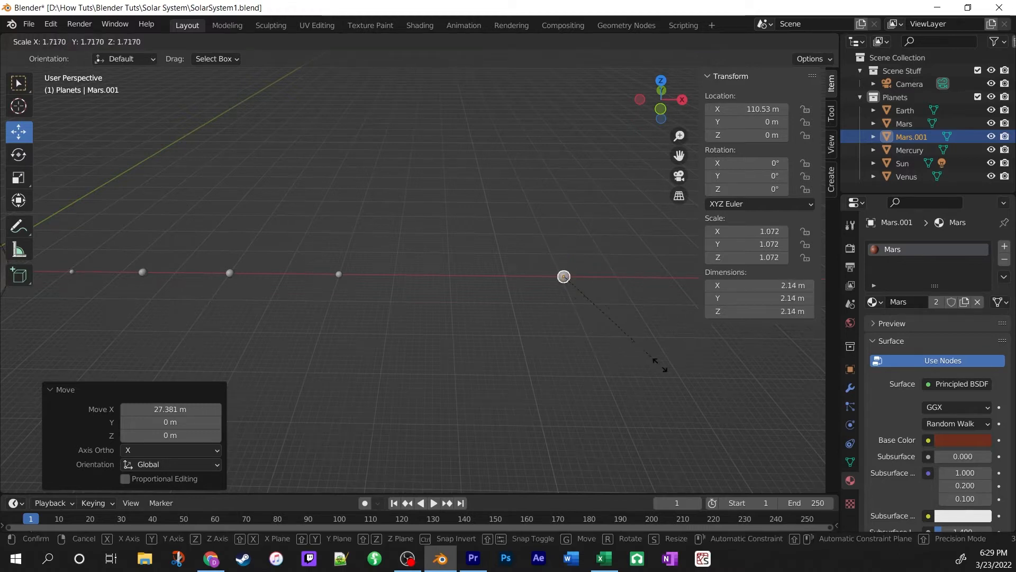
click(666, 390)
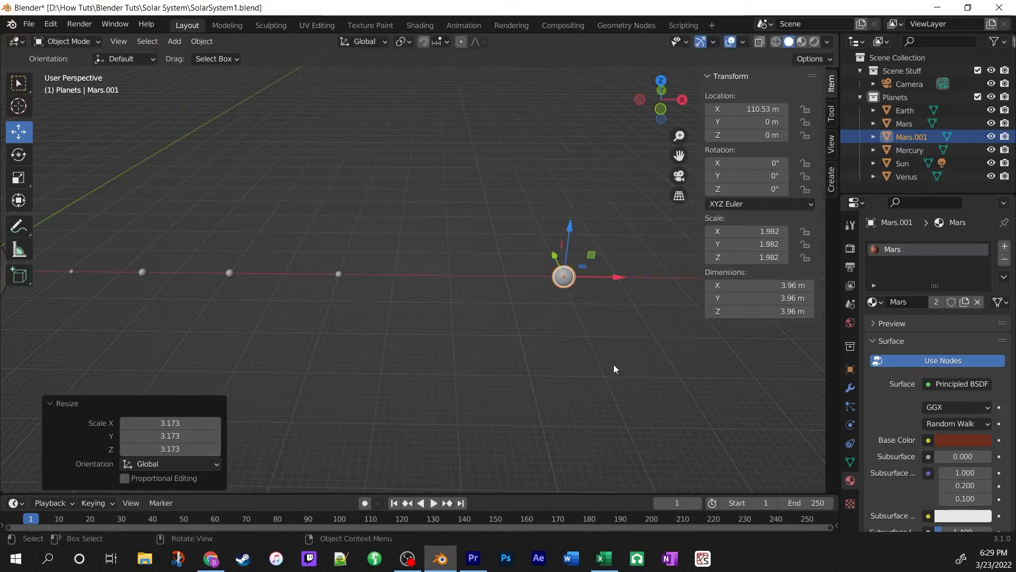
shift+middle_drag(551, 356, 676, 353)
scroll(657, 351, down, 1)
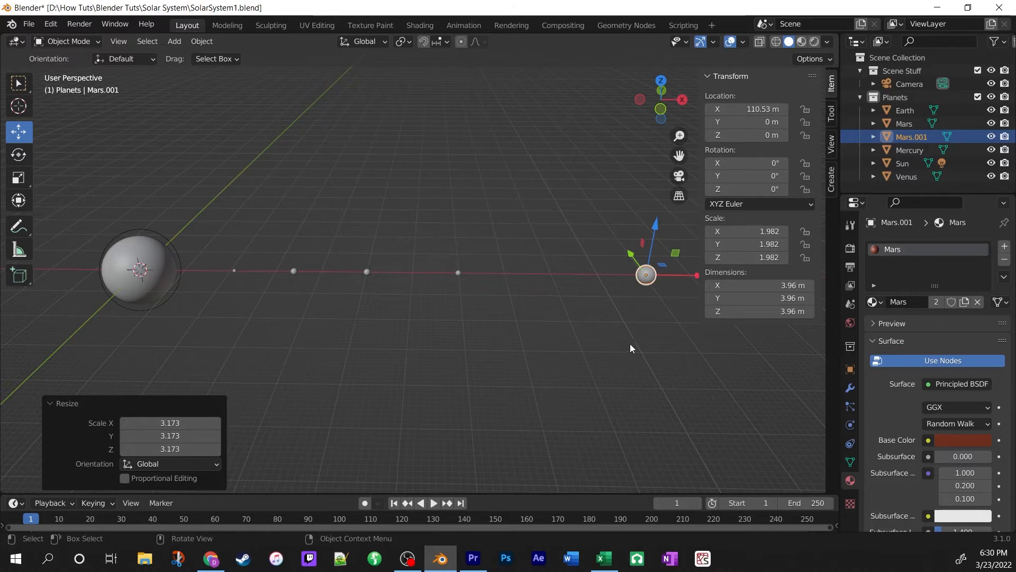
Make the enlarged planet's Mars material a single-user copy and name the material Jupiter.
shift+middle_drag(631, 347, 438, 354)
scroll(444, 351, up, 6)
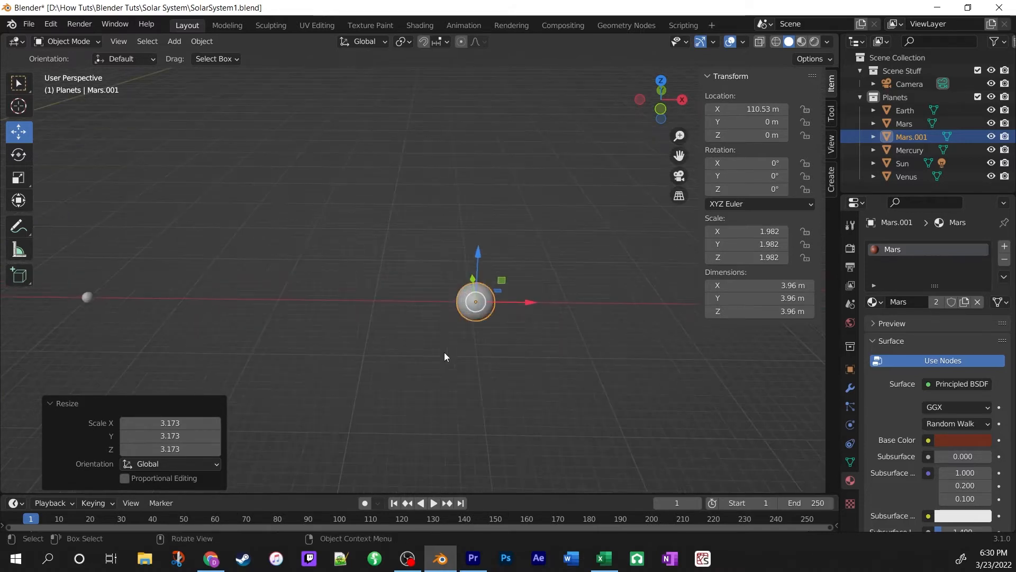
shift+middle_drag(599, 389, 560, 328)
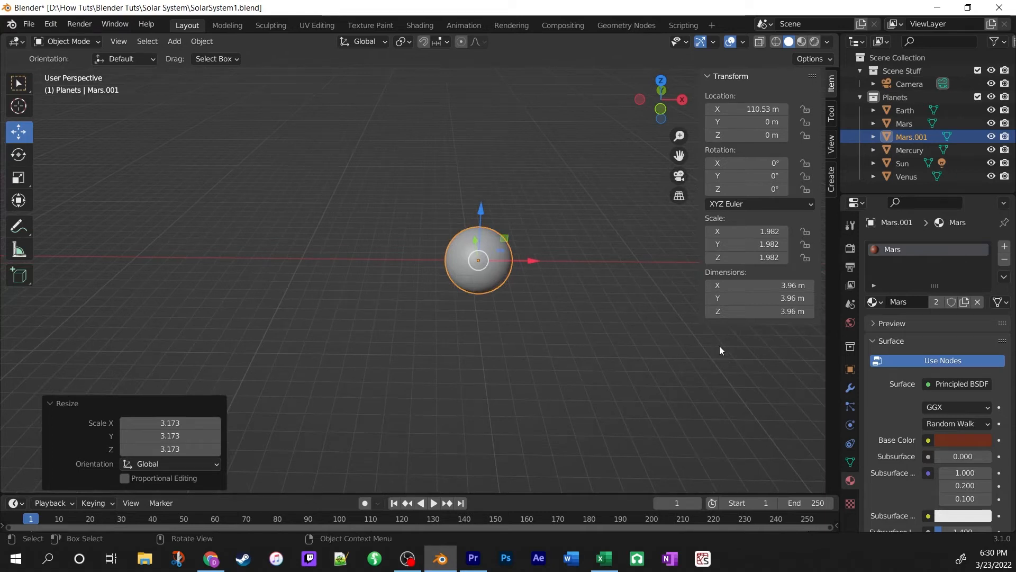
click(935, 301)
click(916, 304)
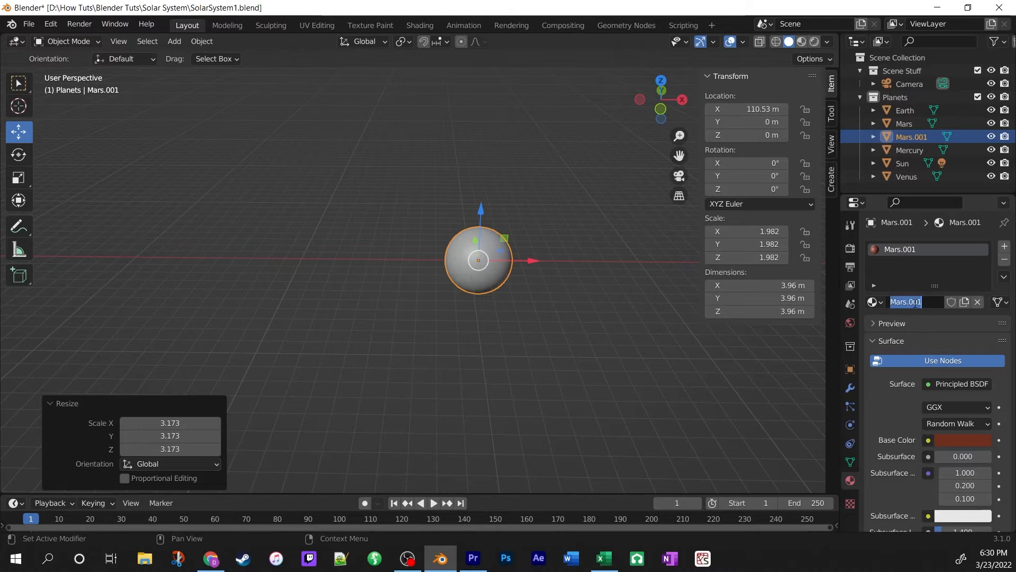
text(Ju)
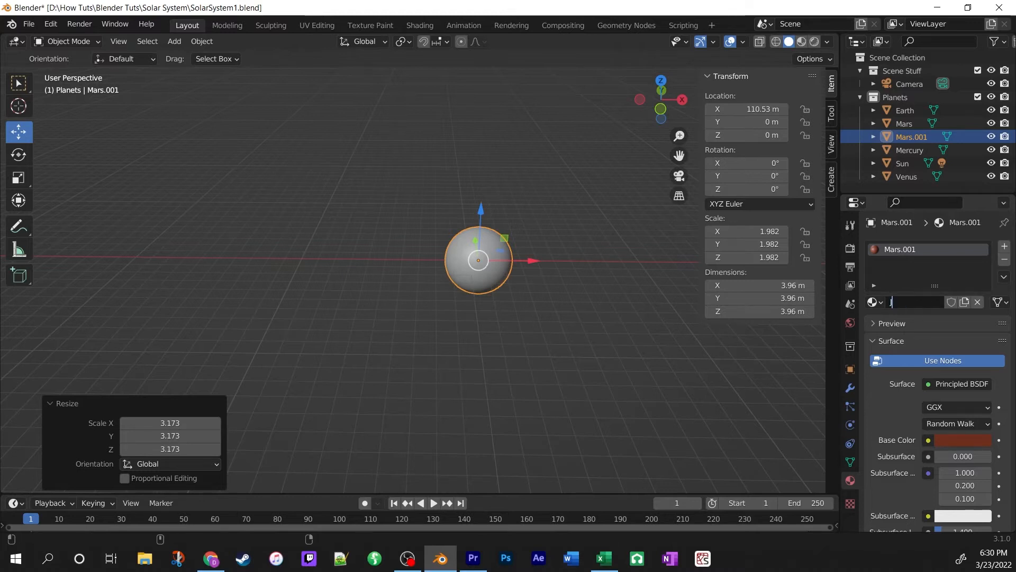
text(p)
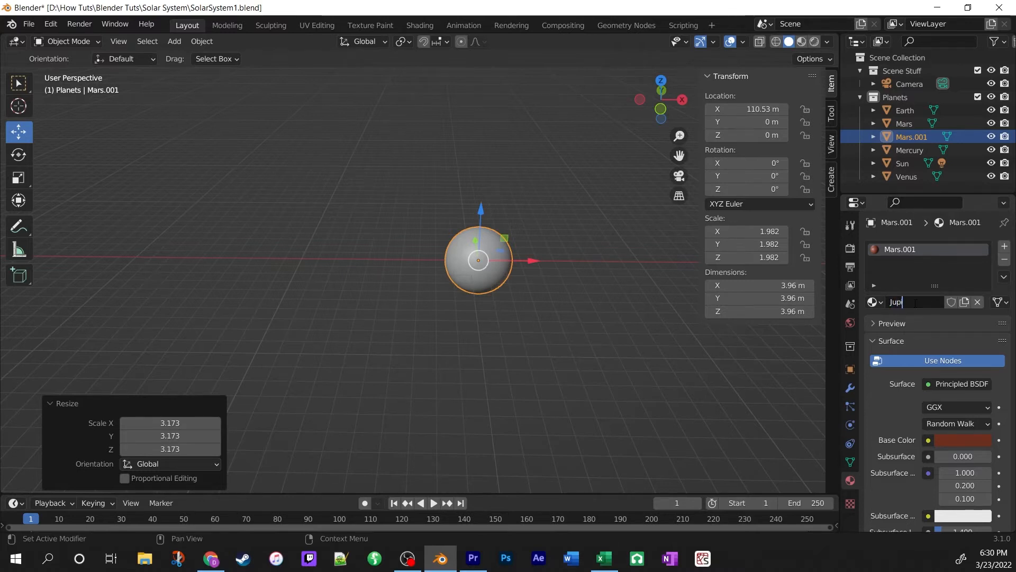
text(iter)
key(Return)
Rename the duplicated planet object in the Planets collection as Jupiter.
double_click(915, 136)
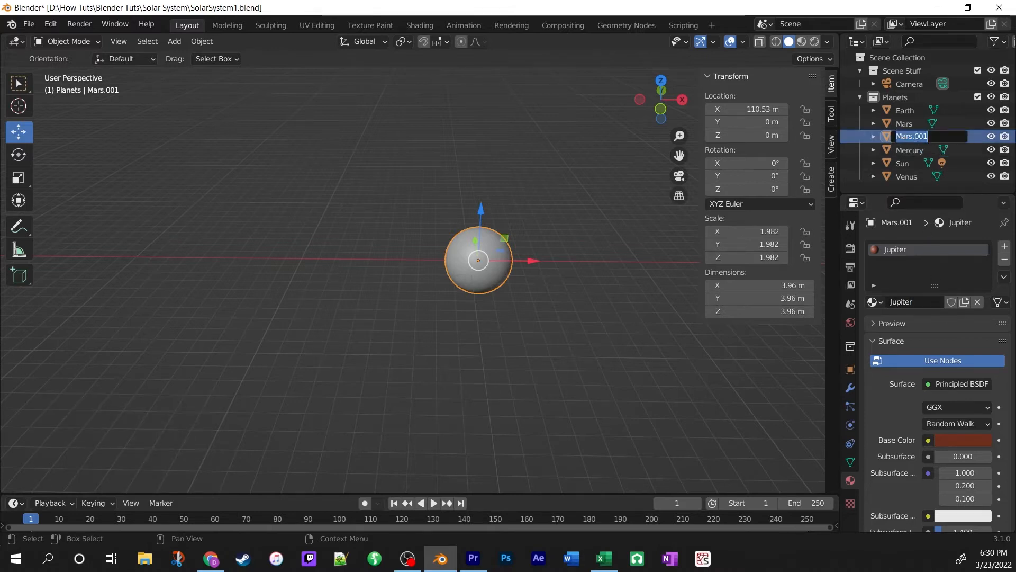
key(BackSpace)
text(Jupiter)
key(Return)
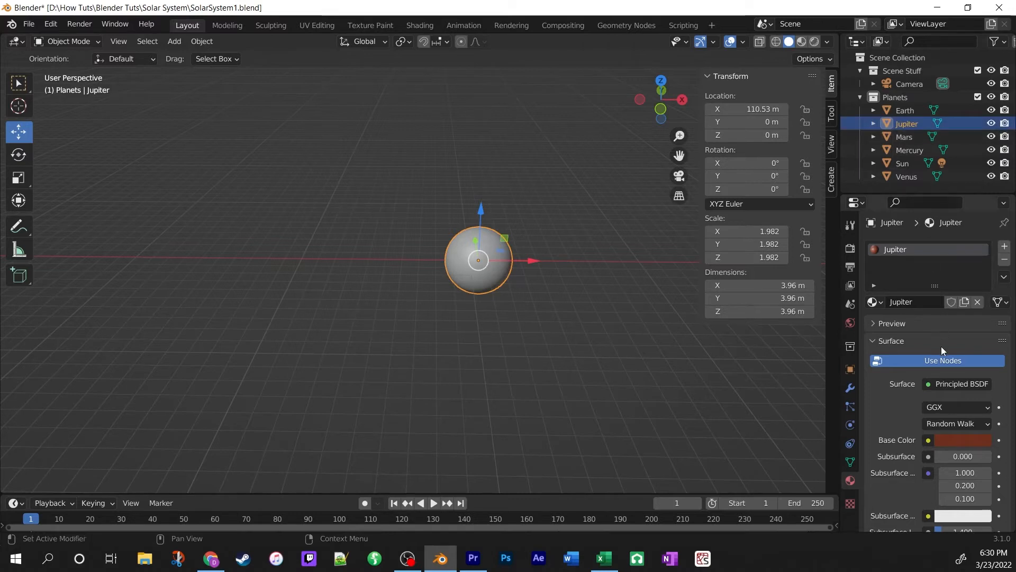
Change Jupiter's base color to brown with hue 0.033 and saturation 0.821, and switch the viewport to rendered shading.
click(954, 441)
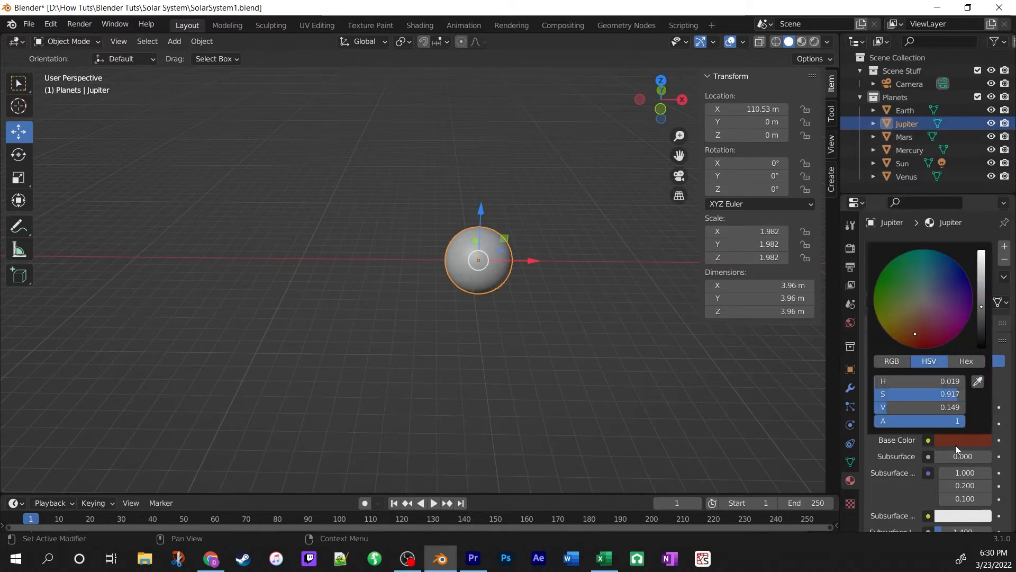
click(908, 320)
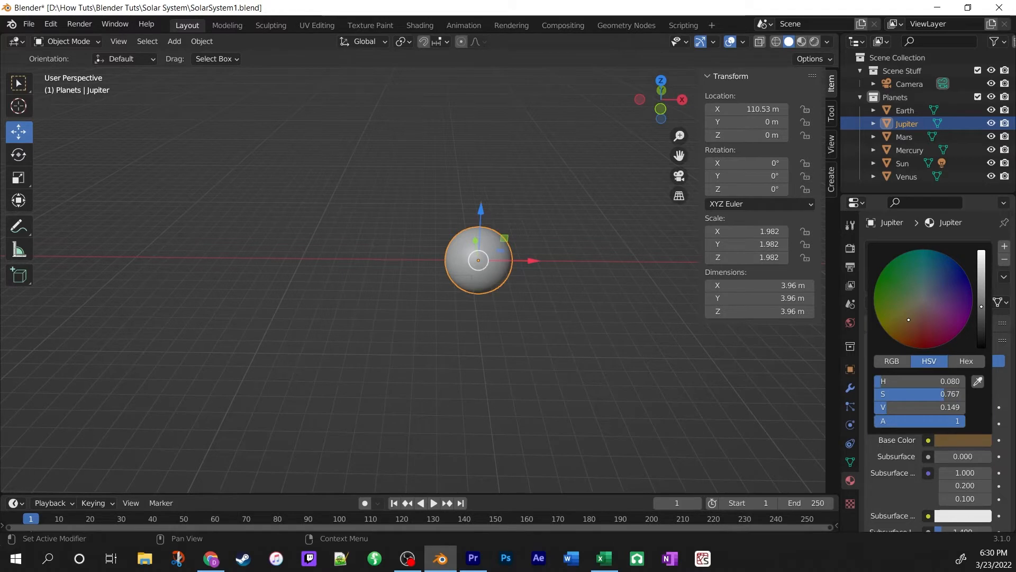
drag(911, 323, 915, 325)
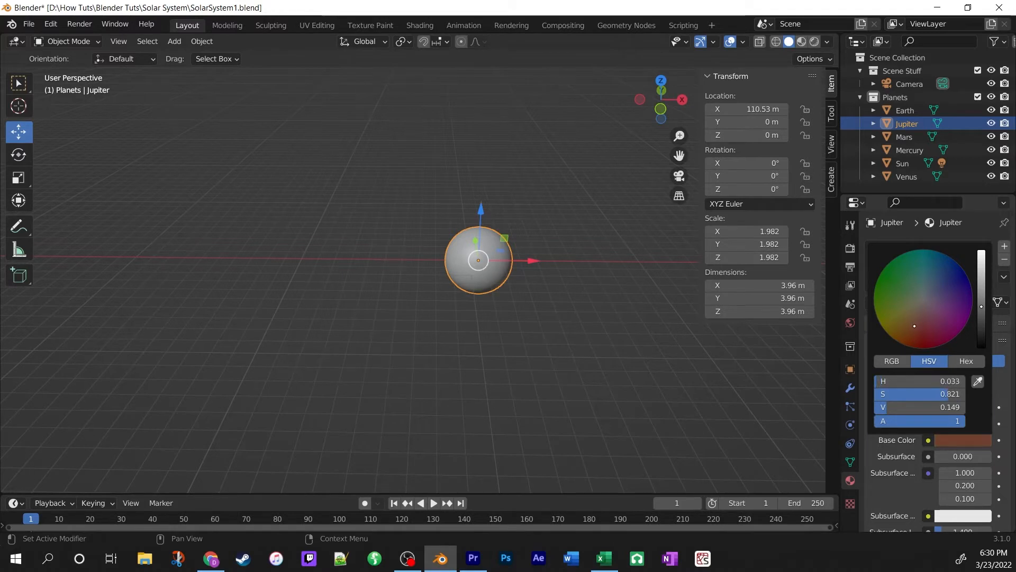
click(814, 41)
mouse_move(486, 256)
middle_down()
mouse_move(425, 274)
mouse_move(490, 257)
mouse_move(468, 303)
middle_up()
scroll(509, 254, up, 3)
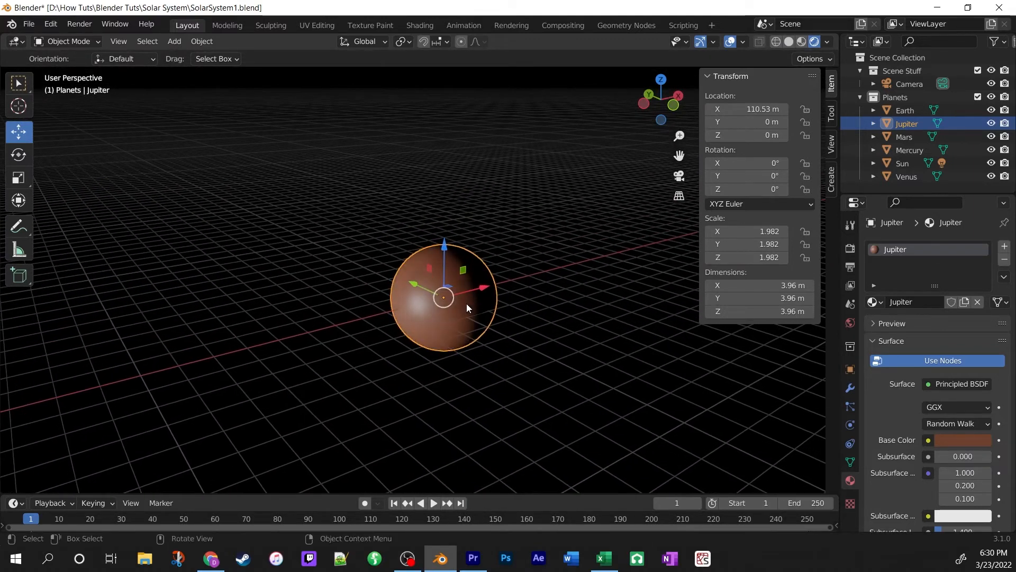
scroll(466, 304, up, 2)
Refine Jupiter's base color to a lighter reddish brown with hue 0.029 and saturation 0.747, and save the file.
click(963, 440)
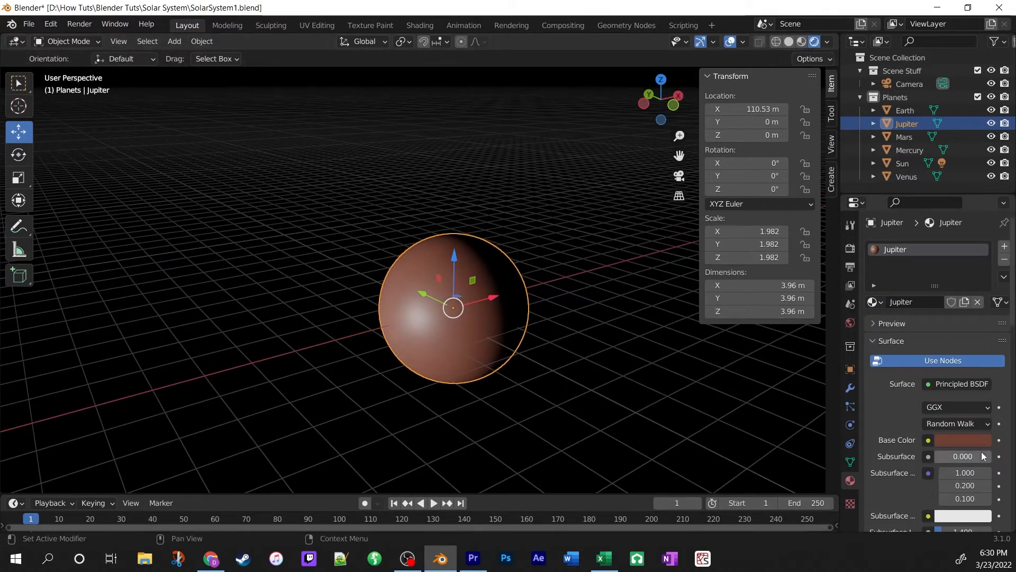
click(964, 440)
drag(911, 319, 917, 318)
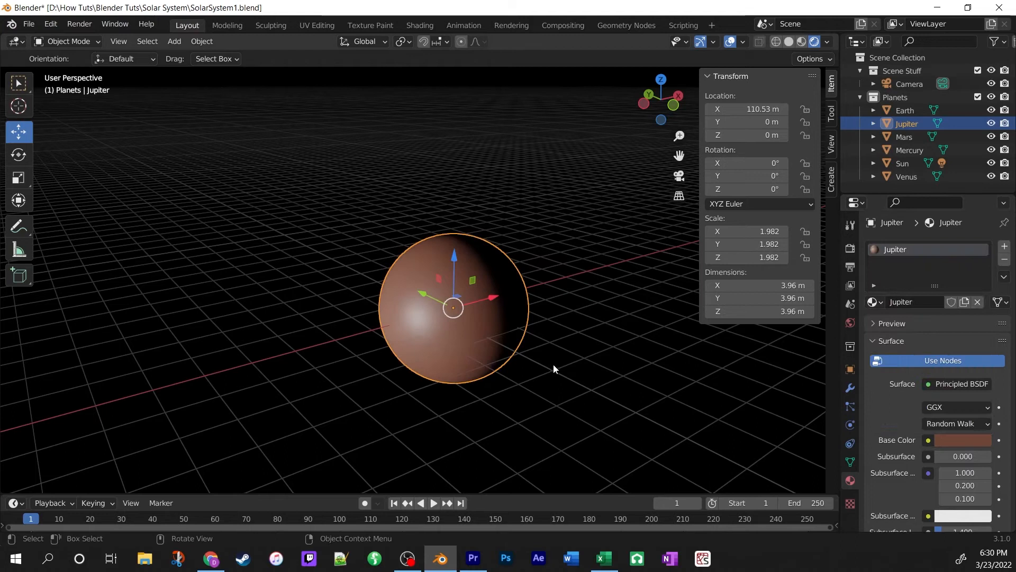
scroll(551, 364, down, 5)
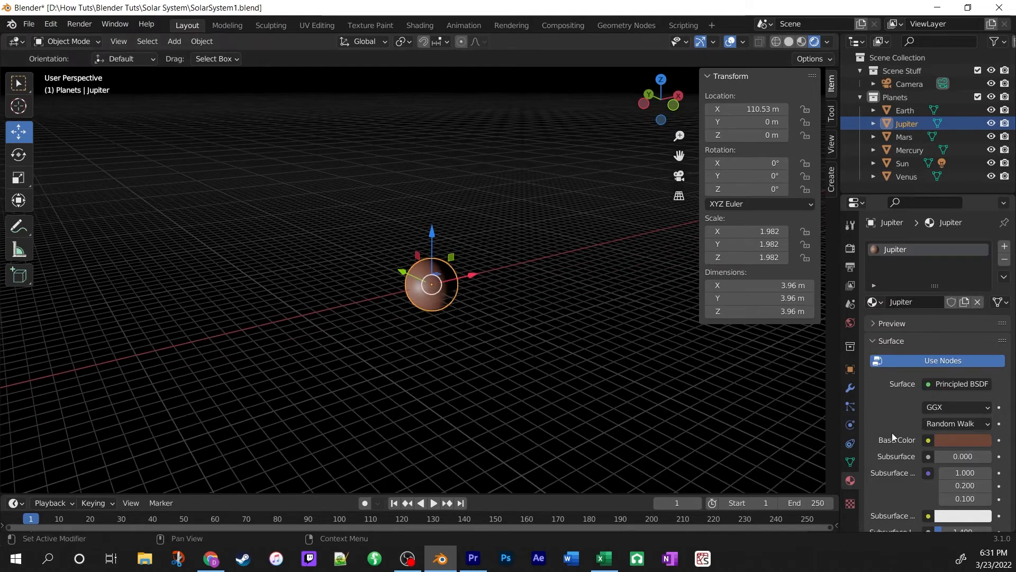
click(949, 440)
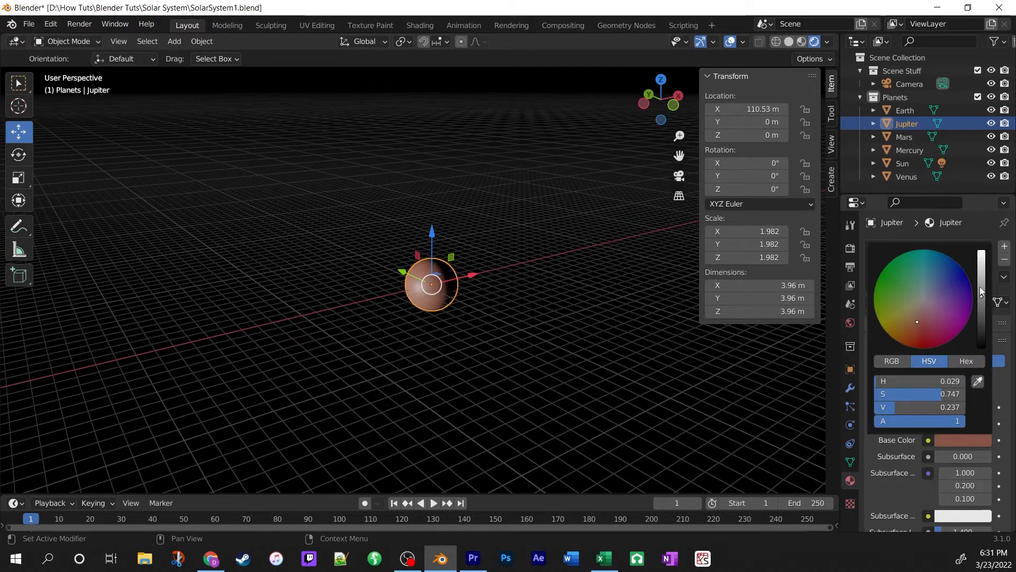
scroll(463, 339, up, 5)
scroll(428, 357, down, 8)
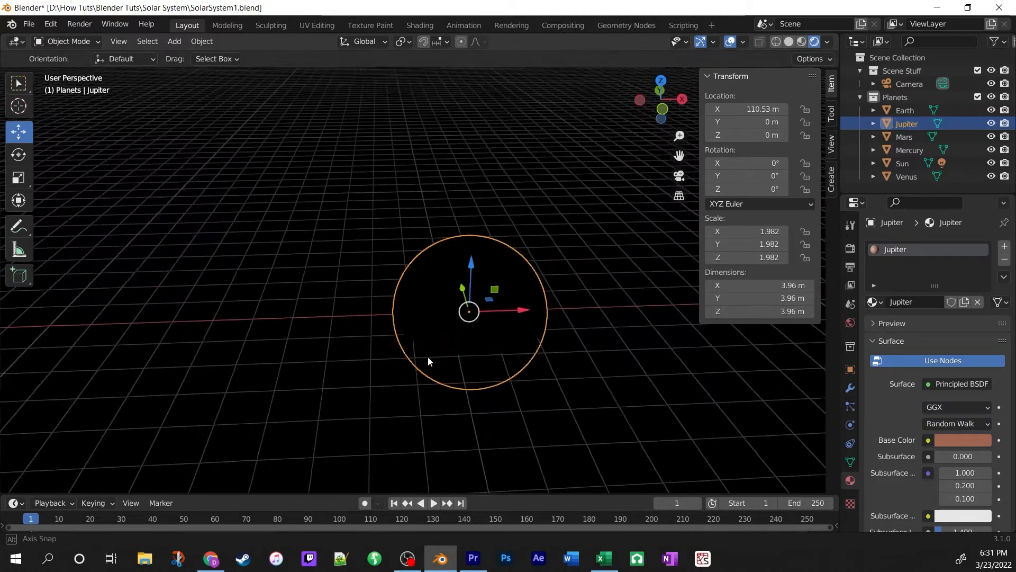
scroll(429, 352, up, 1)
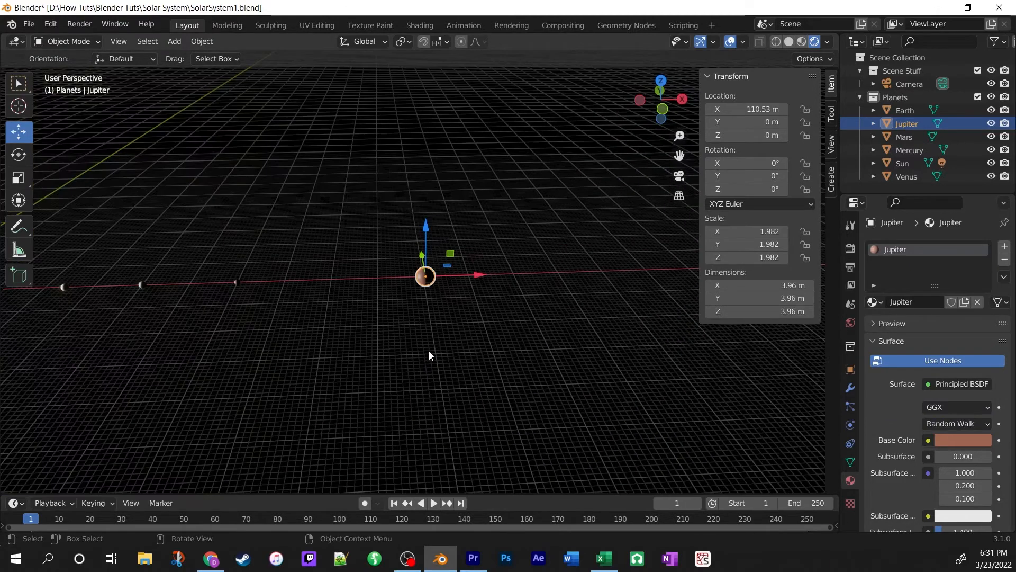
click(30, 24)
click(60, 112)
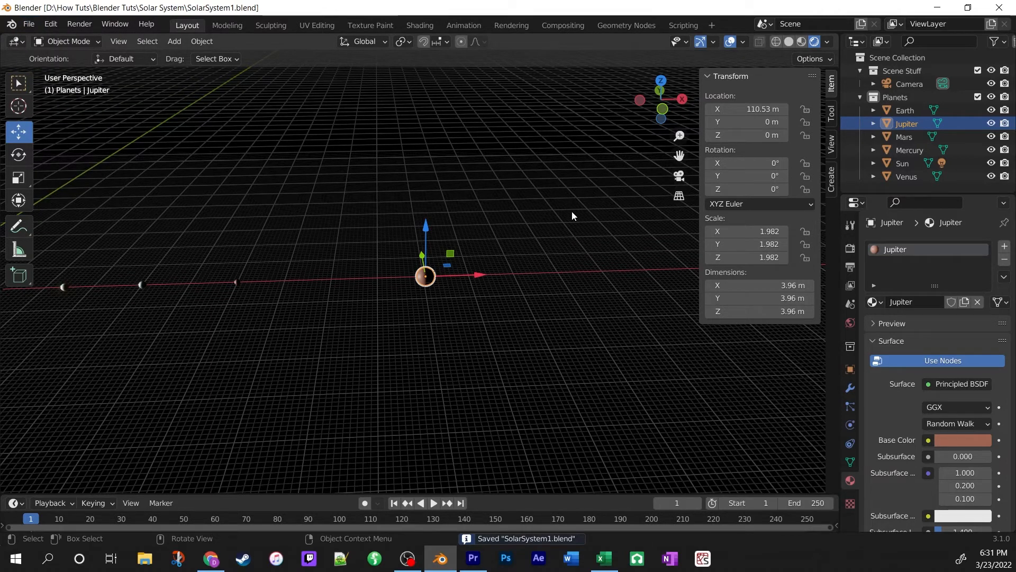
Duplicate Jupiter and move the copy outward along the X axis to about X 160.7 m.
middle_drag(536, 323, 514, 322)
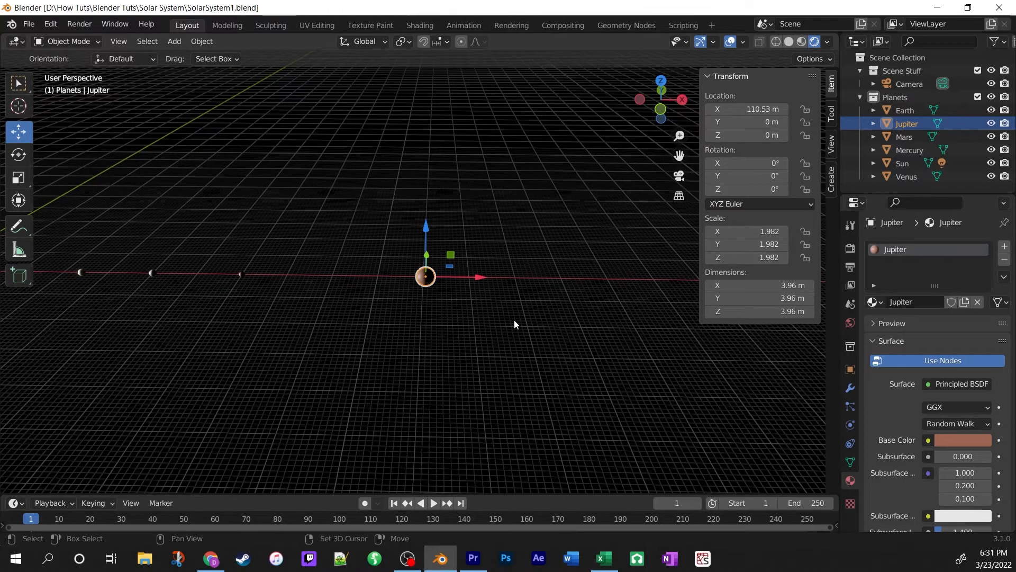
key(shift+d)
right_click(493, 265)
drag(481, 269, 669, 277)
click(757, 285)
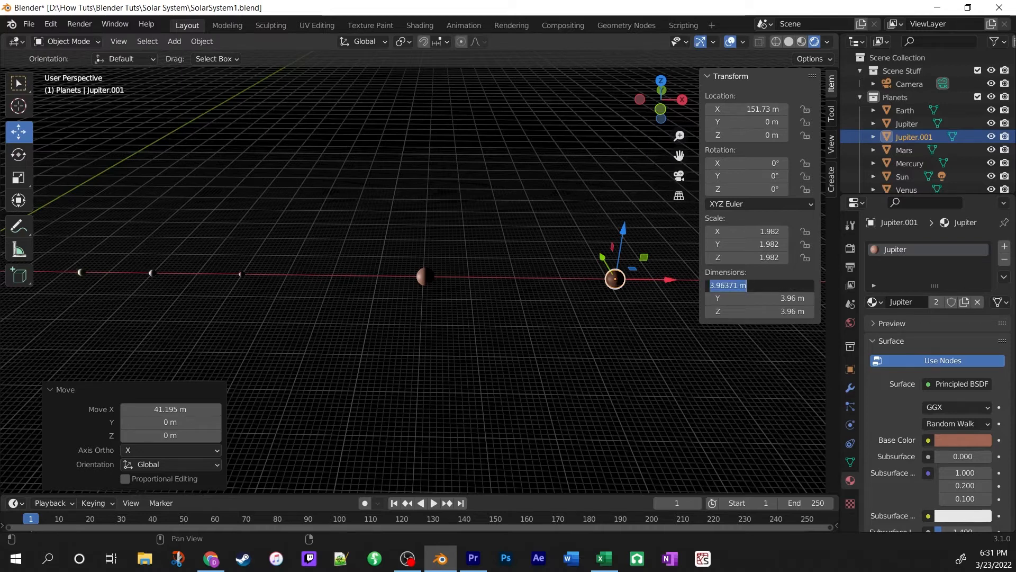
click(612, 301)
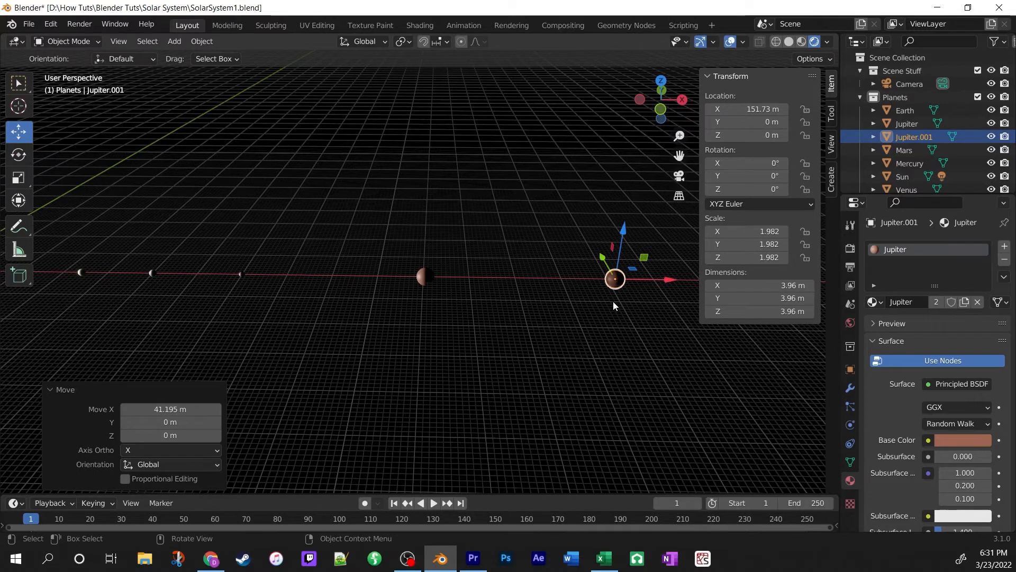
shift+middle_drag(641, 305, 561, 291)
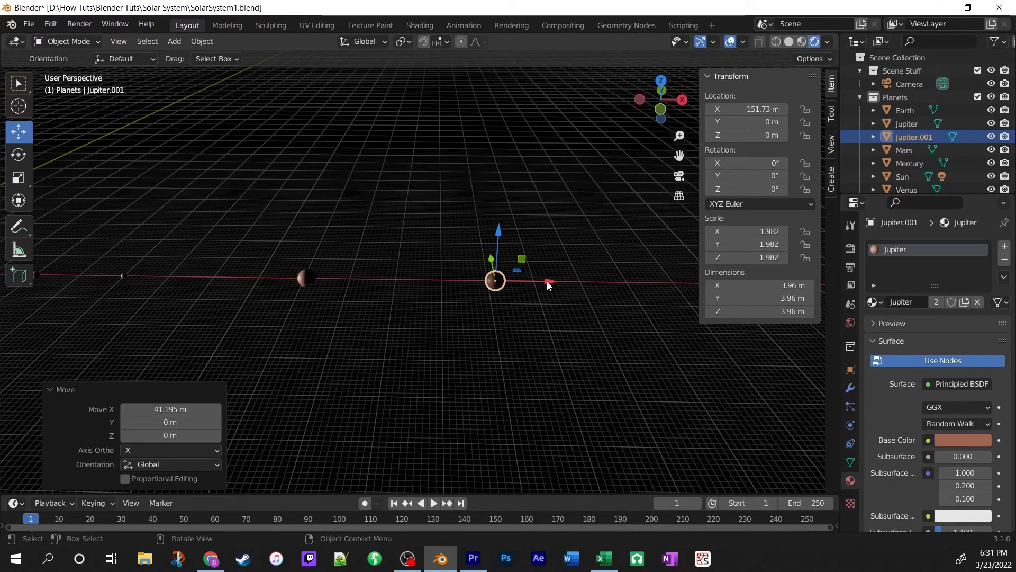
drag(547, 281, 589, 286)
Switch to solid shading and scale the Jupiter duplicate down uniformly to about 2.84 m in diameter.
key(KP_Decimal)
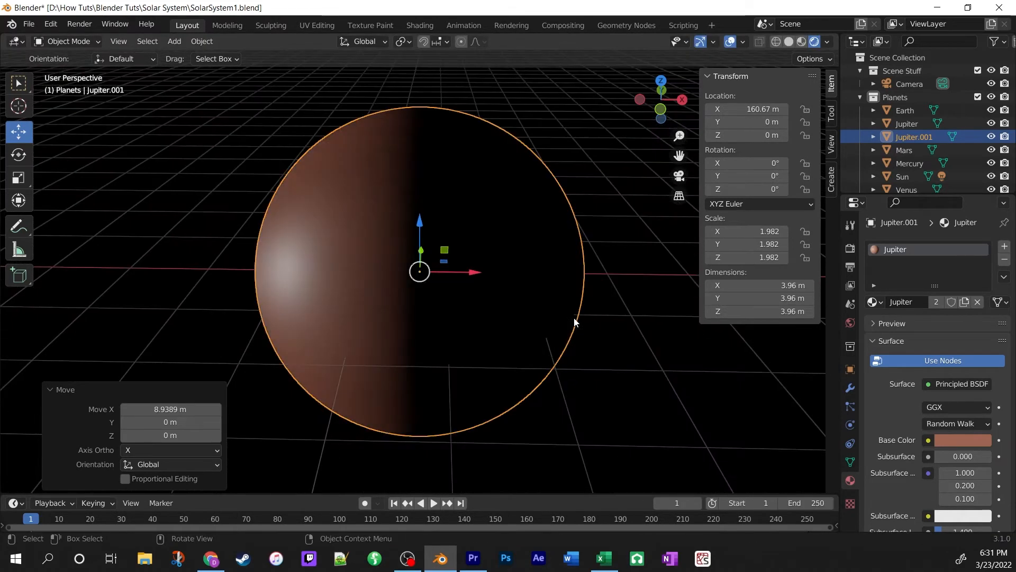
scroll(564, 319, down, 5)
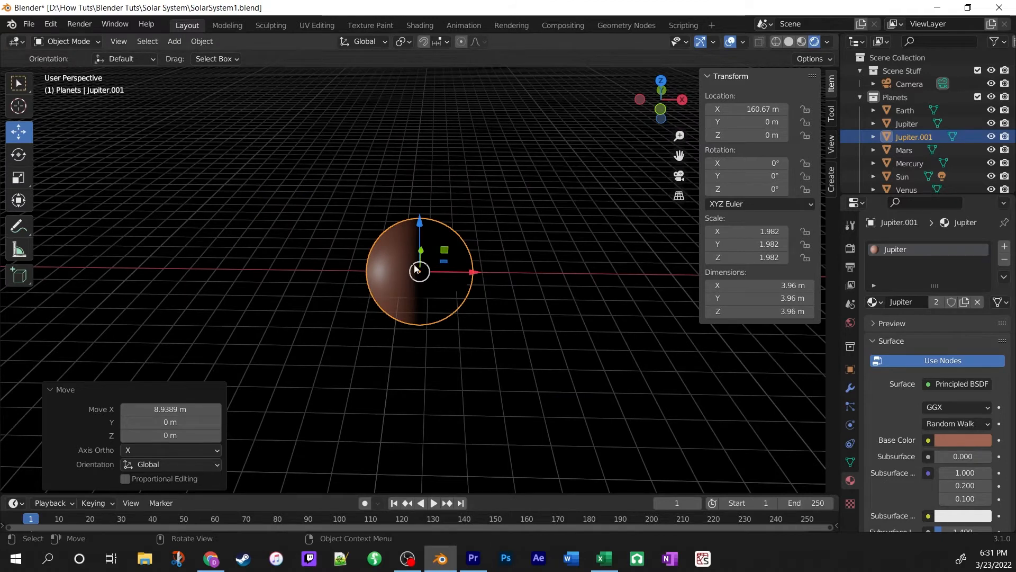
middle_drag(416, 269, 477, 254)
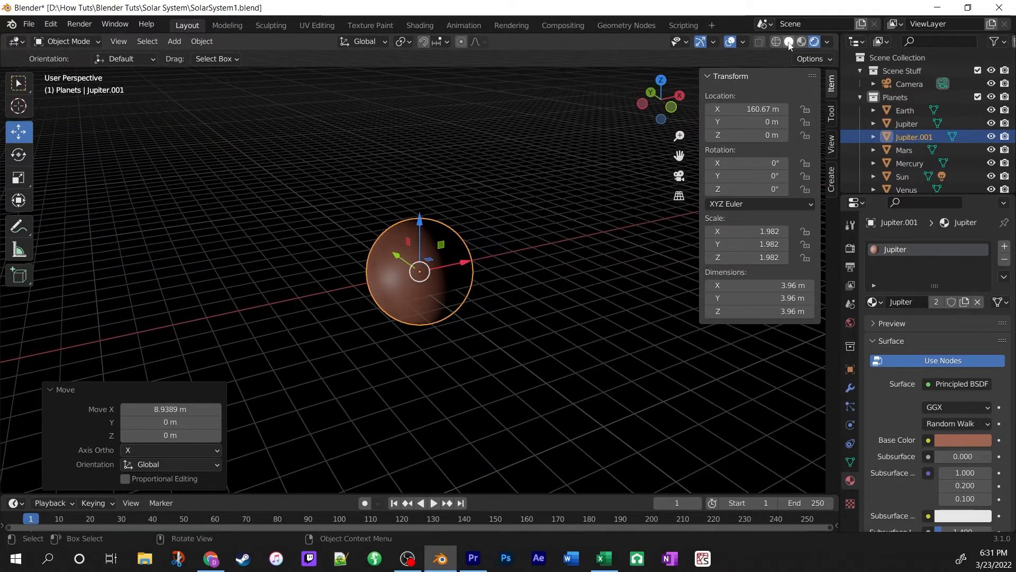
click(789, 42)
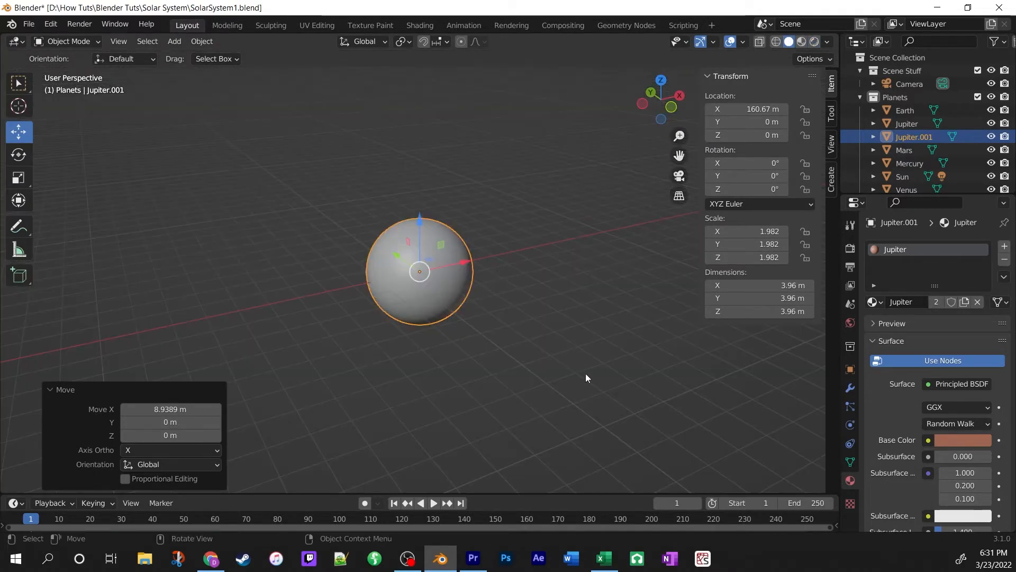
key(s)
click(551, 353)
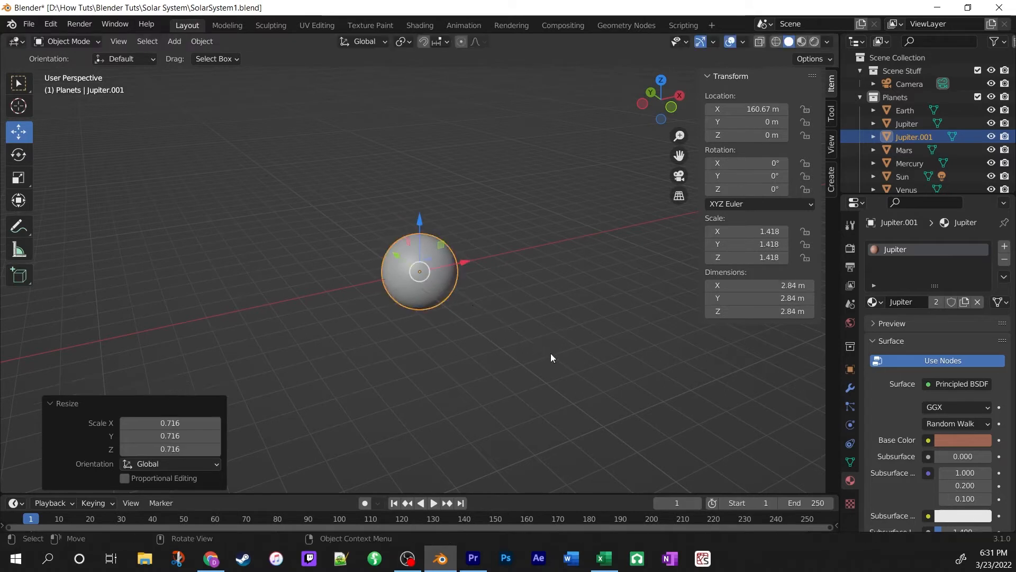
Compare the duplicate with Jupiter and shrink it slightly further to about 2.72 m in diameter.
scroll(552, 354, down, 5)
middle_drag(572, 355, 521, 330)
scroll(521, 329, down, 1)
scroll(521, 329, down, 1)
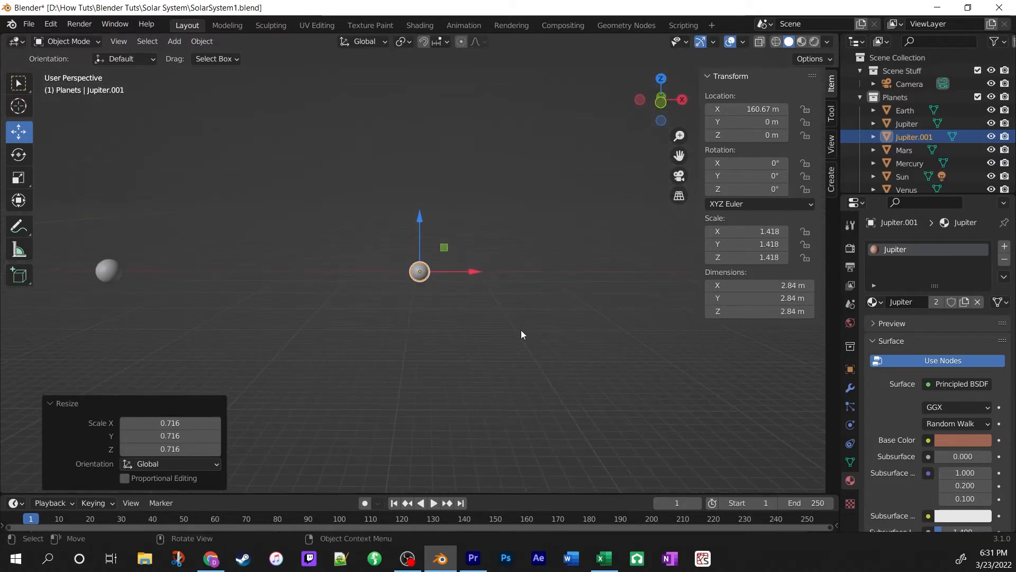
key(s)
click(517, 327)
scroll(387, 335, up, 4)
scroll(387, 340, up, 2)
middle_drag(370, 339, 425, 348)
scroll(427, 350, up, 1)
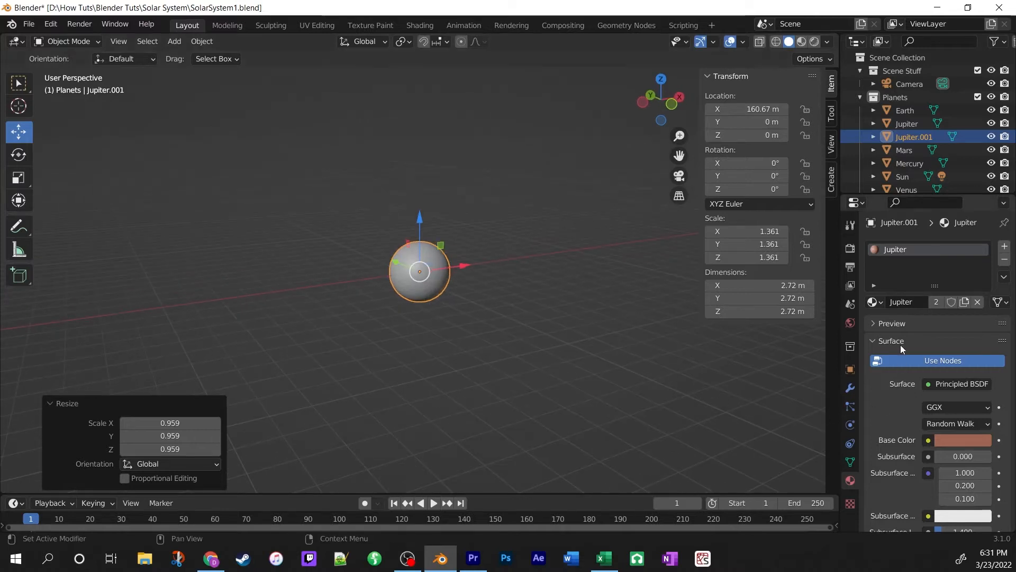
Make a separate copy of the Jupiter material for the duplicate planet, naming both the material and the object Saturn.
click(933, 302)
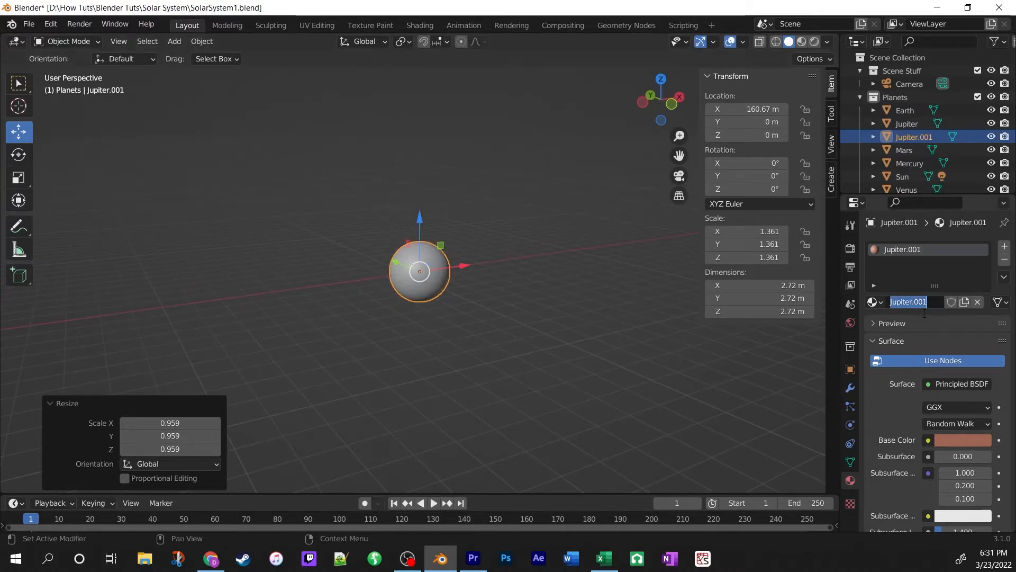
text(Saturn)
key(Return)
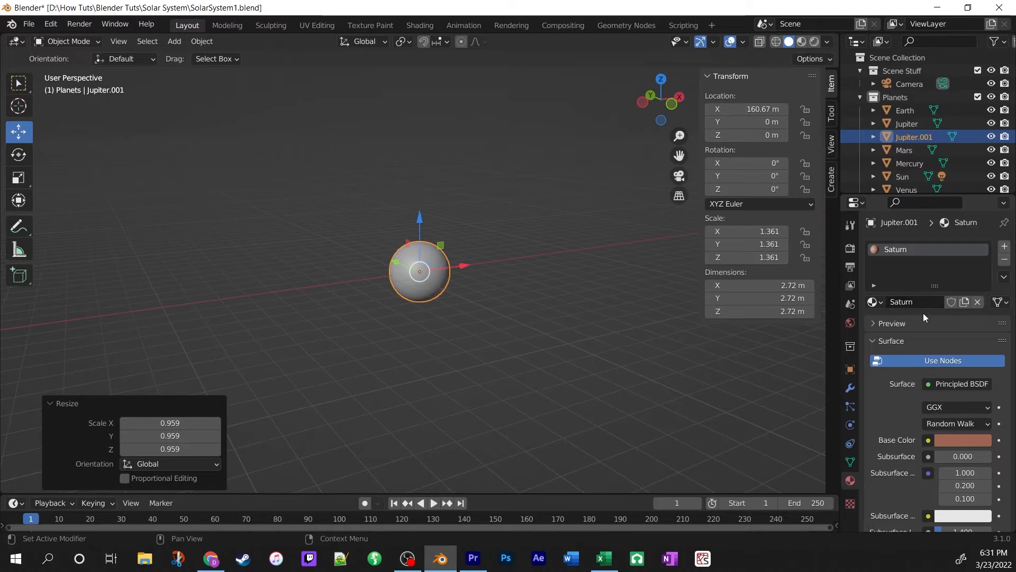
double_click(905, 136)
text(Saturn)
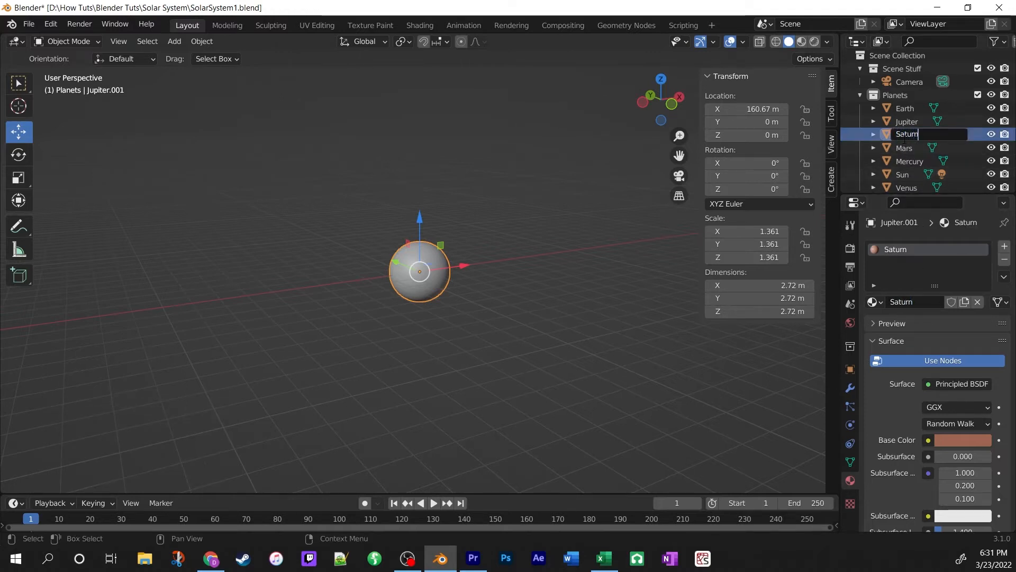
key(Return)
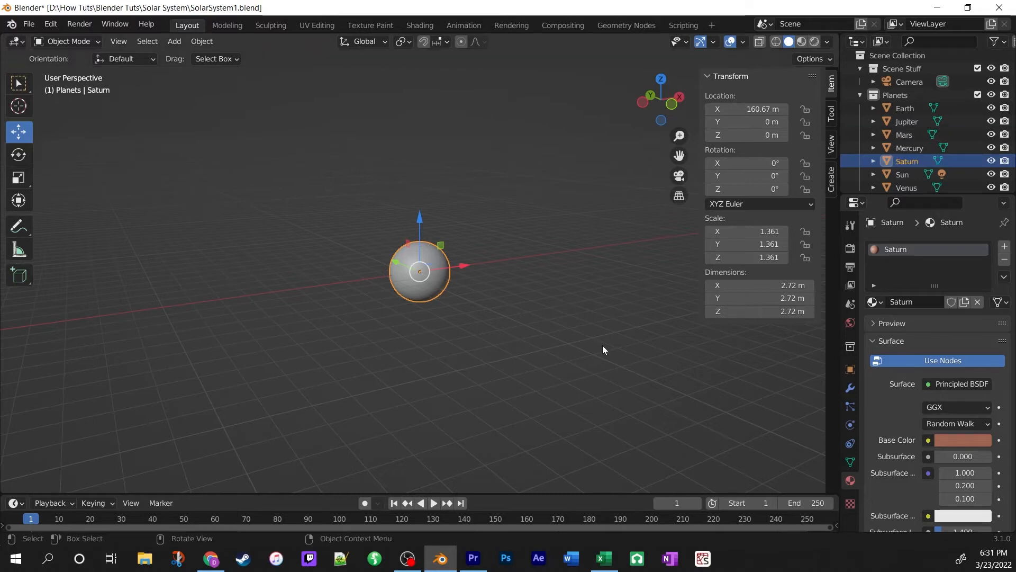
Change the Saturn material's base color to a muted golden tan, checking it in rendered shading, and save the file.
click(971, 440)
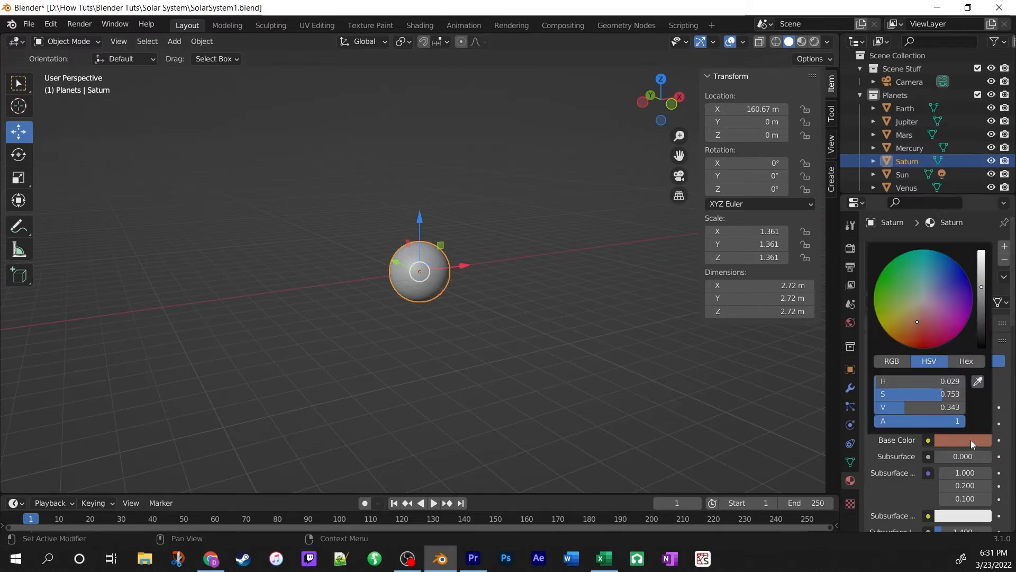
click(902, 314)
drag(901, 314, 910, 313)
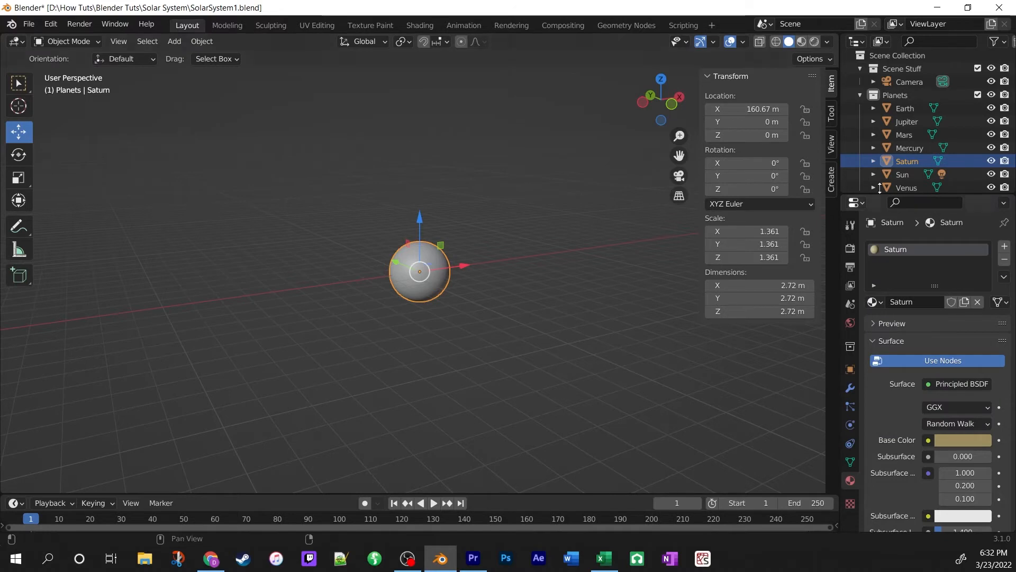
click(815, 42)
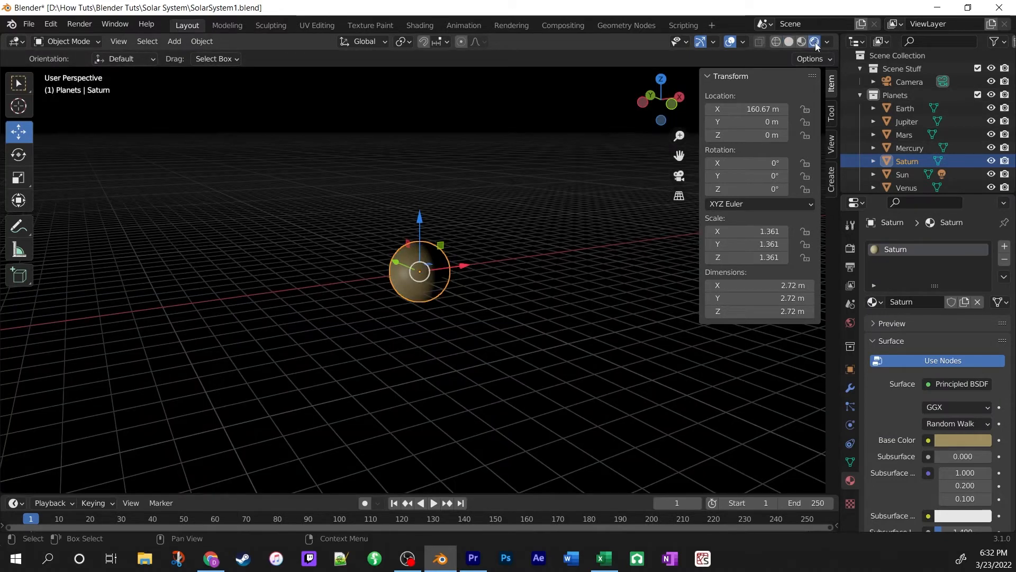
click(789, 41)
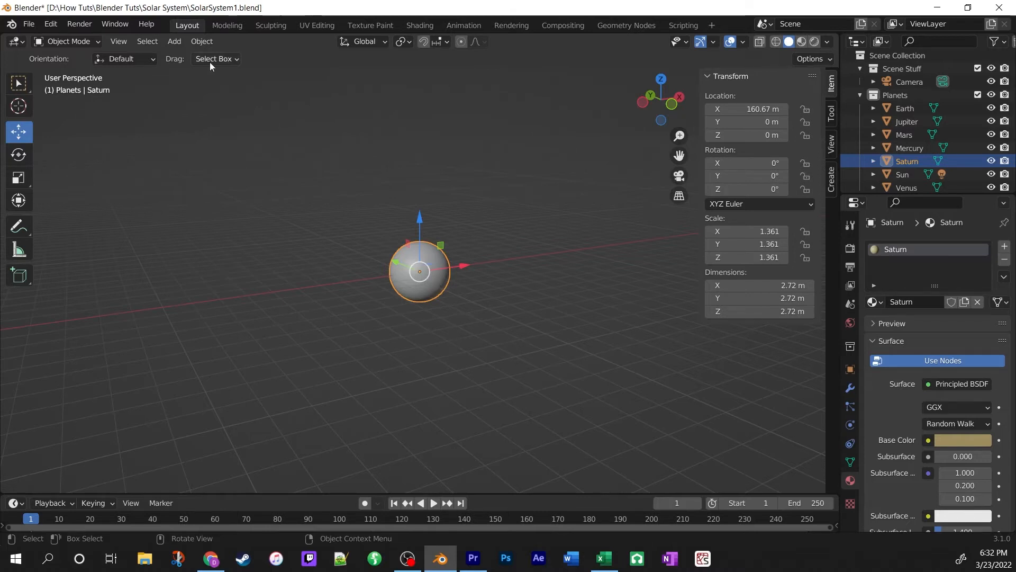
click(29, 24)
click(51, 111)
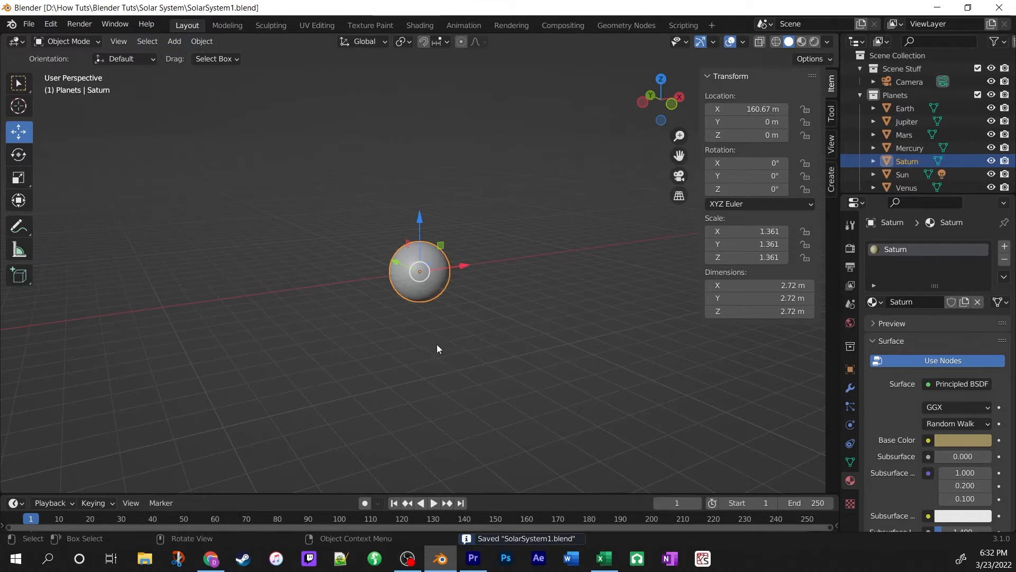
Snap the 3D cursor to the selected Saturn sphere's center.
middle_drag(437, 345, 427, 338)
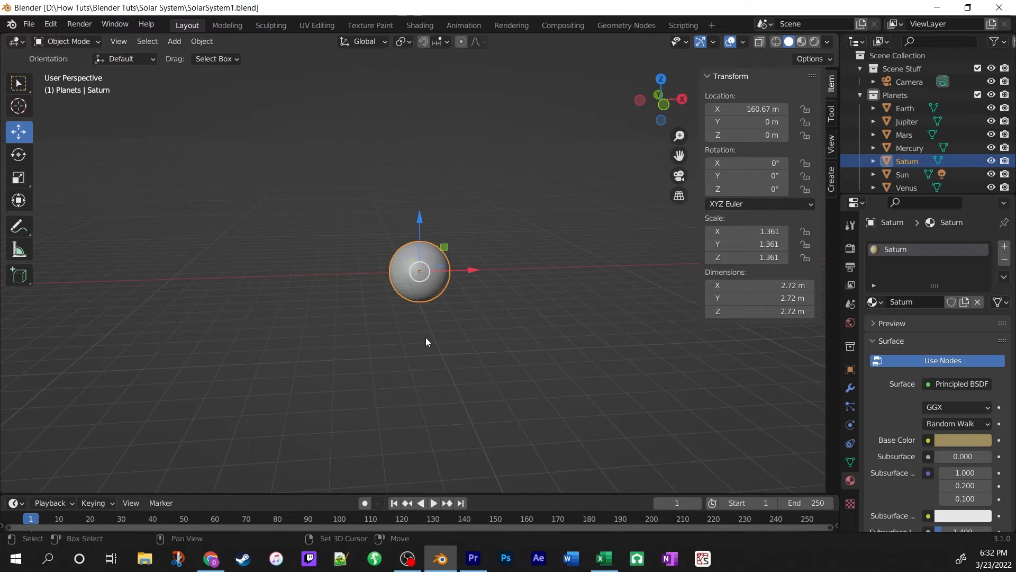
key(shift+s)
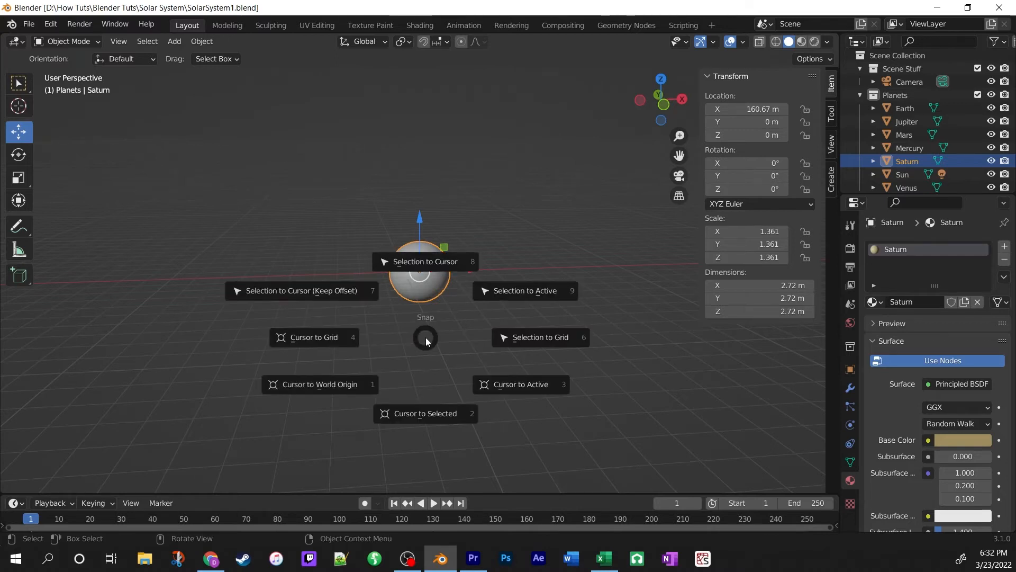
click(421, 414)
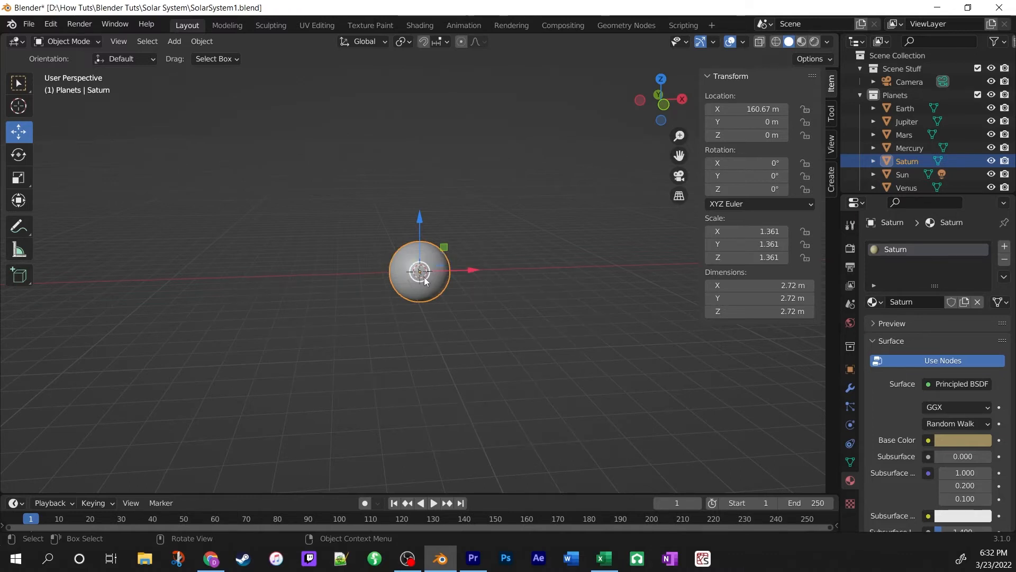
Add a torus mesh at the 3D cursor to form Saturn's ring.
scroll(421, 271, up, 3)
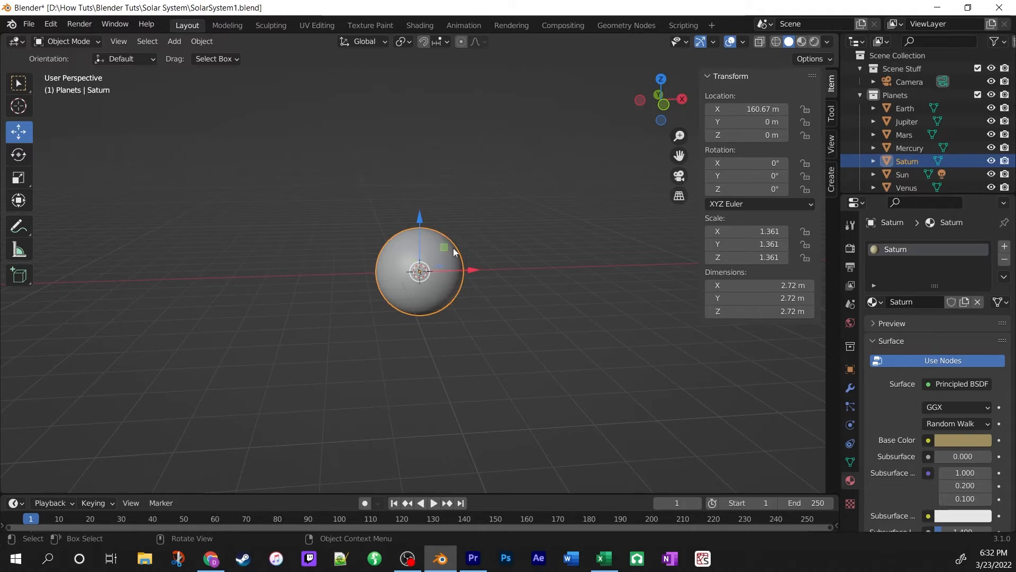
middle_drag(319, 302, 427, 340)
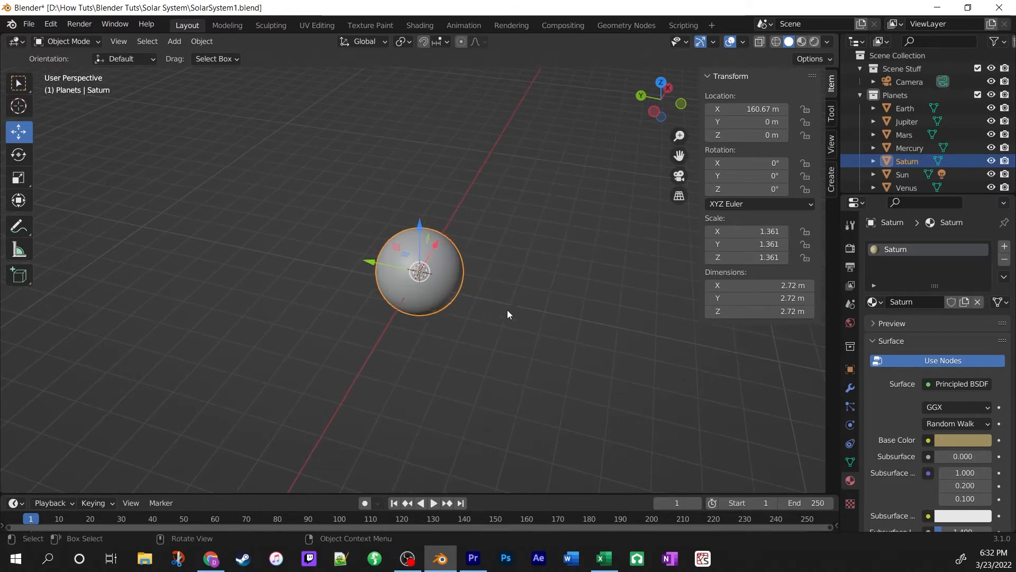
middle_drag(553, 297, 525, 317)
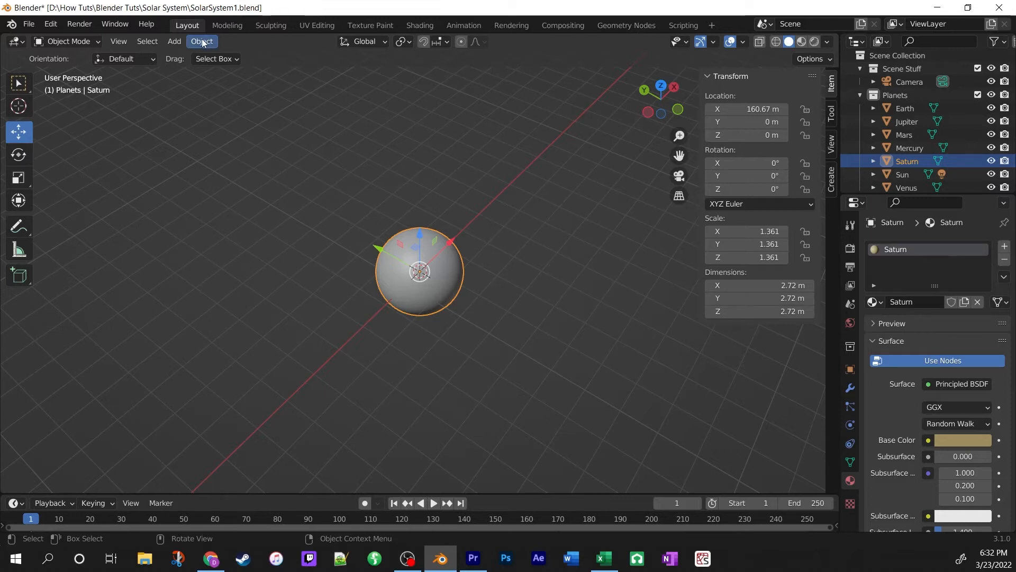
click(175, 41)
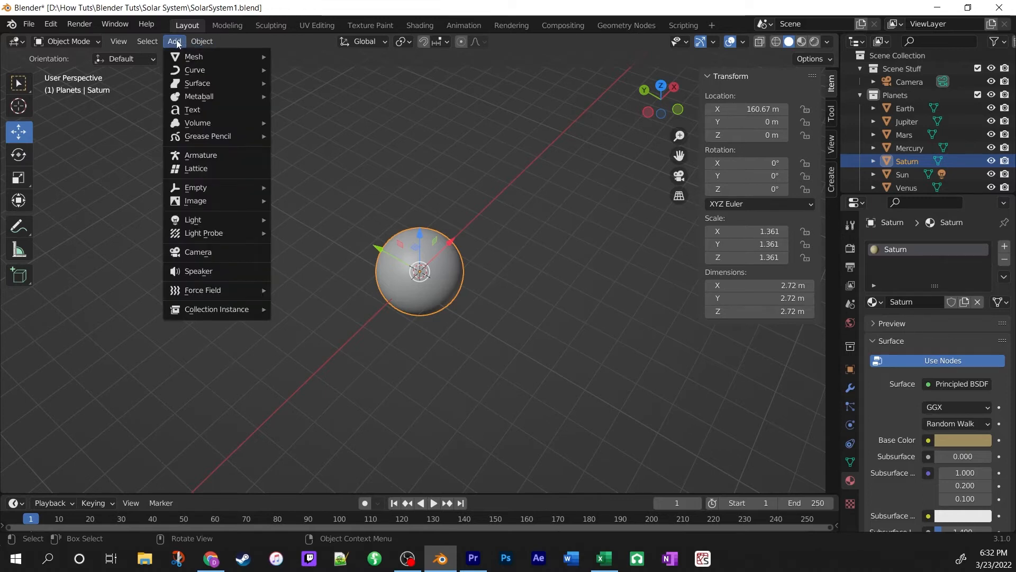
mouse_move(191, 53)
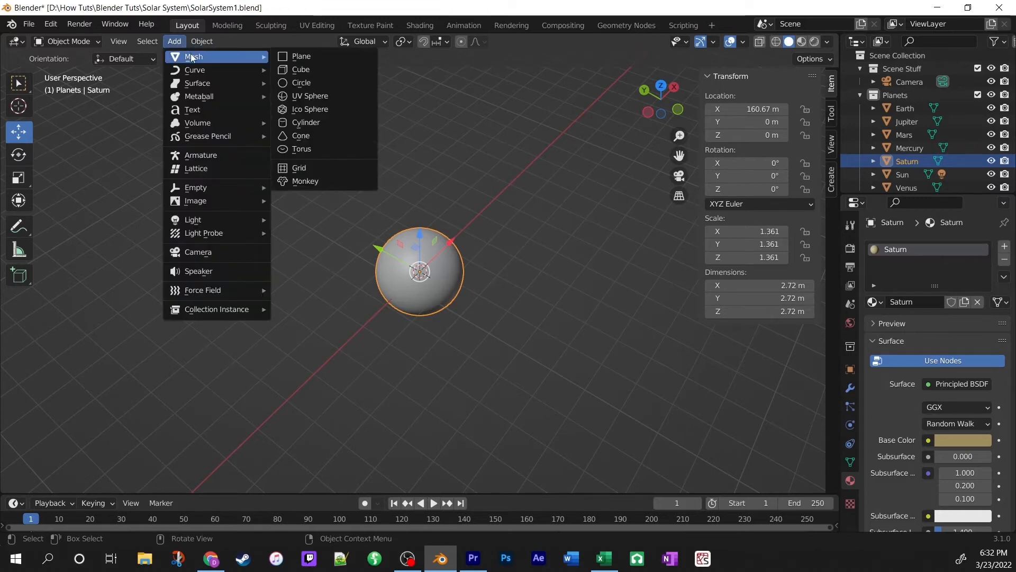
click(323, 152)
Scale the torus up uniformly around Saturn to about 5.59 m across.
middle_drag(515, 335, 431, 331)
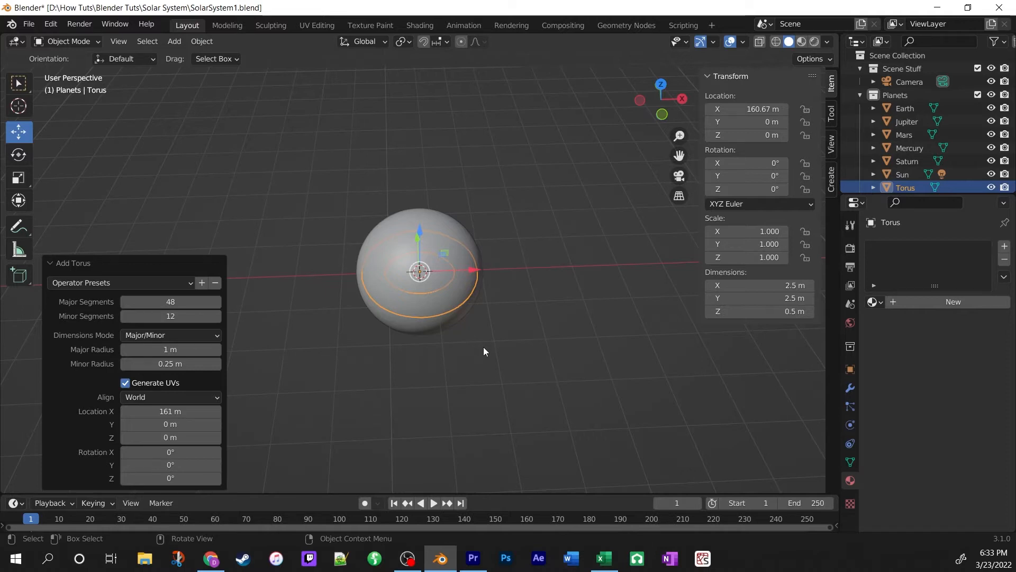
key(s)
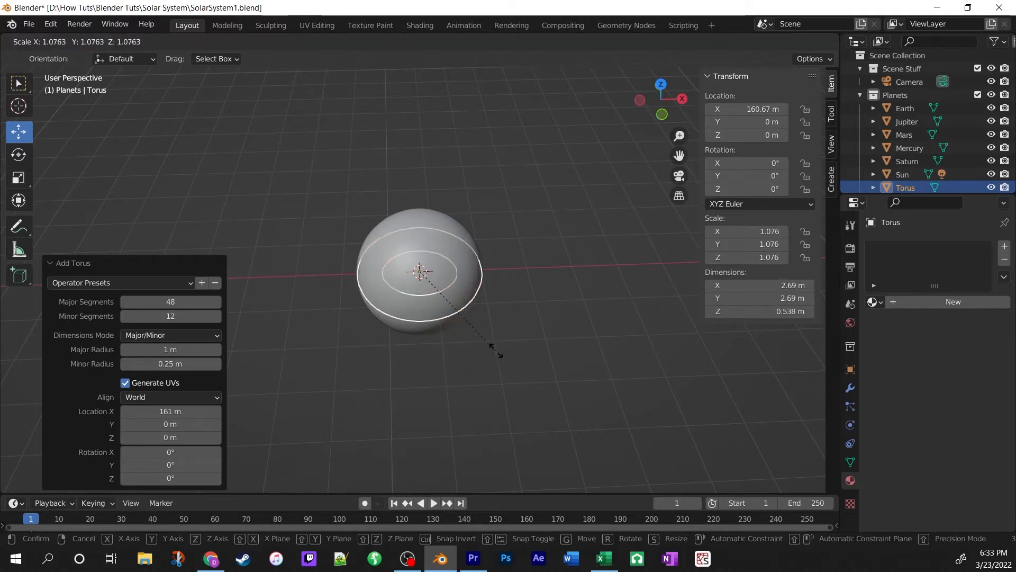
click(623, 403)
middle_drag(612, 409, 508, 353)
key(s)
click(608, 420)
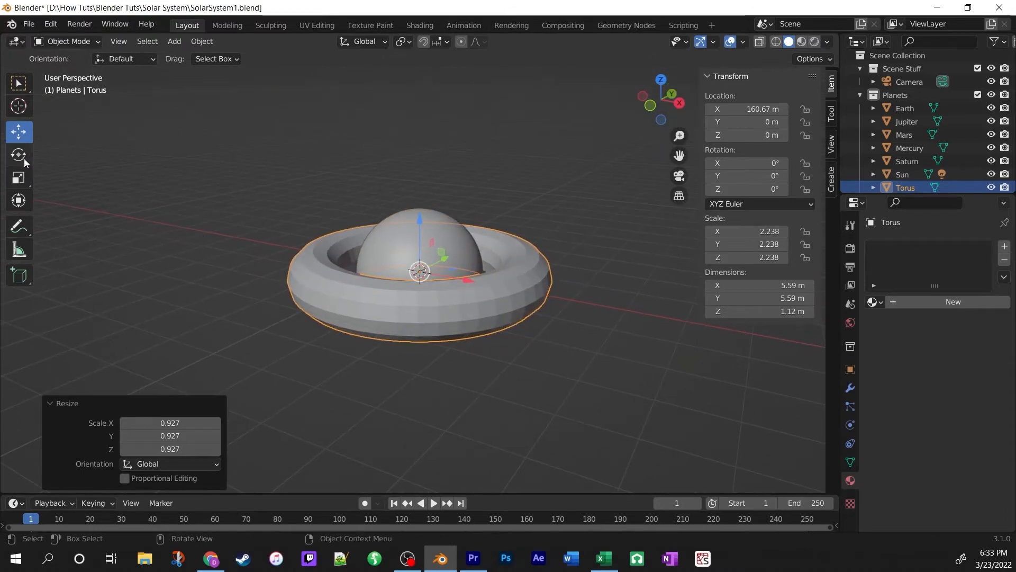
Flatten the torus along Z by a factor of about 0.16 and shrink it uniformly to about 5.15 m across.
click(21, 177)
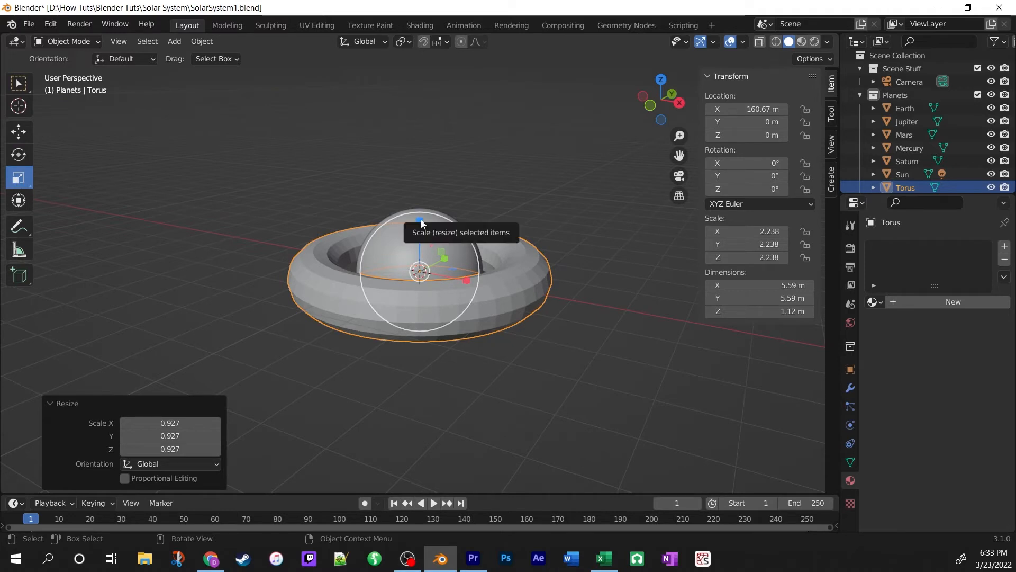
drag(421, 219, 419, 271)
middle_drag(520, 295, 588, 407)
key(s)
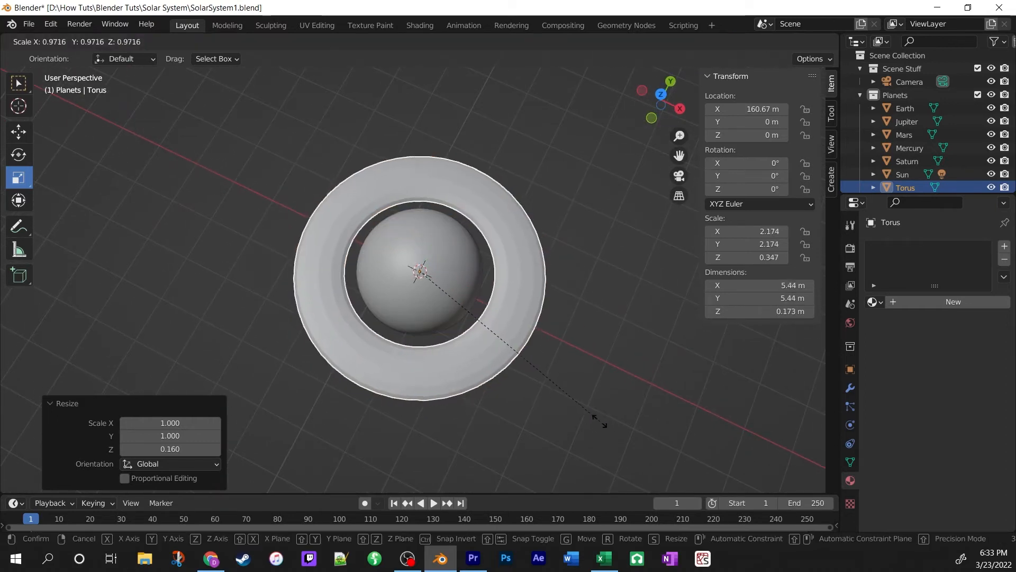
click(592, 411)
Assign the existing Saturn material to the ring torus.
middle_drag(592, 411, 473, 273)
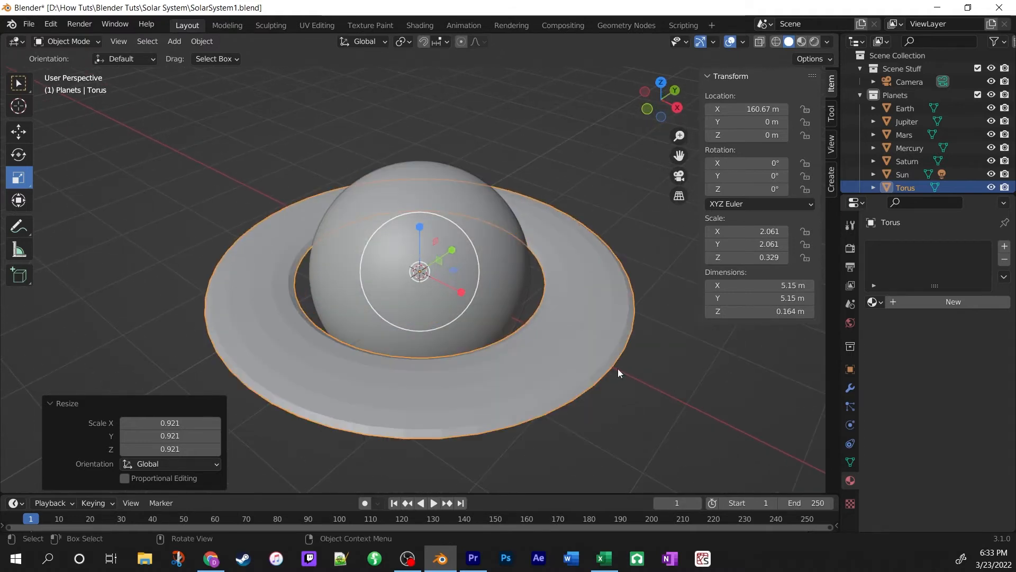
middle_drag(618, 368, 477, 355)
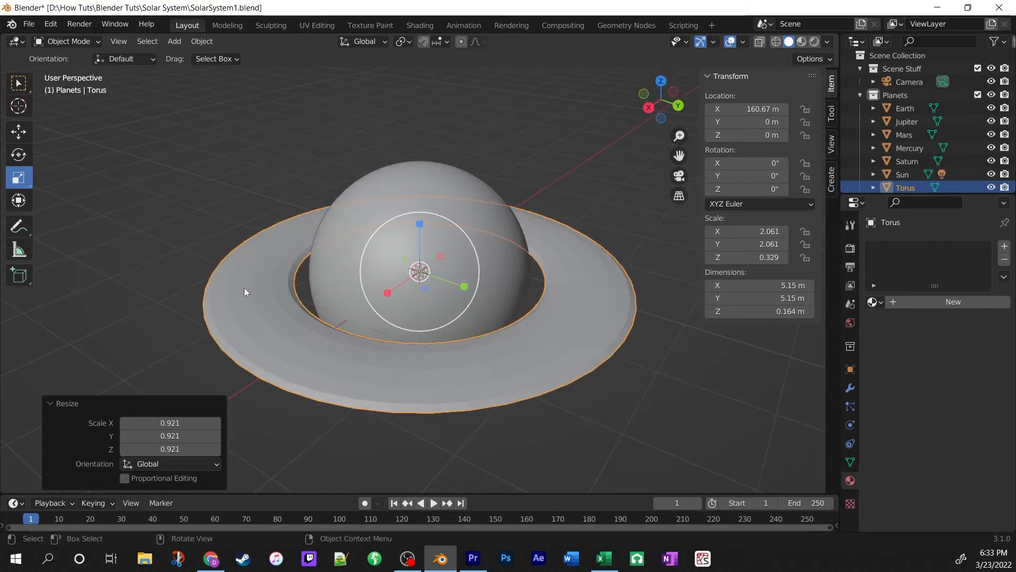
middle_drag(243, 288, 572, 389)
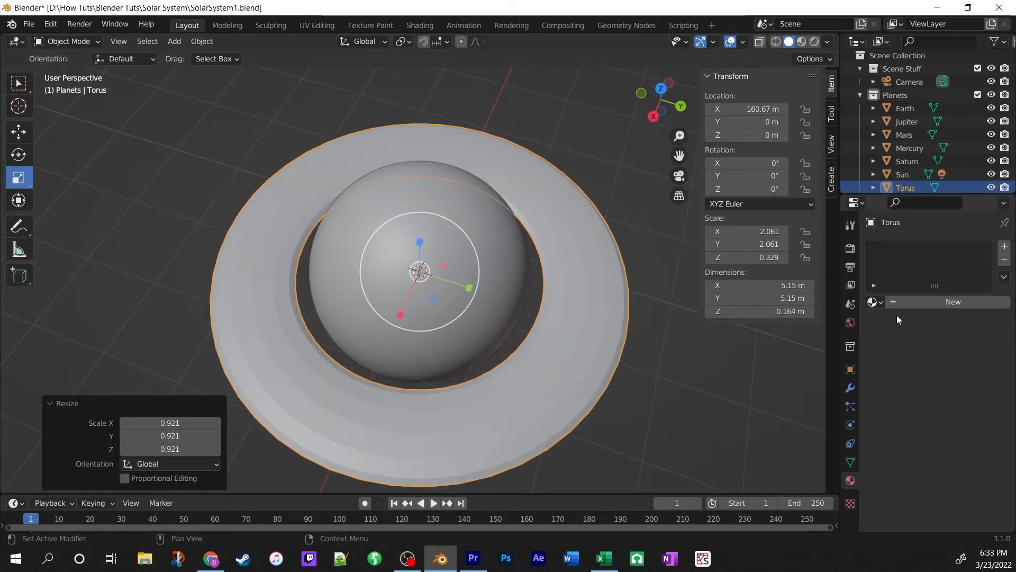
click(873, 302)
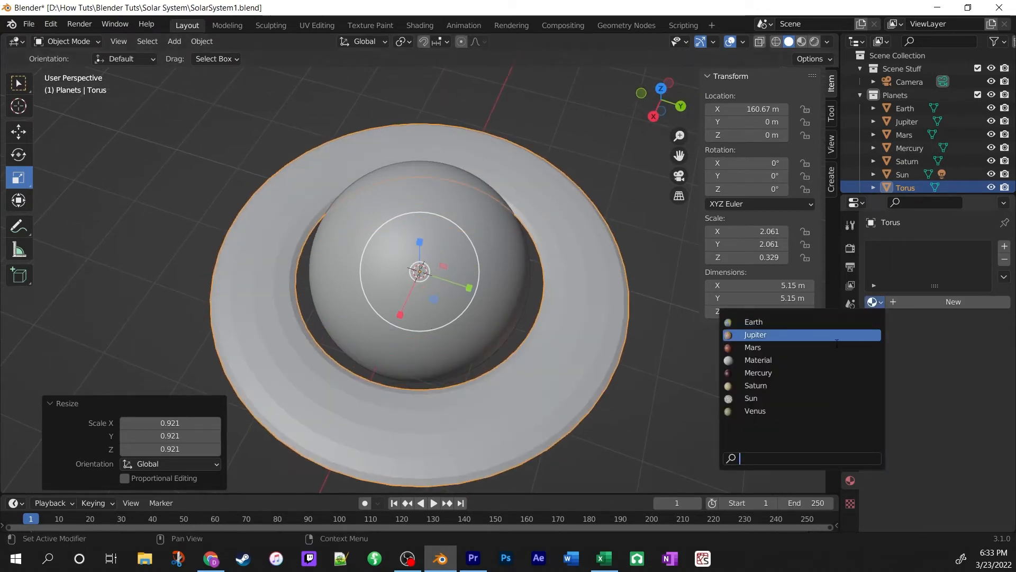
click(818, 385)
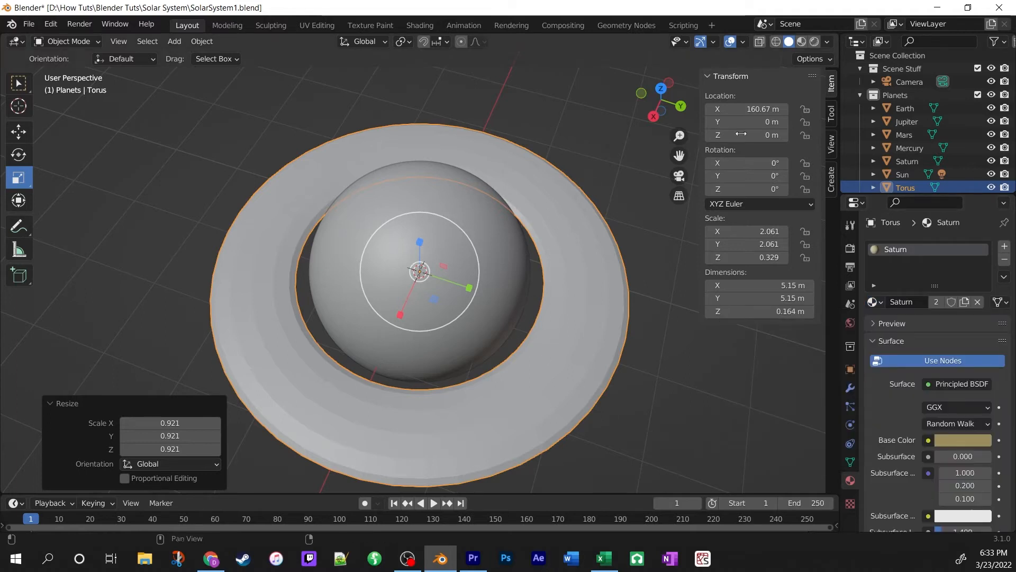
Inspect Saturn and its ring in rendered shading from several angles, and return to solid shading.
click(814, 41)
scroll(603, 254, down, 3)
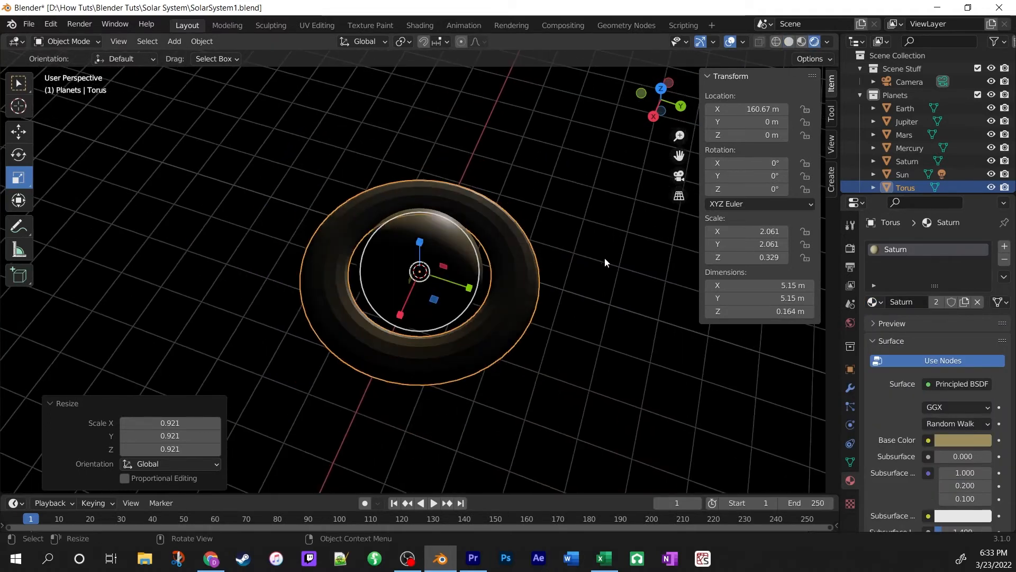
middle_drag(604, 258, 503, 268)
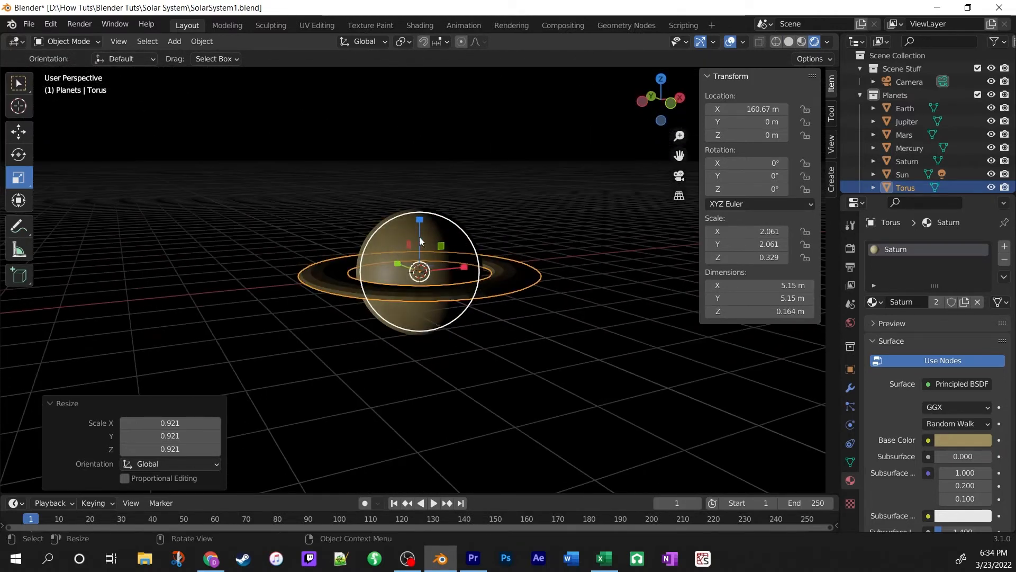
middle_drag(298, 274, 240, 310)
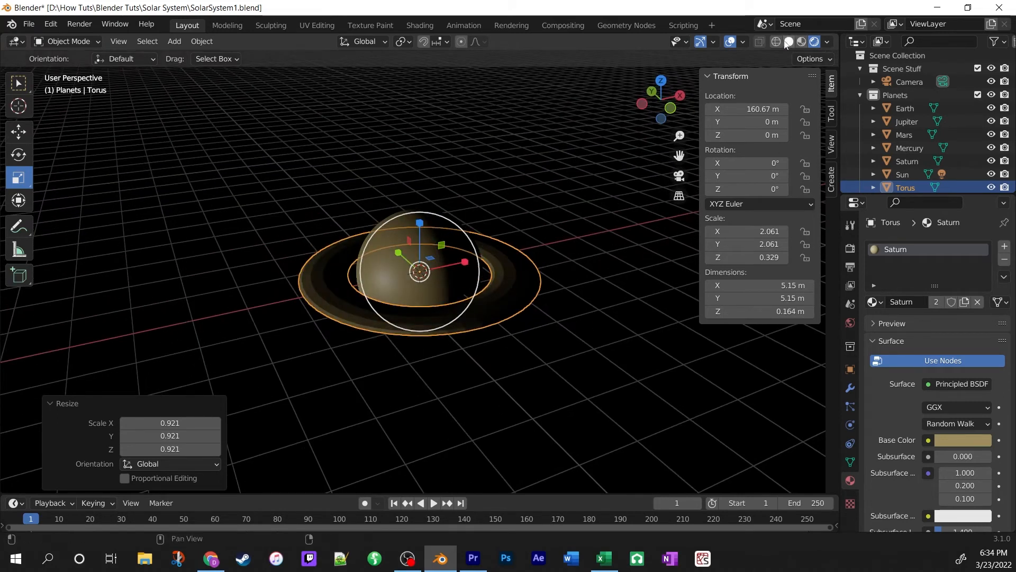
click(787, 42)
Tilt the ring torus around Saturn to a rotation of about X 13.5°, Y -10.9° and Z -2.59°.
middle_drag(322, 323, 388, 431)
click(383, 364)
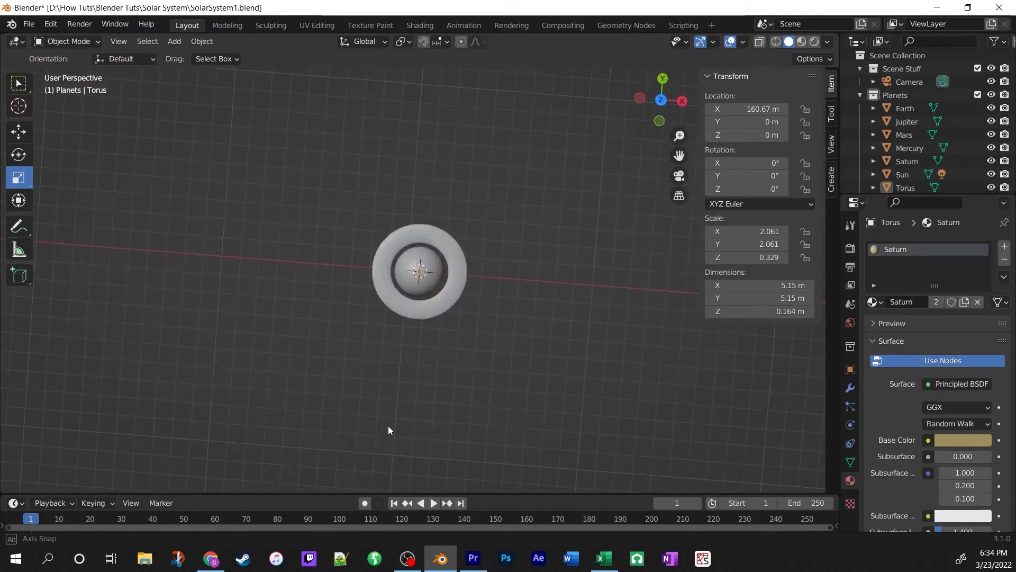
click(446, 278)
middle_drag(446, 278, 427, 281)
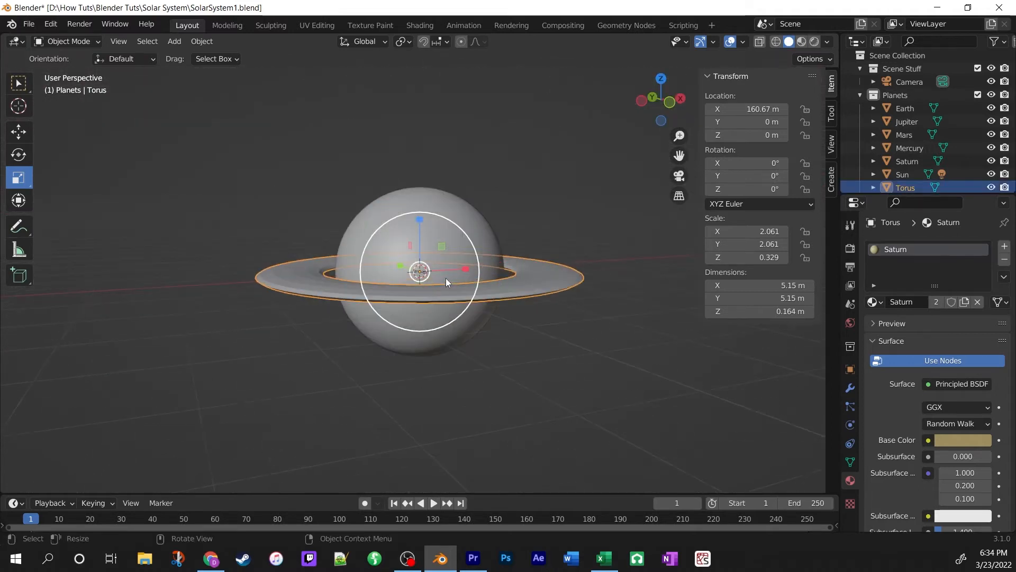
key(KP_1)
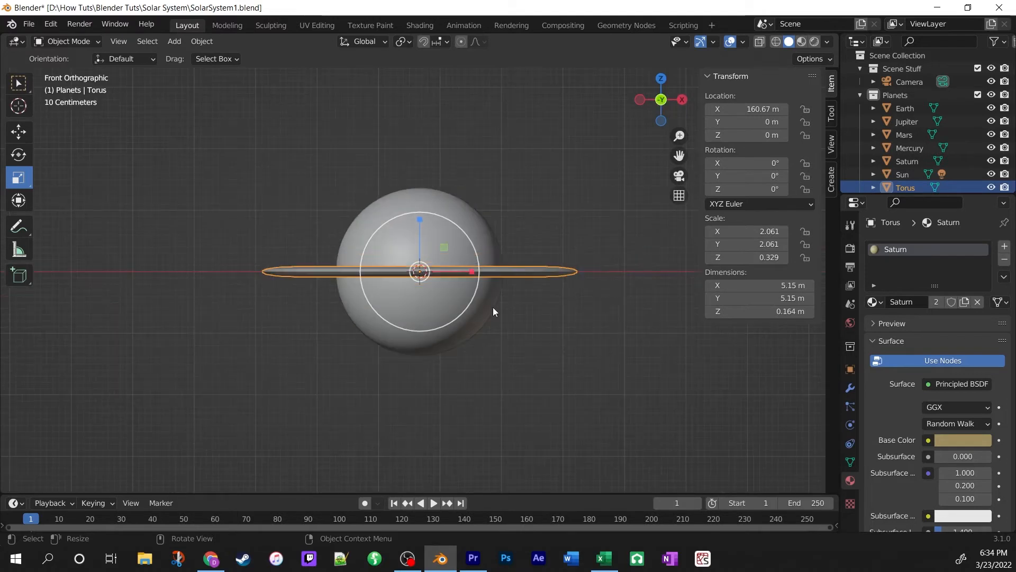
middle_drag(201, 271, 379, 336)
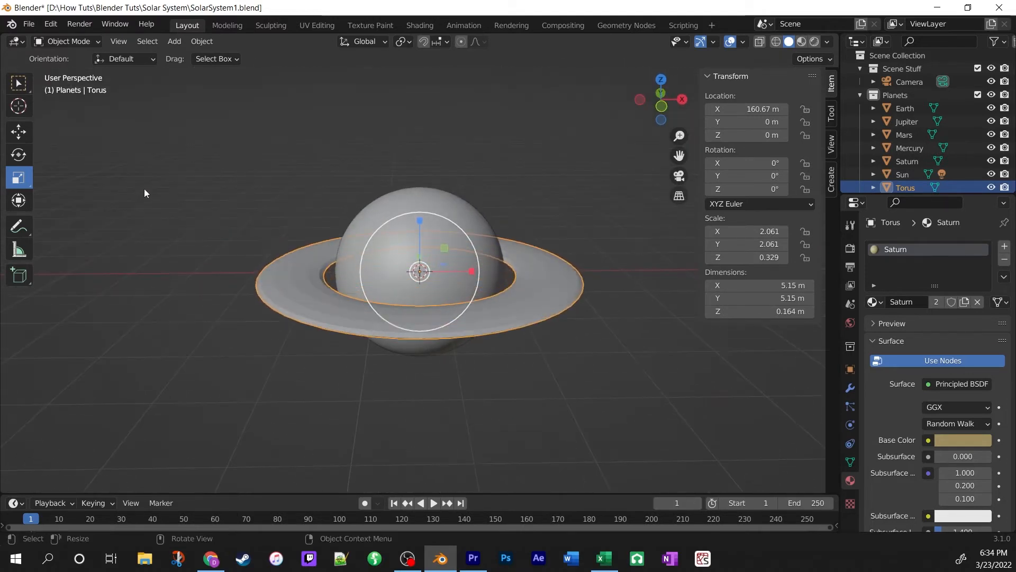
click(26, 154)
drag(448, 232, 418, 261)
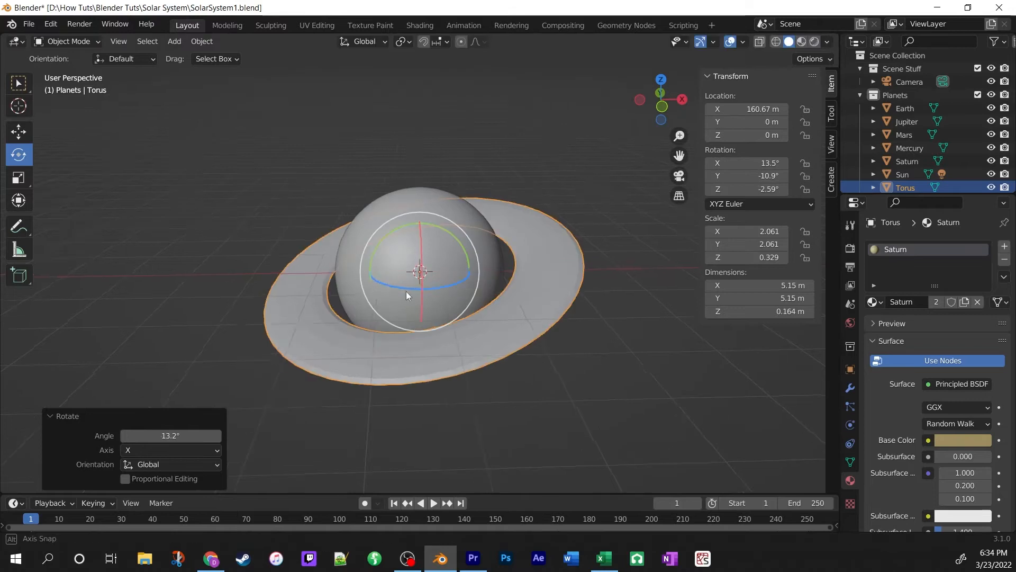
Rename the torus around Saturn as "Saturn Ring".
middle_drag(406, 291, 296, 276)
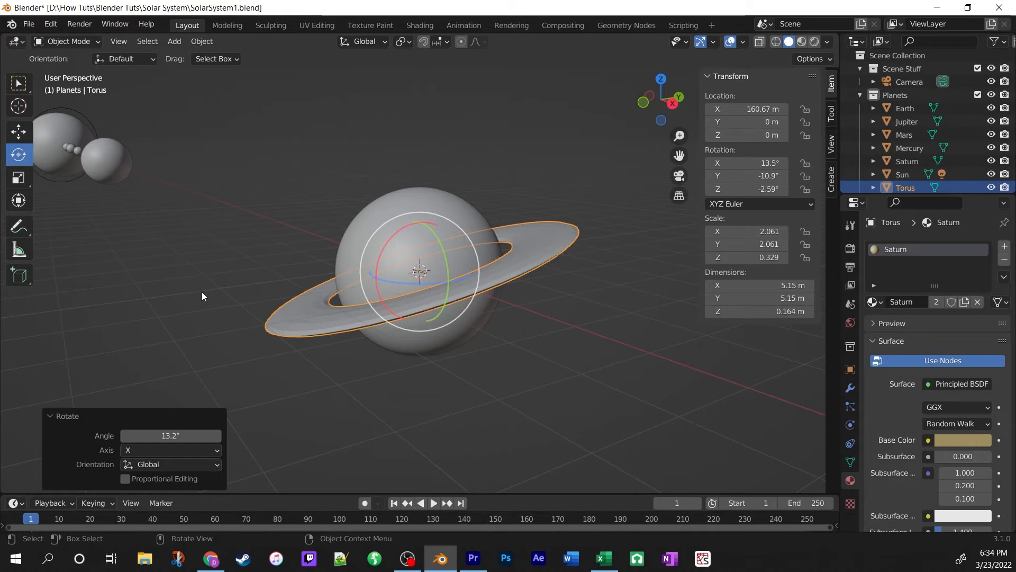
scroll(201, 292, down, 2)
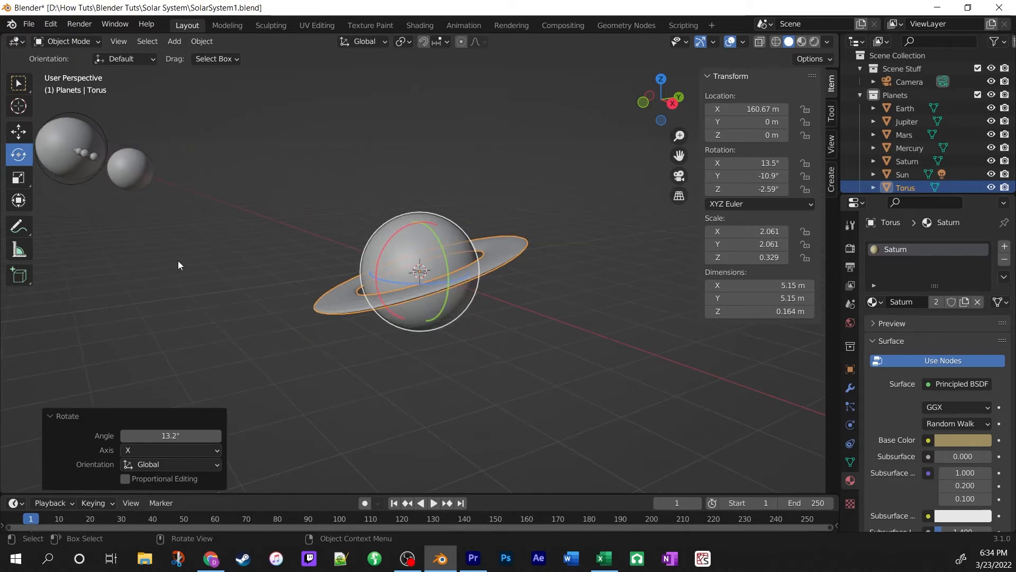
middle_drag(211, 265, 221, 319)
scroll(222, 321, up, 3)
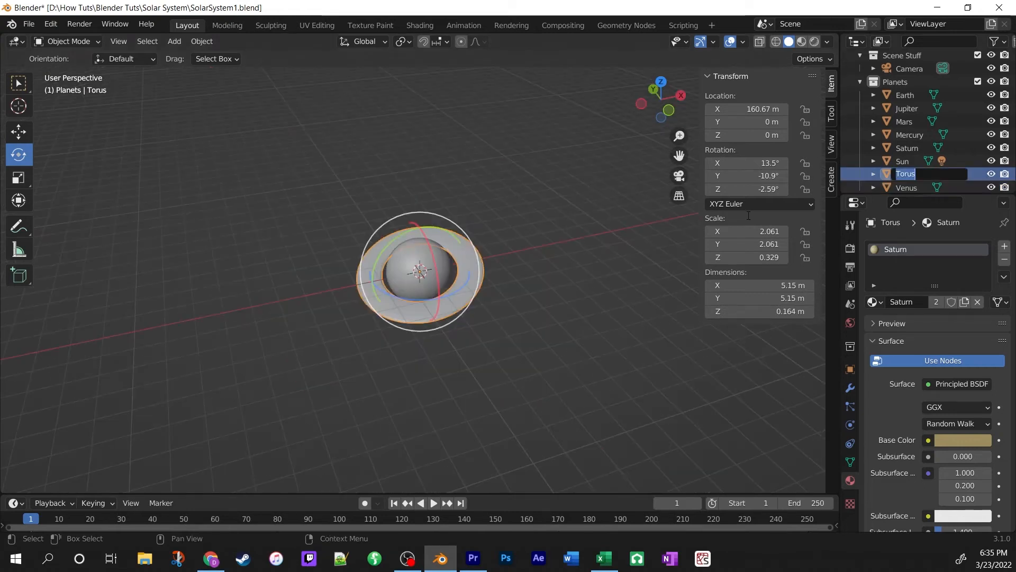
text(Saturn Ring)
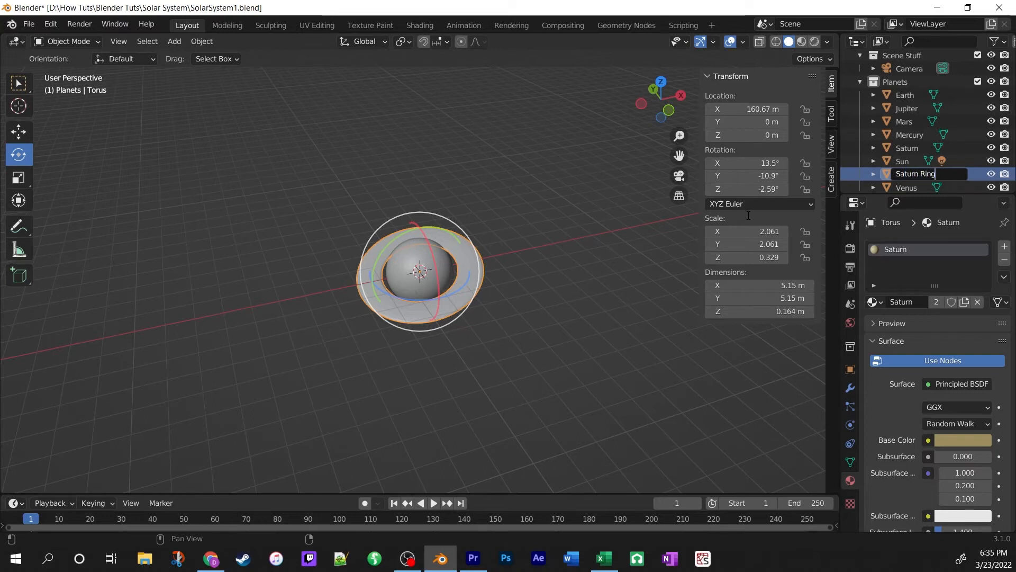
key(Return)
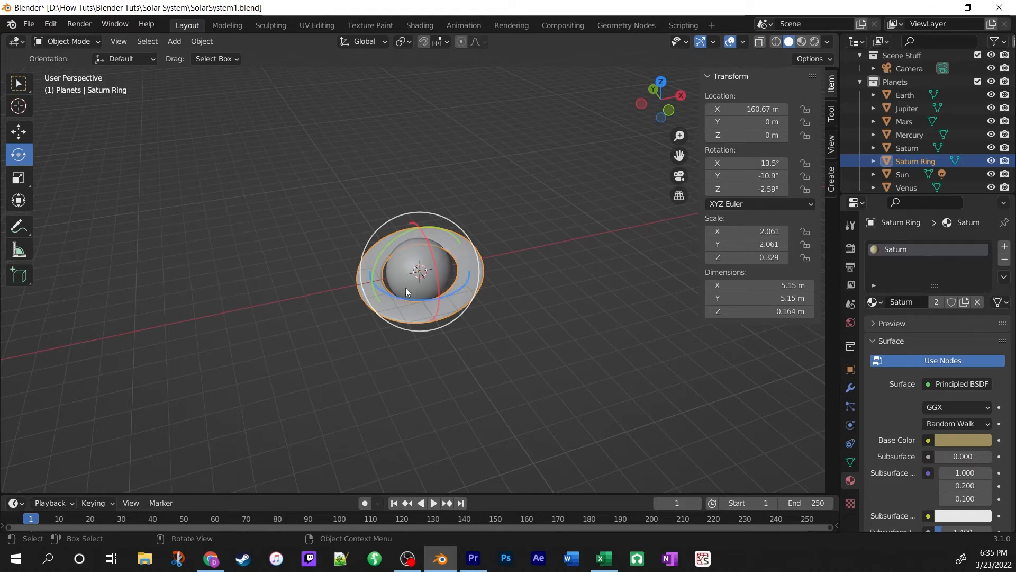
Parent the Saturn Ring to the Saturn sphere using the Object parent type, and clear the selection.
scroll(501, 308, up, 1)
scroll(496, 299, down, 2)
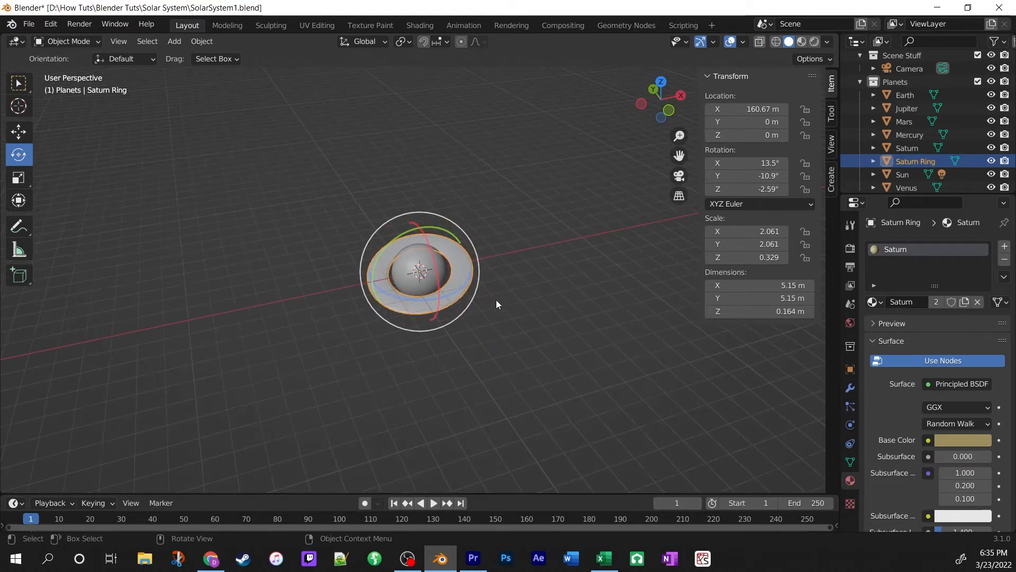
scroll(497, 299, up, 3)
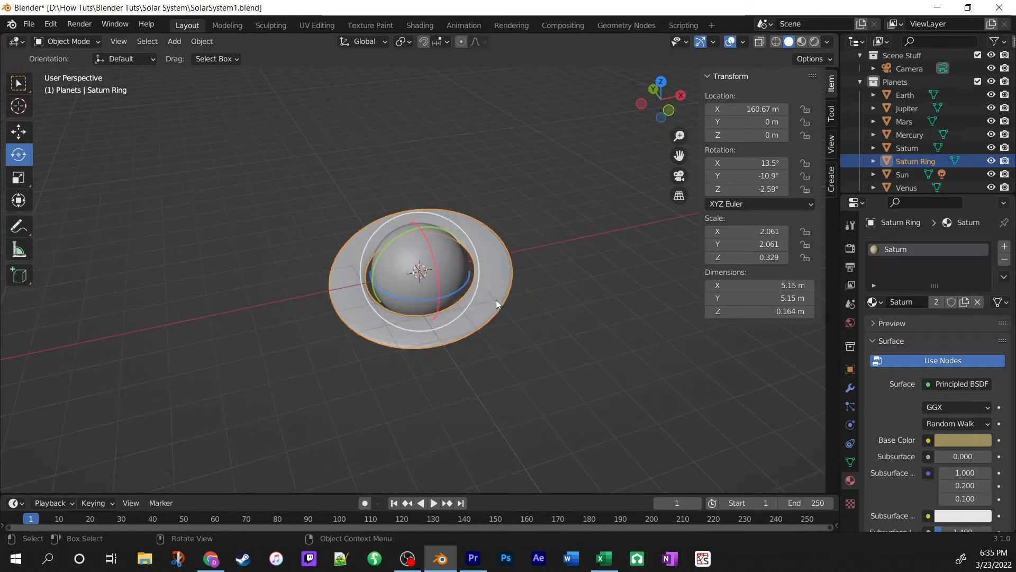
shift+click(414, 255)
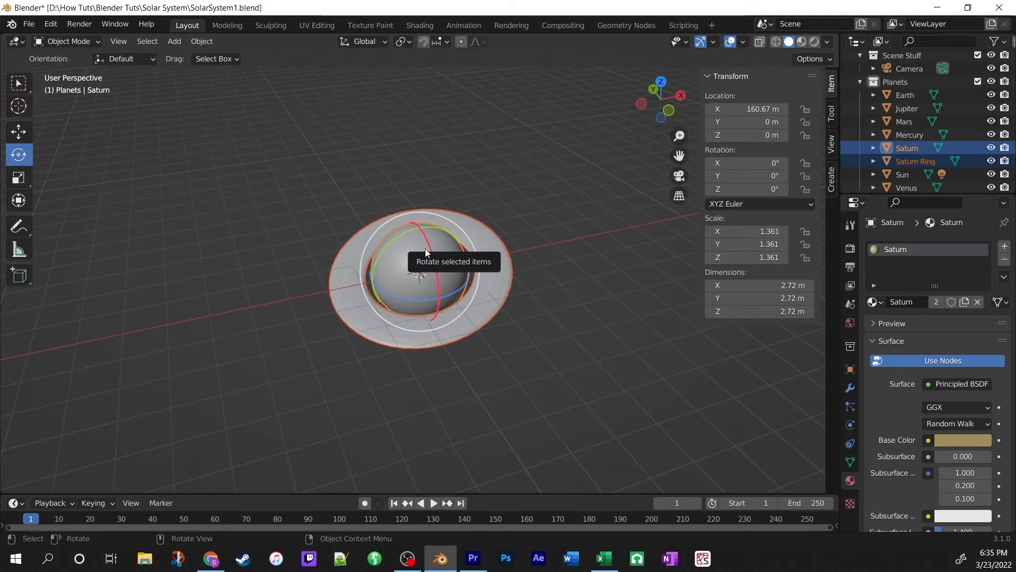
key(ctrl+p)
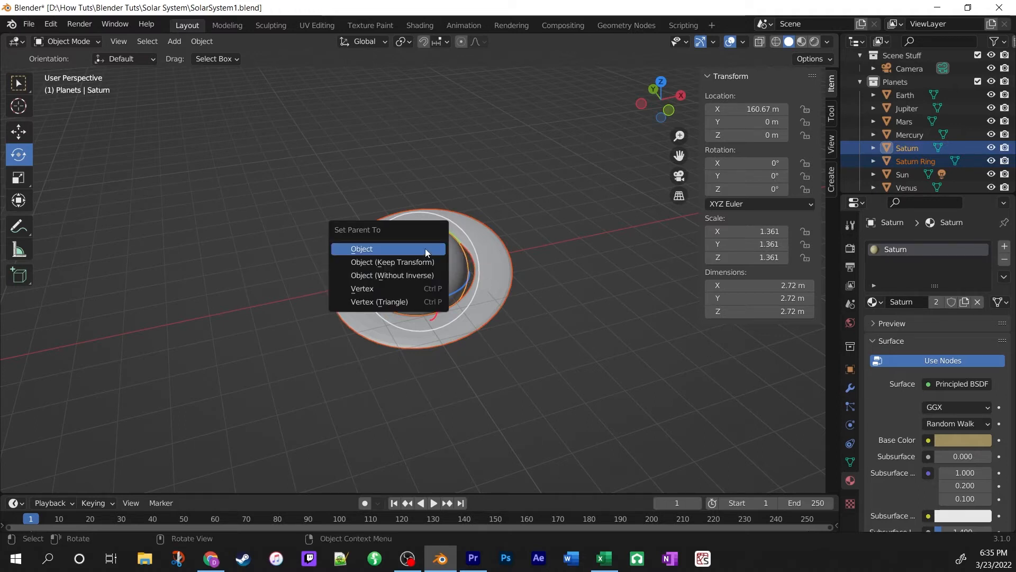
click(425, 249)
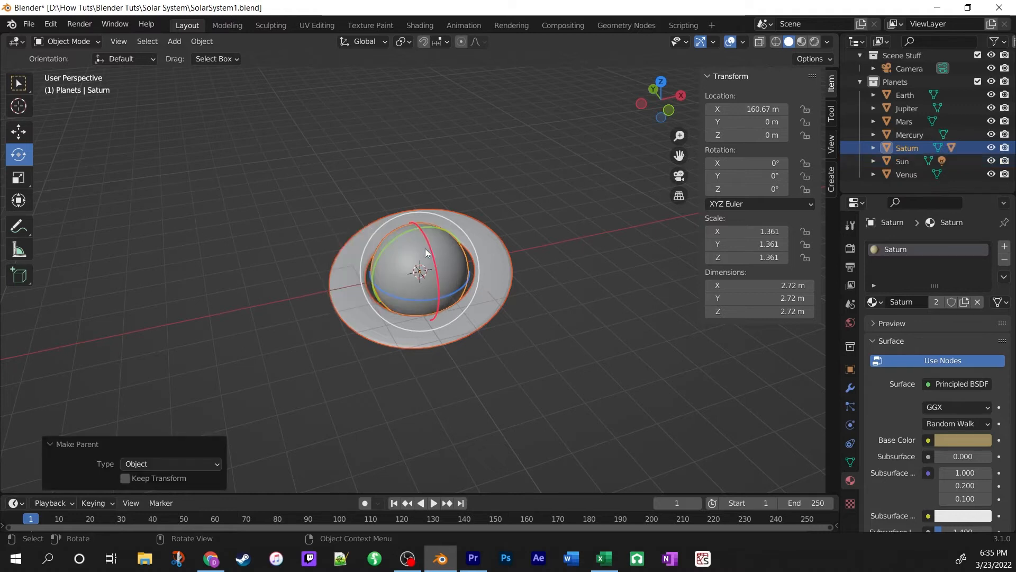
click(639, 261)
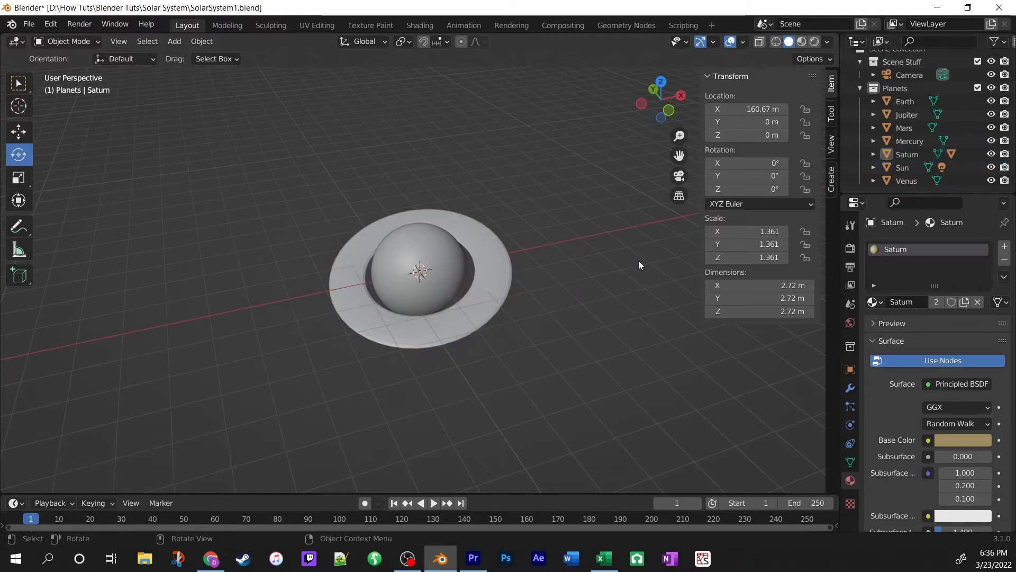
Expand Saturn's hierarchy and test-move Saturn to check that the ring follows, cancelling the move.
click(874, 154)
scroll(913, 154, down, 1)
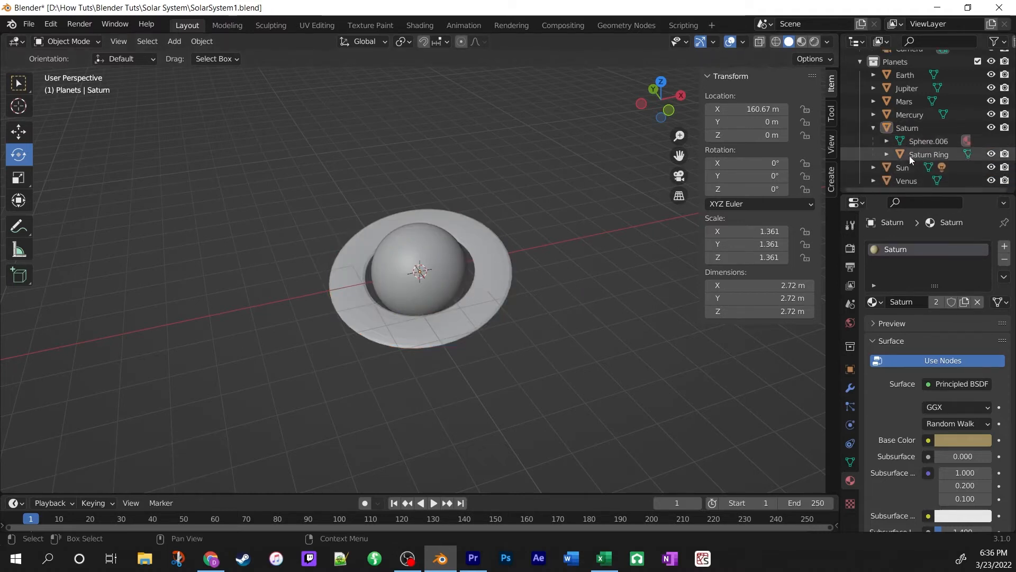
click(905, 129)
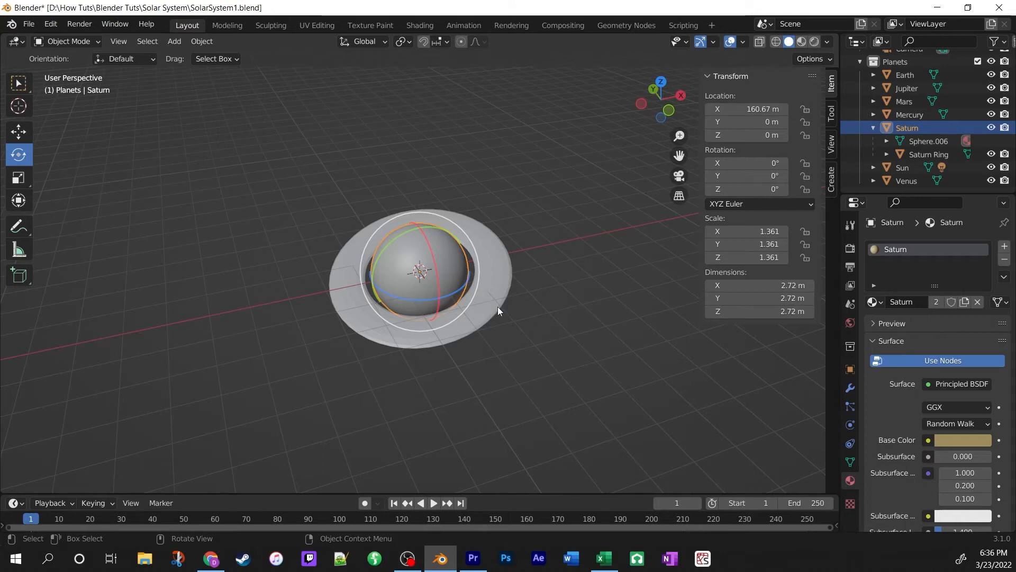
key(g)
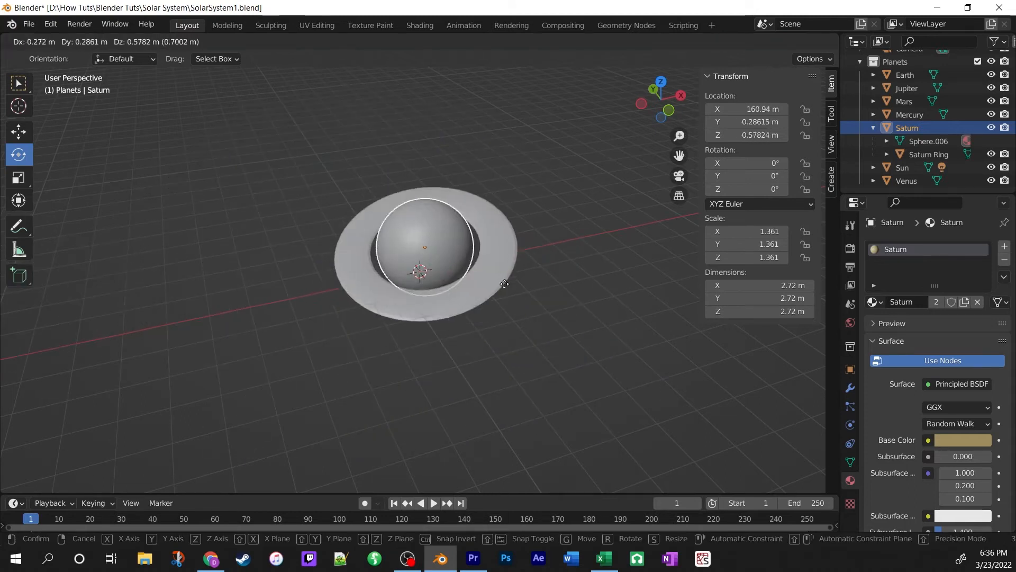
right_click(505, 283)
middle_drag(713, 330, 591, 309)
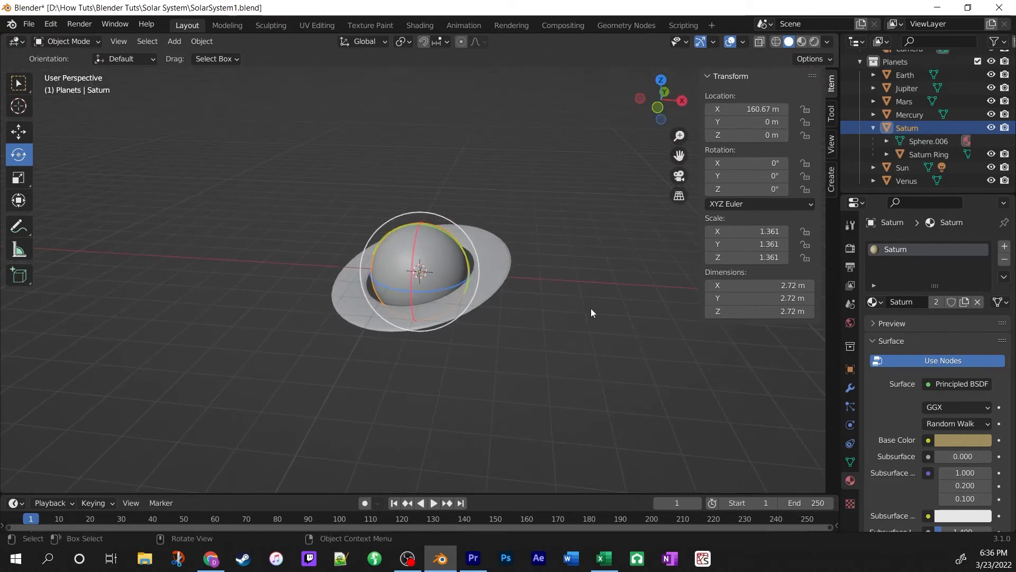
Duplicate Saturn together with its ring, leaving the copy in place.
ctrl+click(916, 158)
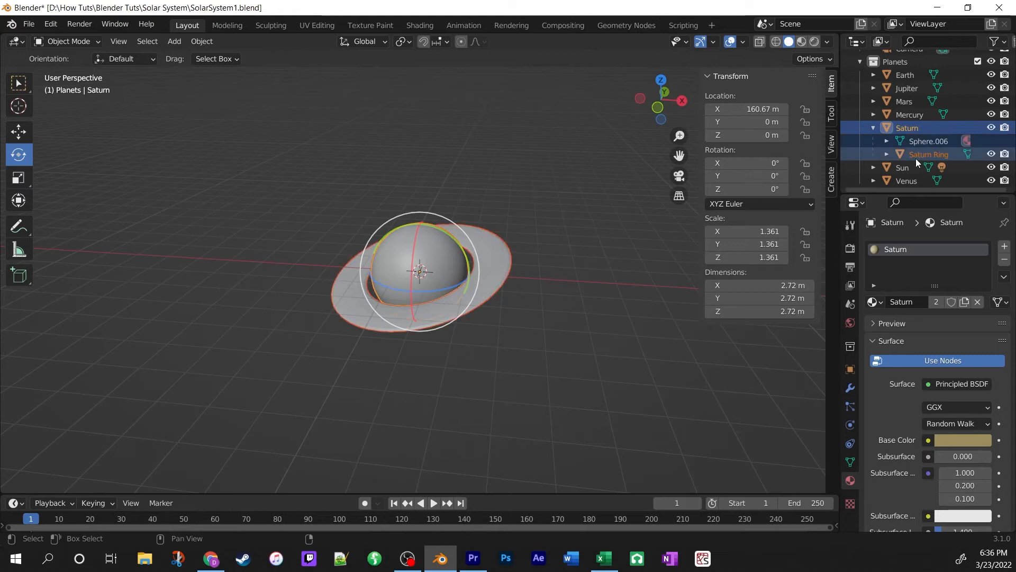
key(shift+d)
right_click(358, 375)
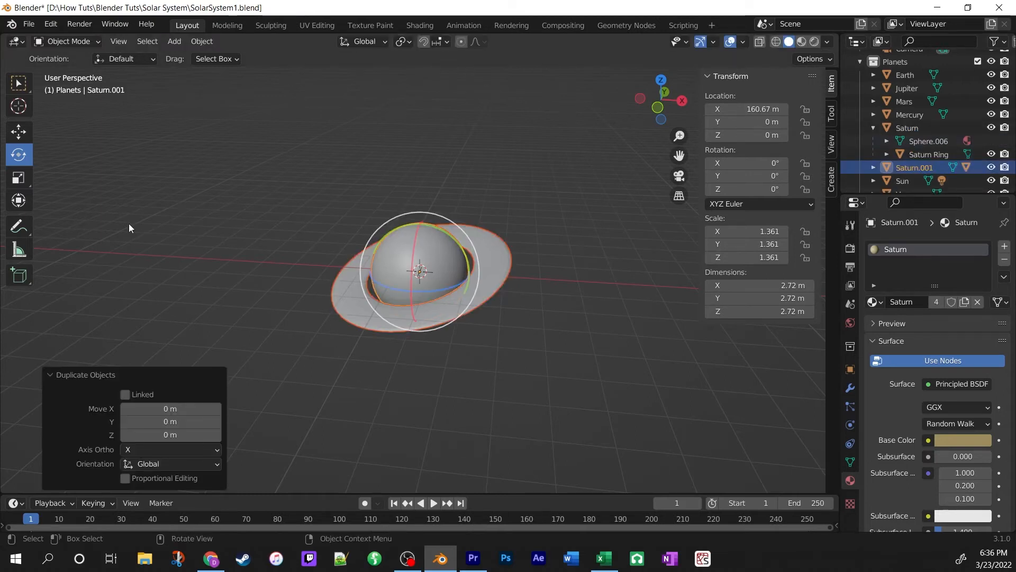
Move the duplicated planet and ring outward along the X axis to about X 213.45 m.
click(20, 139)
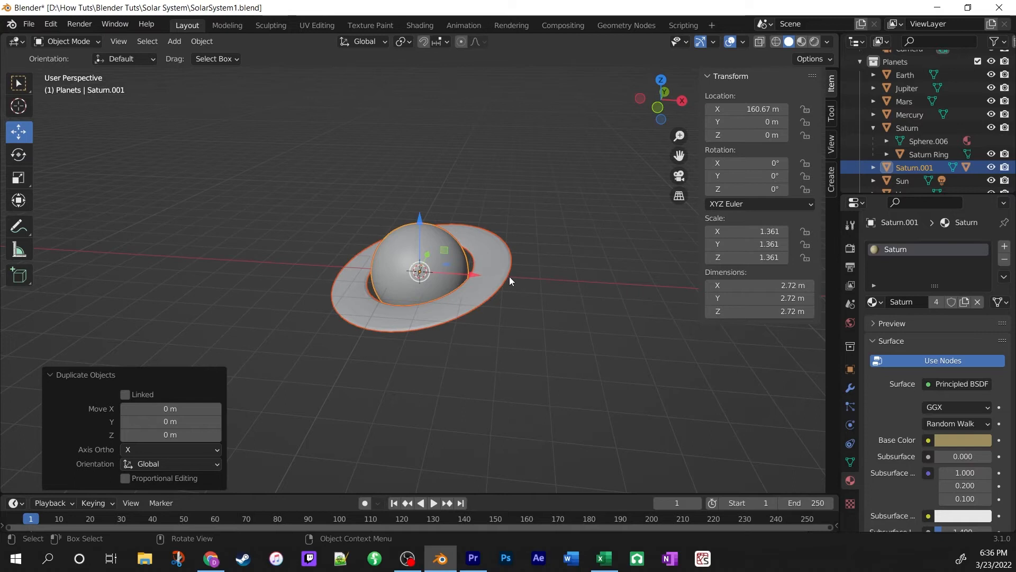
key(KP_7)
scroll(509, 276, down, 10)
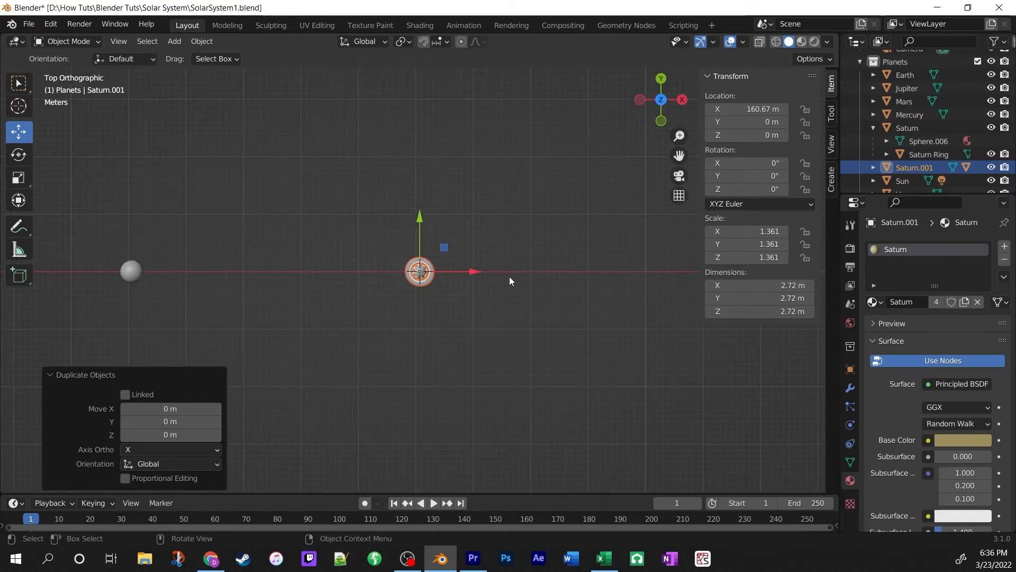
drag(475, 273, 711, 276)
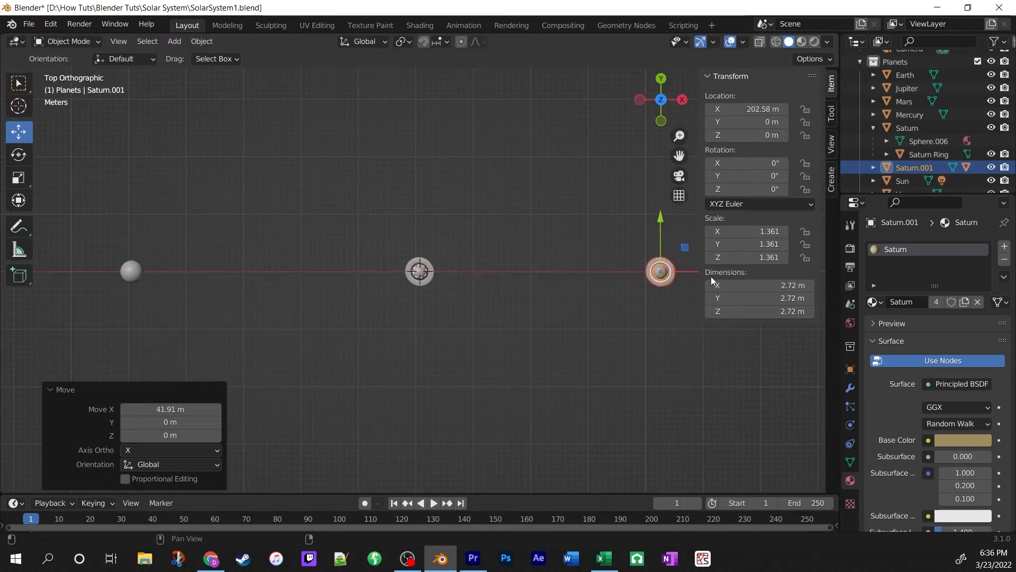
scroll(622, 299, down, 2)
drag(646, 264, 664, 264)
key(ctrl+z)
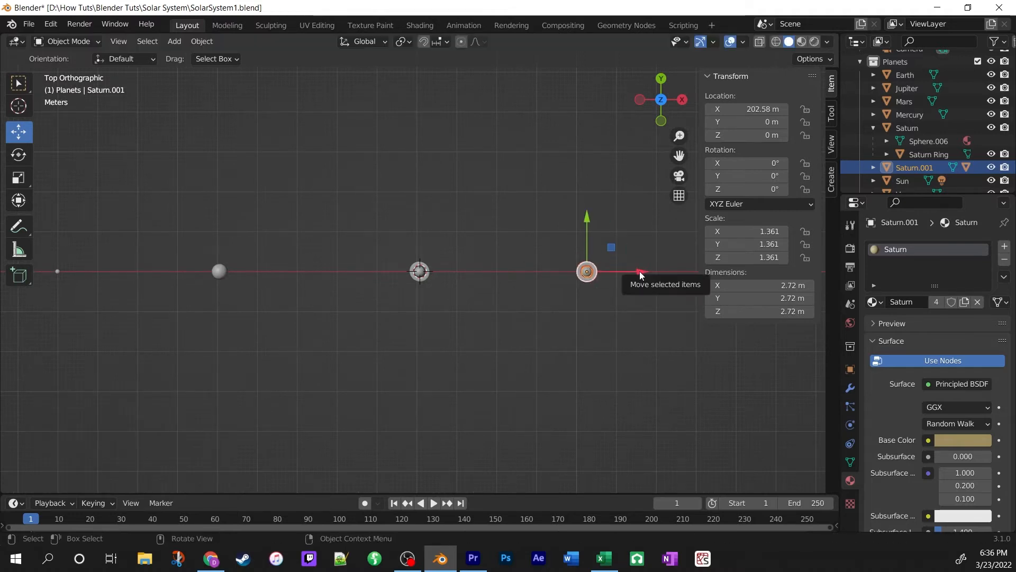
drag(640, 271, 687, 273)
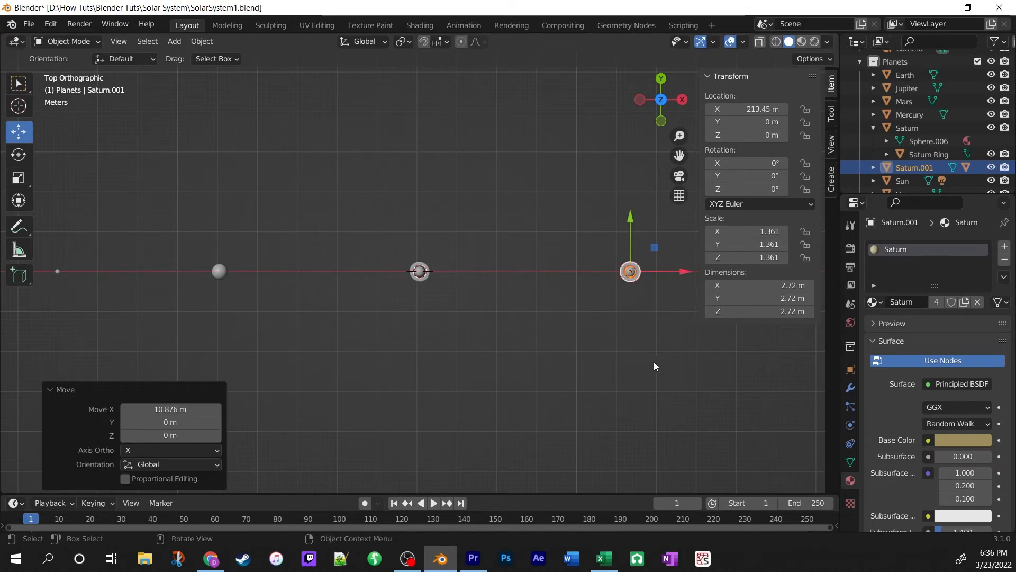
Shrink the duplicated planet and ring uniformly to a planet scale of about 0.724, 1.45 m across.
key(KP_Decimal)
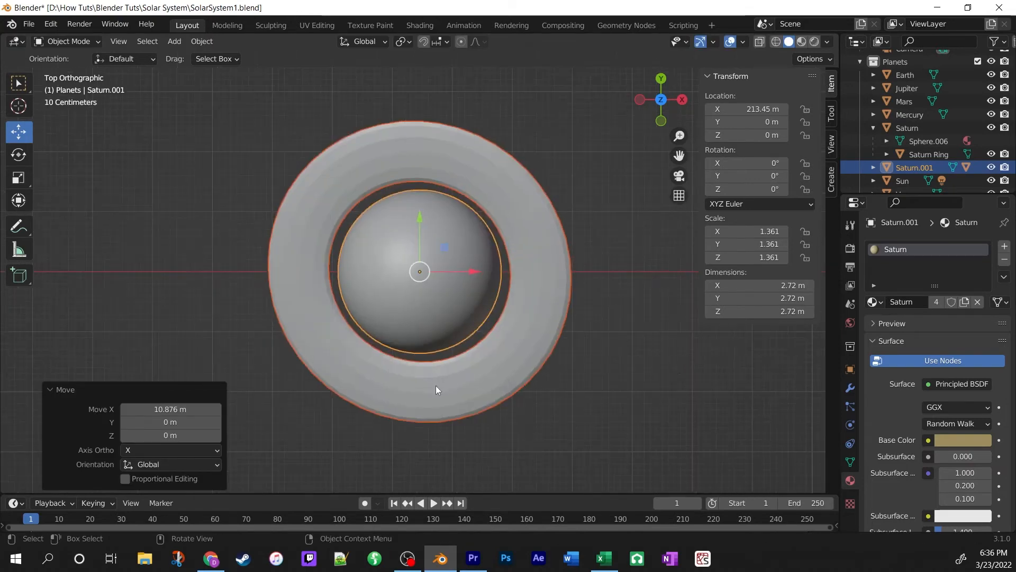
middle_drag(494, 431, 500, 370)
scroll(500, 370, up, 4)
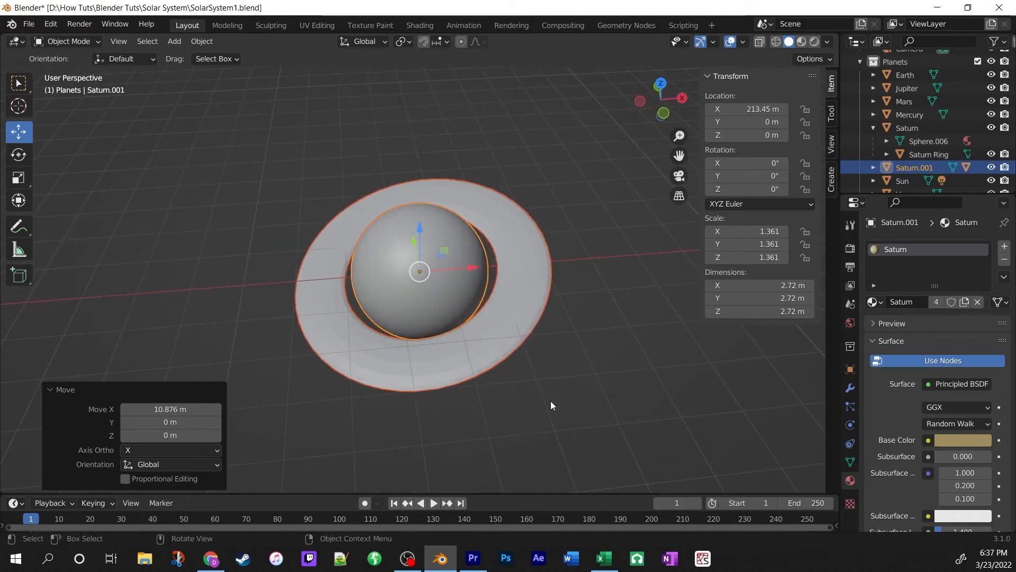
key(s)
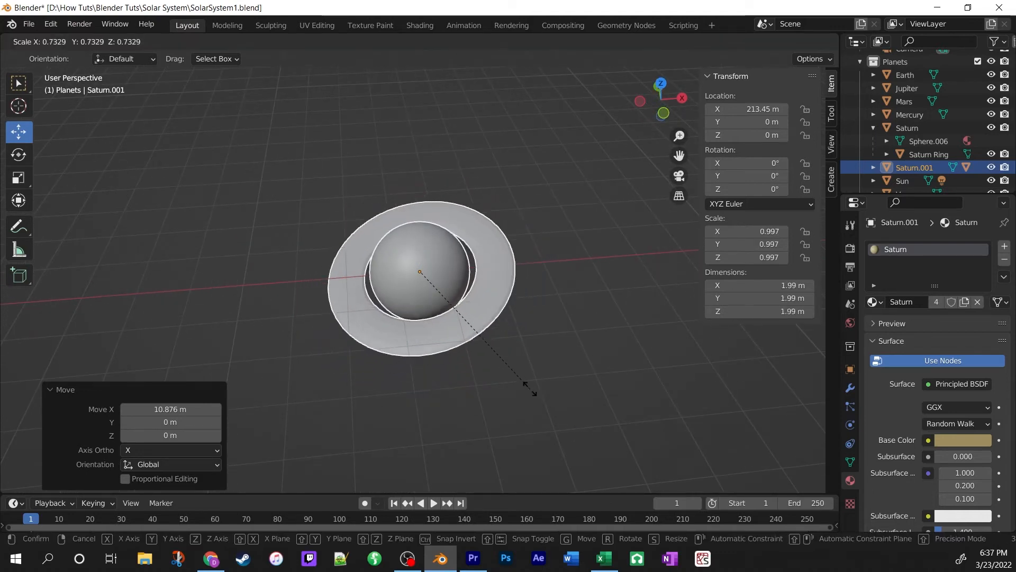
click(514, 380)
scroll(515, 382, down, 4)
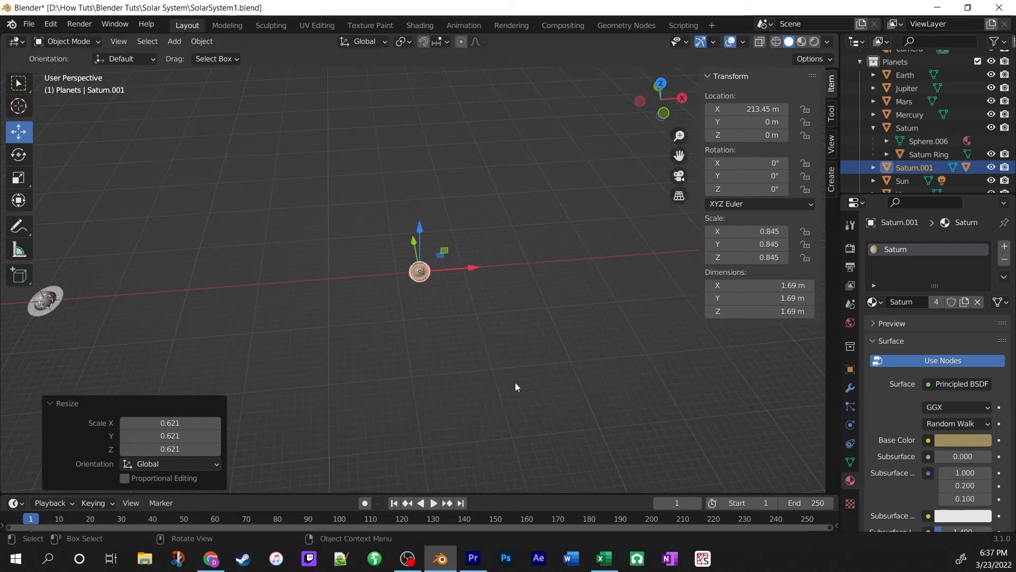
key(s)
click(507, 379)
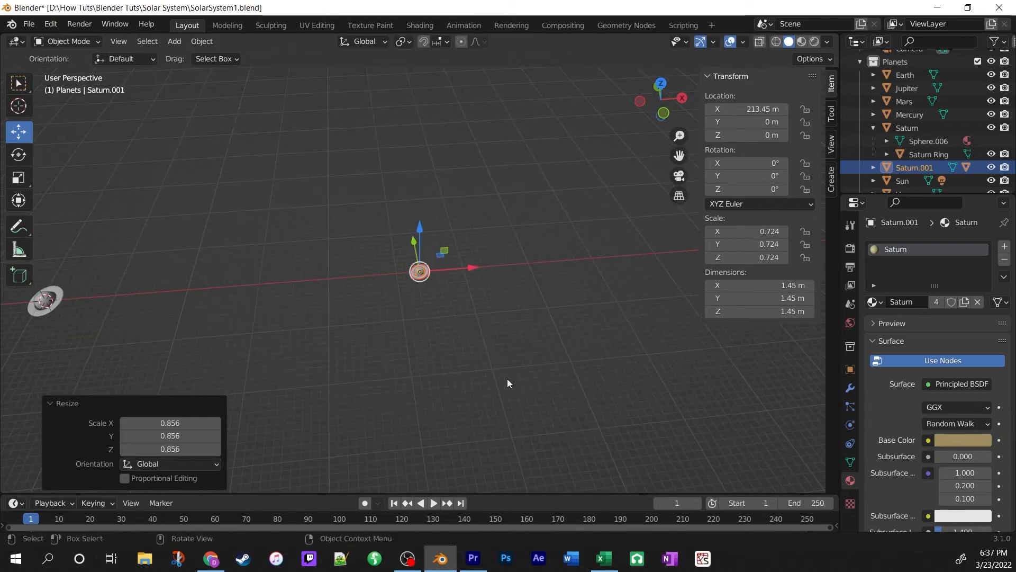
Compare the copy with the other planets and enlarge it uniformly to a scale of about 0.866, 1.73 m across.
scroll(507, 383, up, 5)
scroll(504, 385, down, 8)
shift+middle_drag(320, 374, 688, 354)
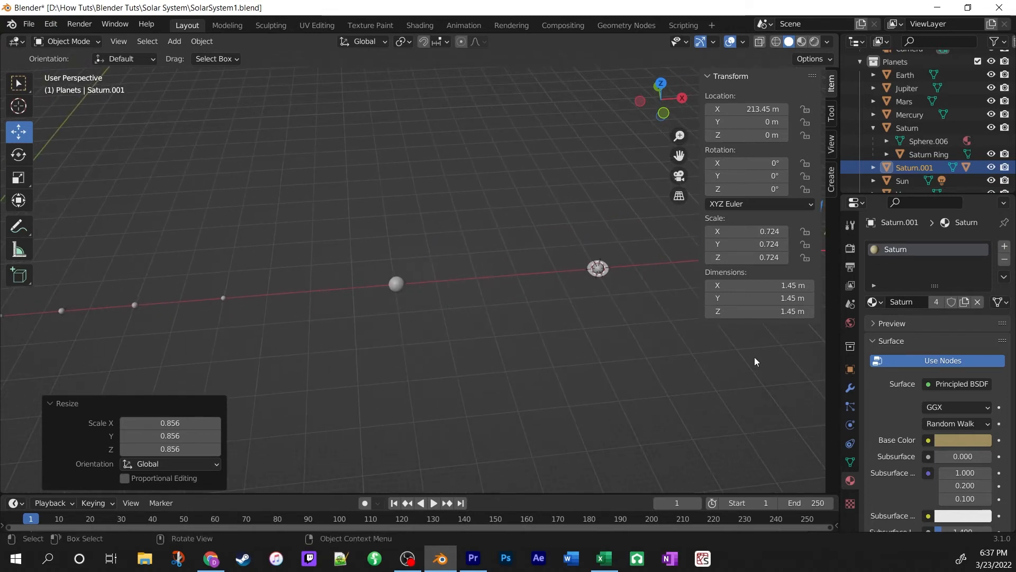
shift+middle_drag(754, 357, 400, 368)
scroll(522, 342, up, 5)
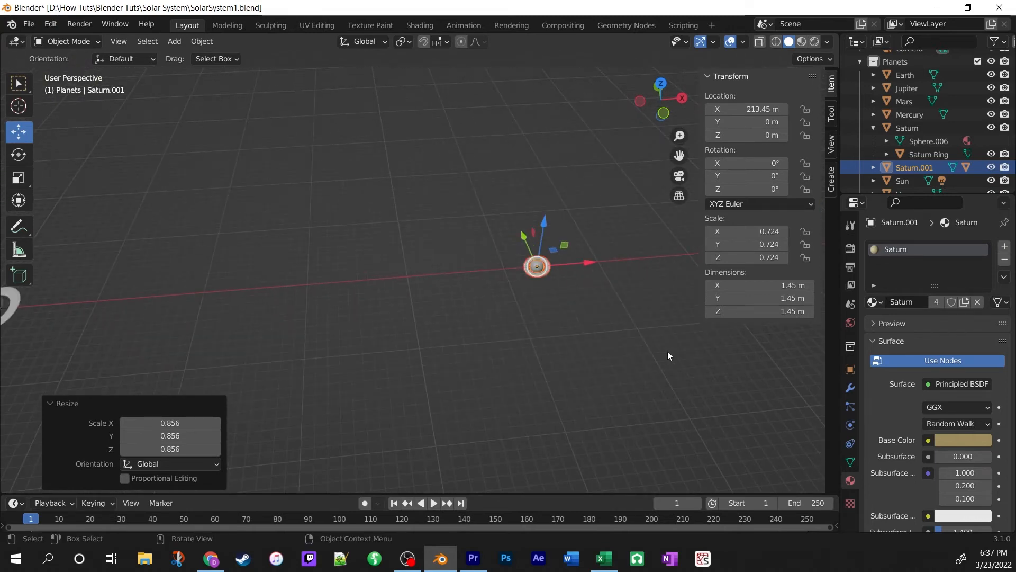
key(s)
click(705, 375)
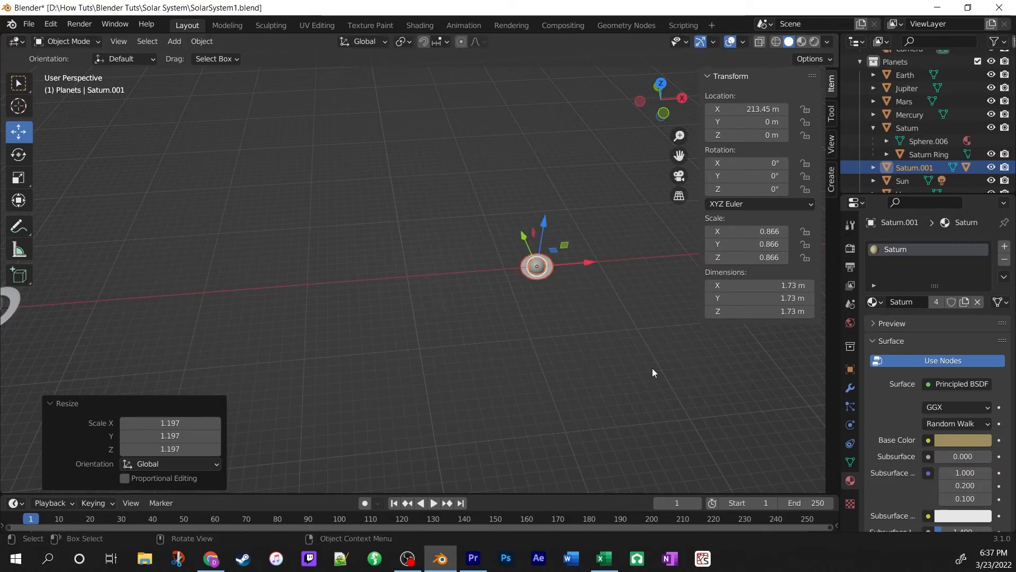
Select the ring around the duplicated planet and open its mesh in Edit Mode.
middle_drag(653, 367, 411, 333)
scroll(601, 377, up, 5)
click(438, 328)
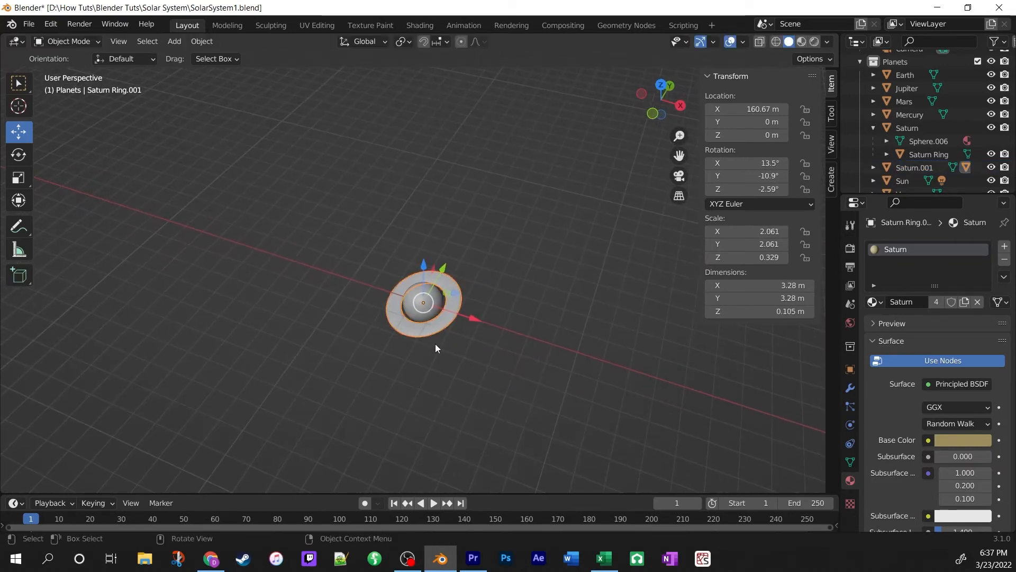
key(KP_Decimal)
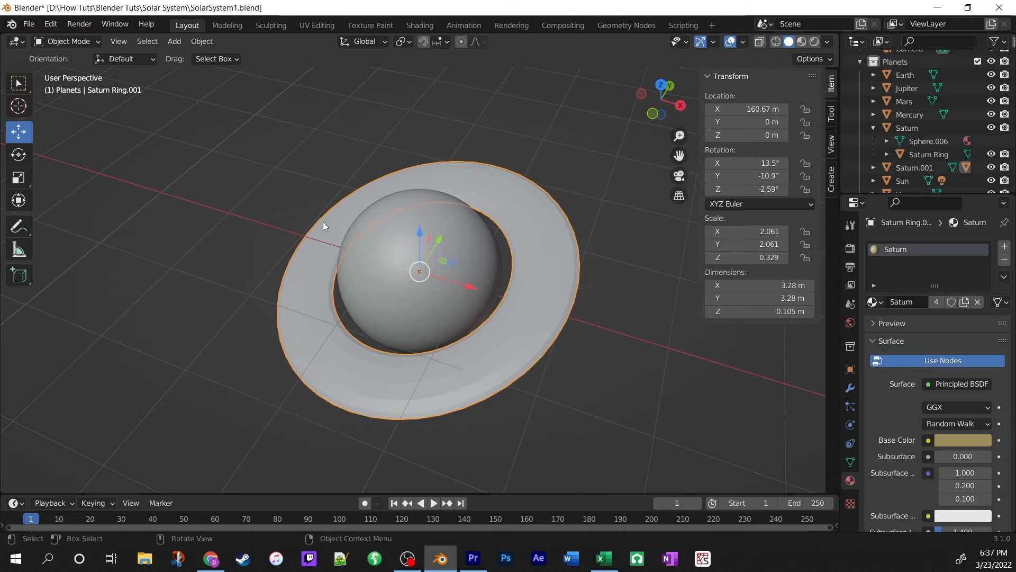
middle_drag(323, 221, 354, 185)
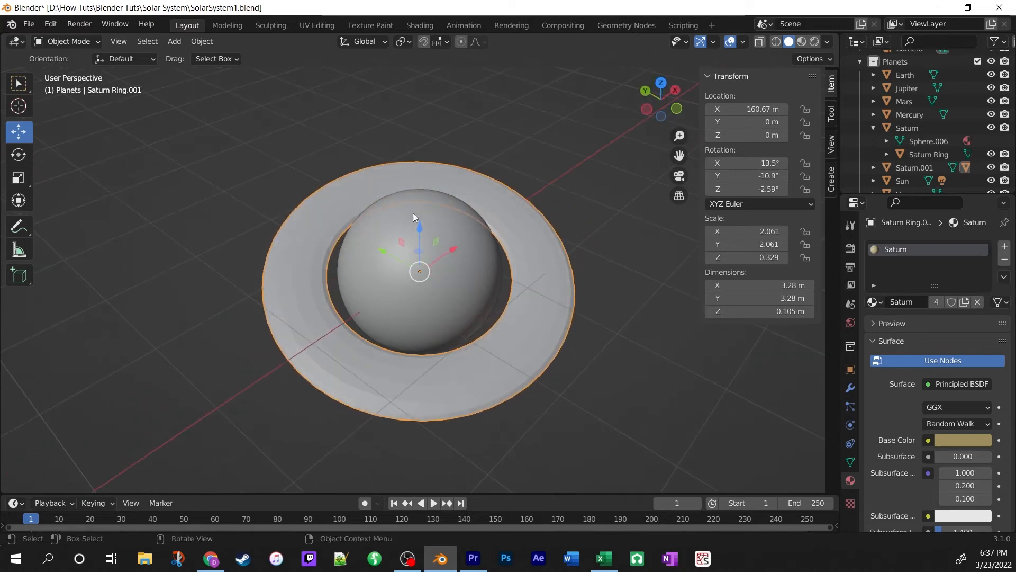
middle_drag(522, 284, 432, 255)
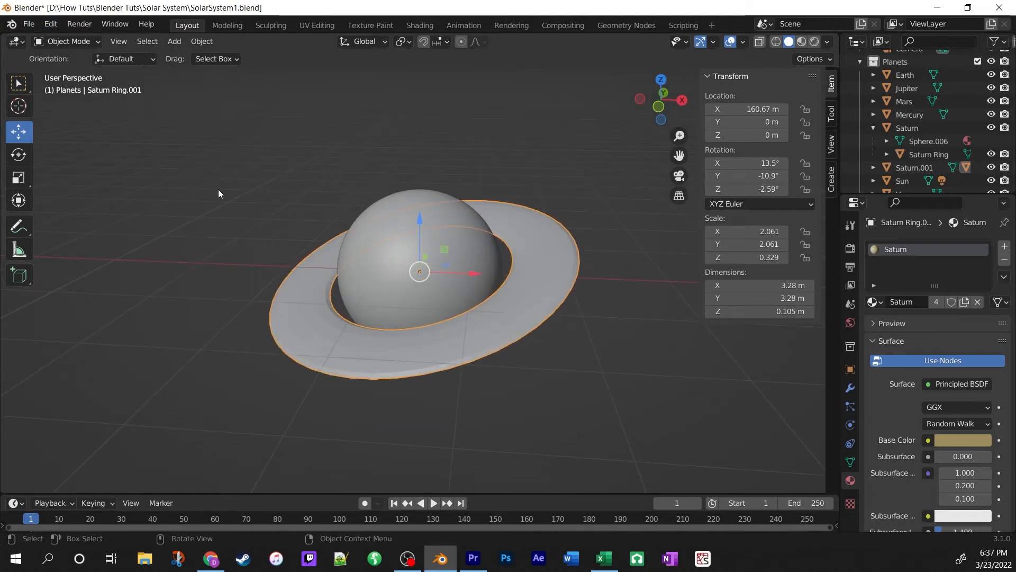
middle_drag(219, 192, 229, 227)
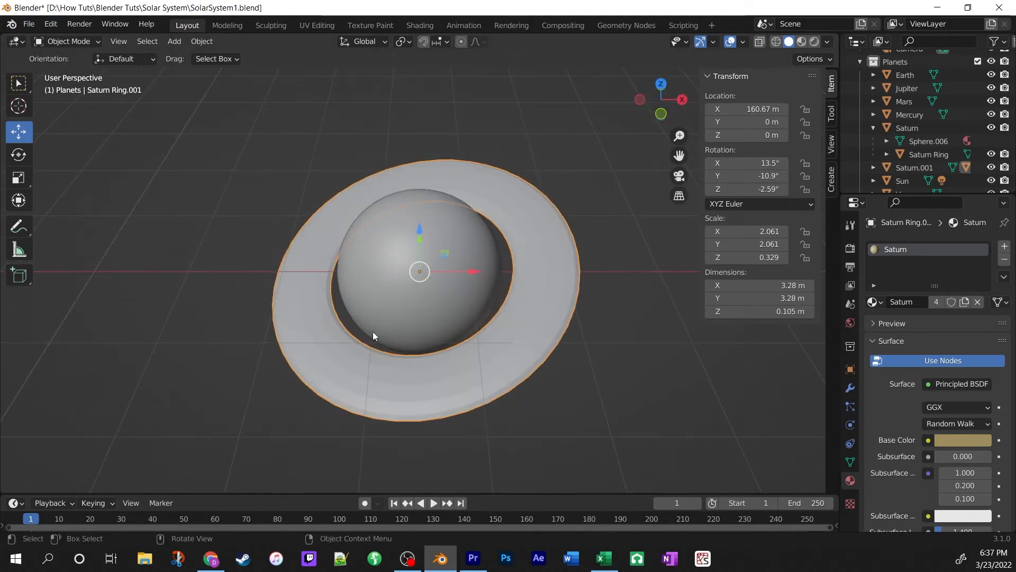
click(72, 43)
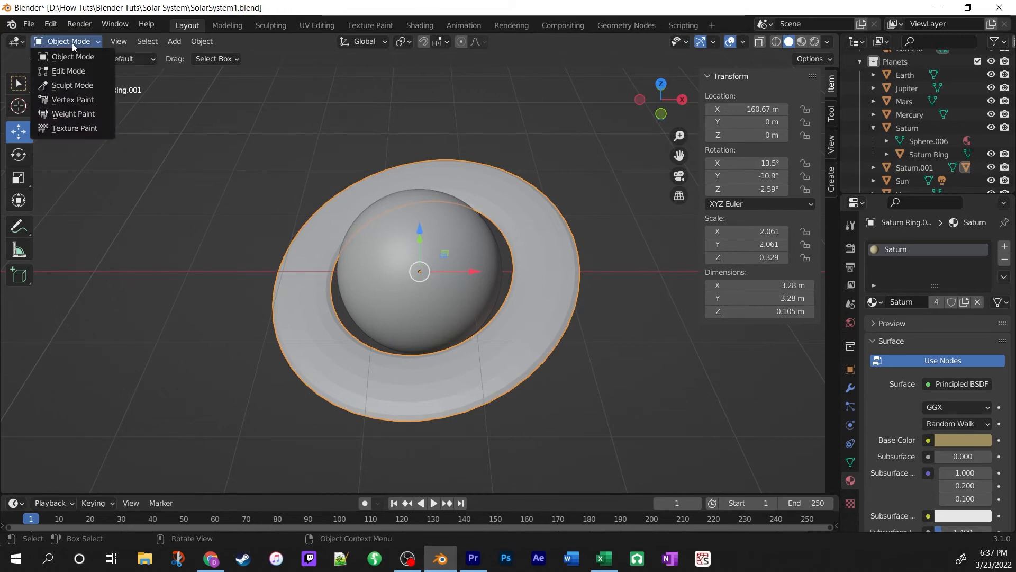
click(84, 77)
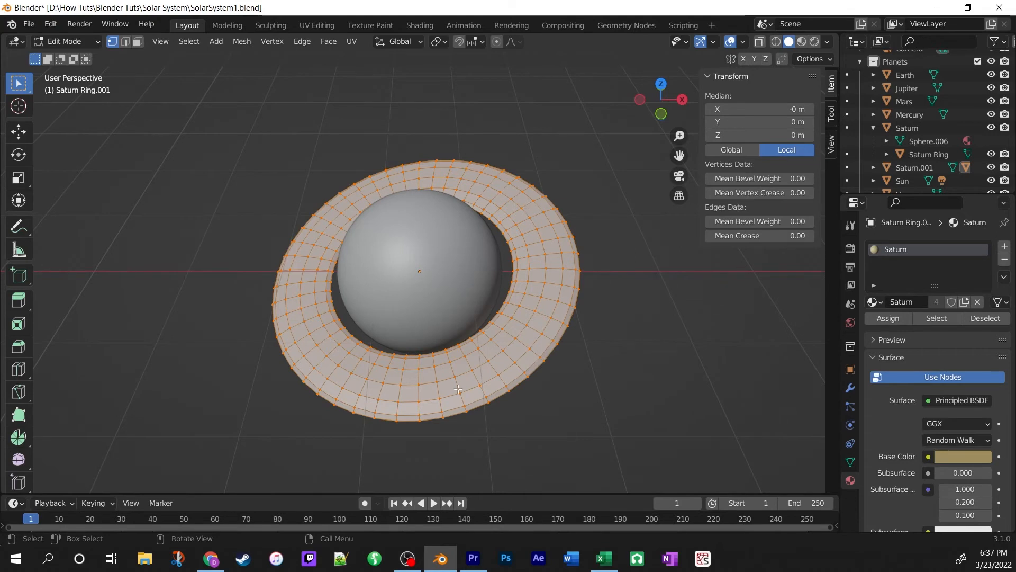
Examine the duplicated ring's mesh from several angles, comparing it in Object Mode and Edit Mode.
middle_drag(549, 395, 539, 320)
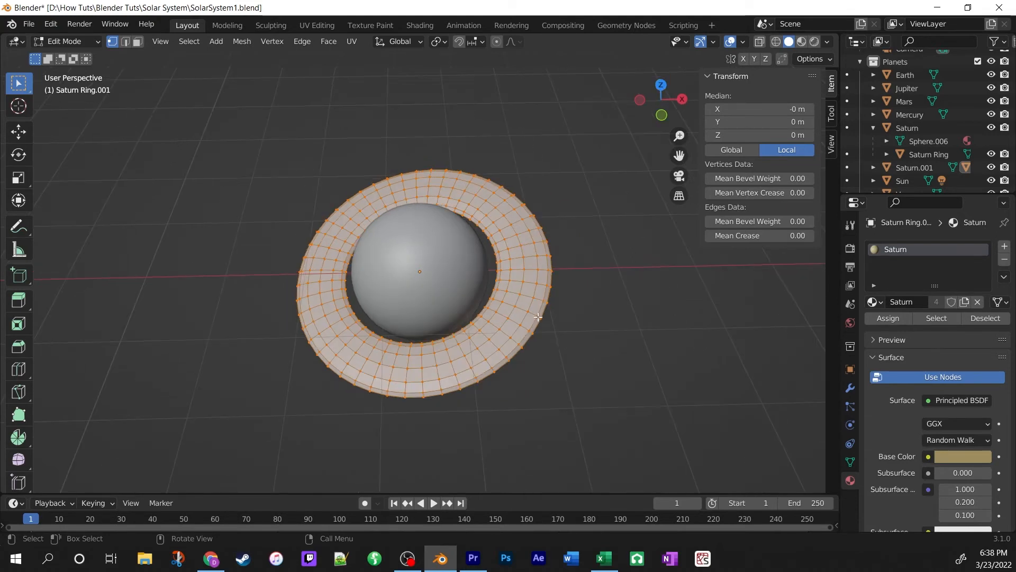
key(Tab)
key(Tab)
key(Tab)
key(Tab)
key(Tab)
key(Tab)
scroll(537, 314, up, 3)
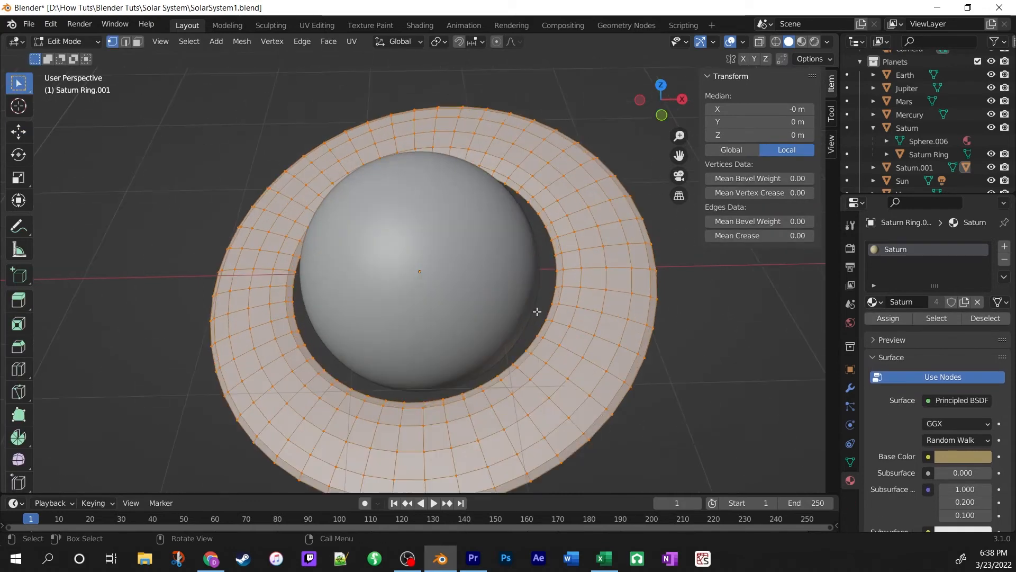
middle_drag(595, 318, 575, 258)
scroll(575, 258, up, 3)
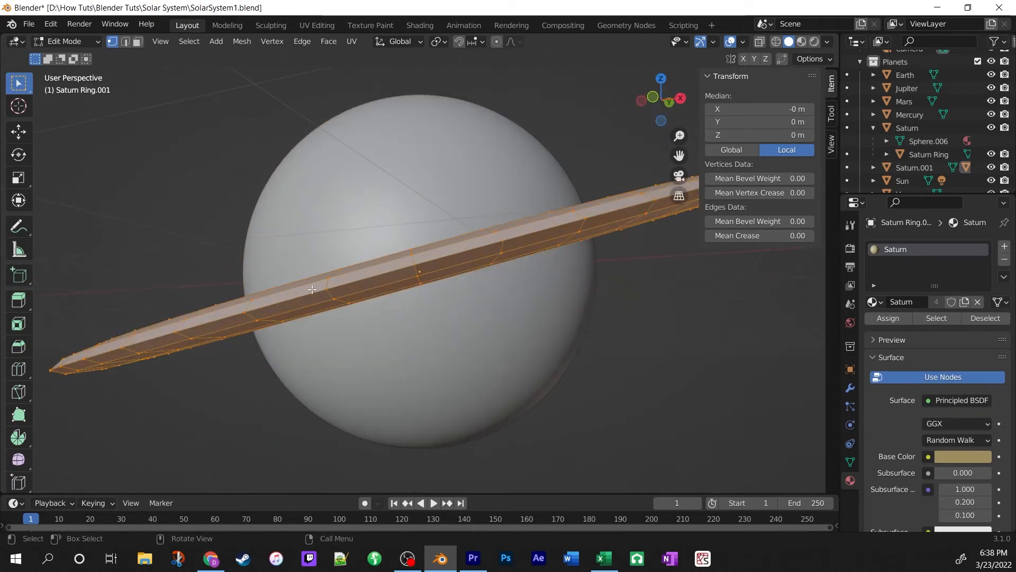
middle_drag(313, 289, 451, 381)
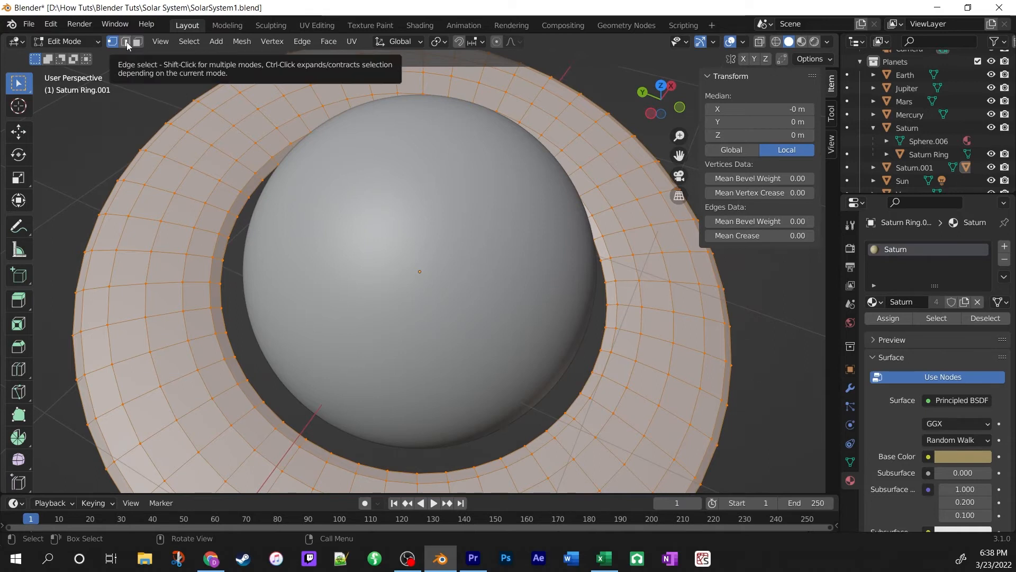
Switch to edge selection and select the whole edge loop around the ring's inner rim.
click(127, 45)
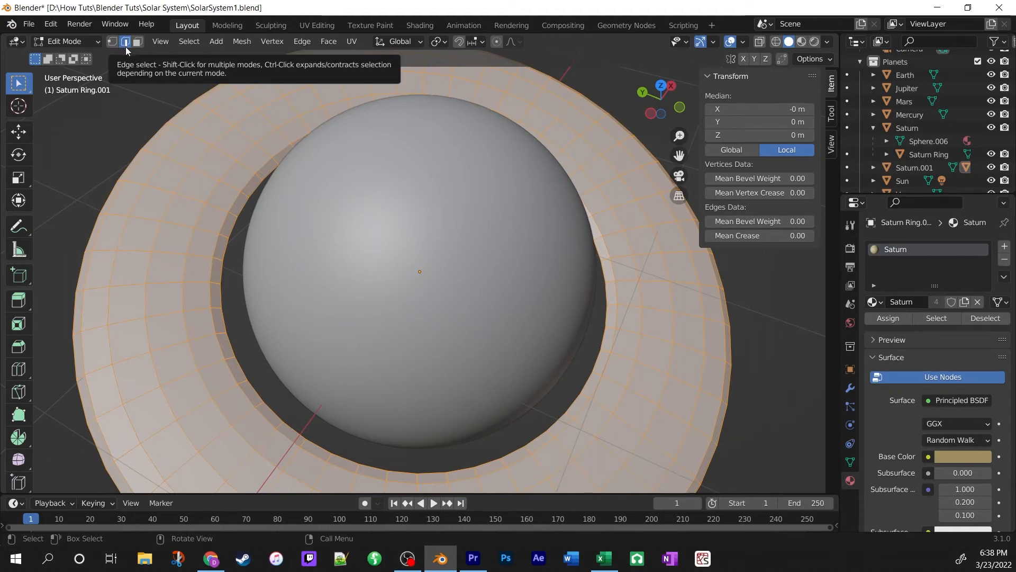
middle_drag(296, 204, 281, 176)
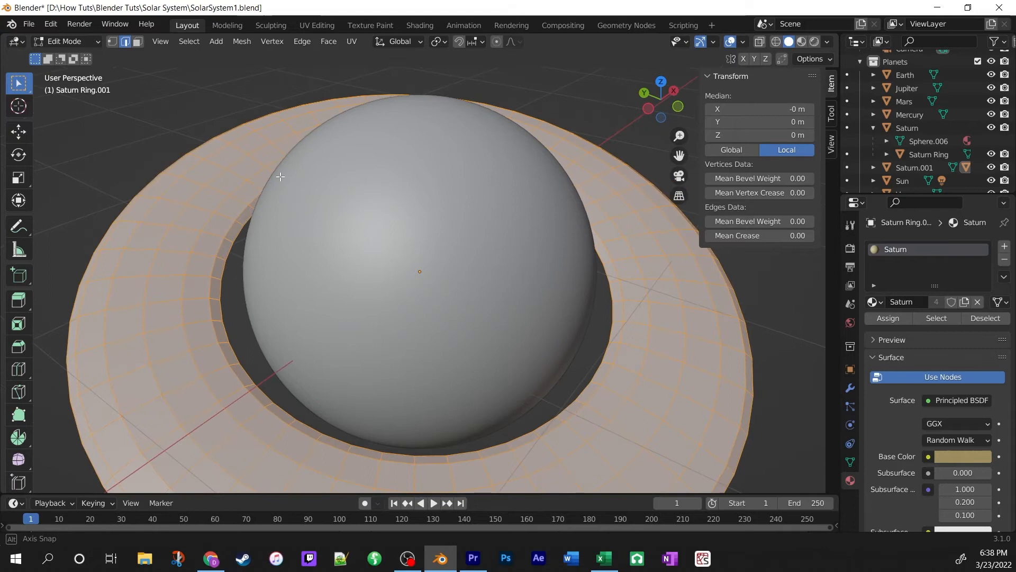
click(228, 251)
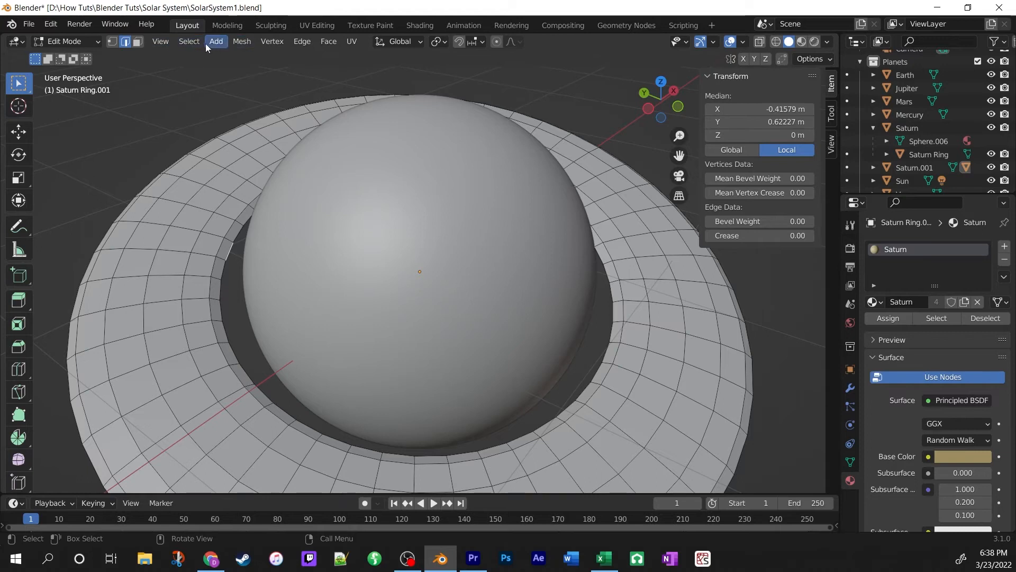
click(189, 41)
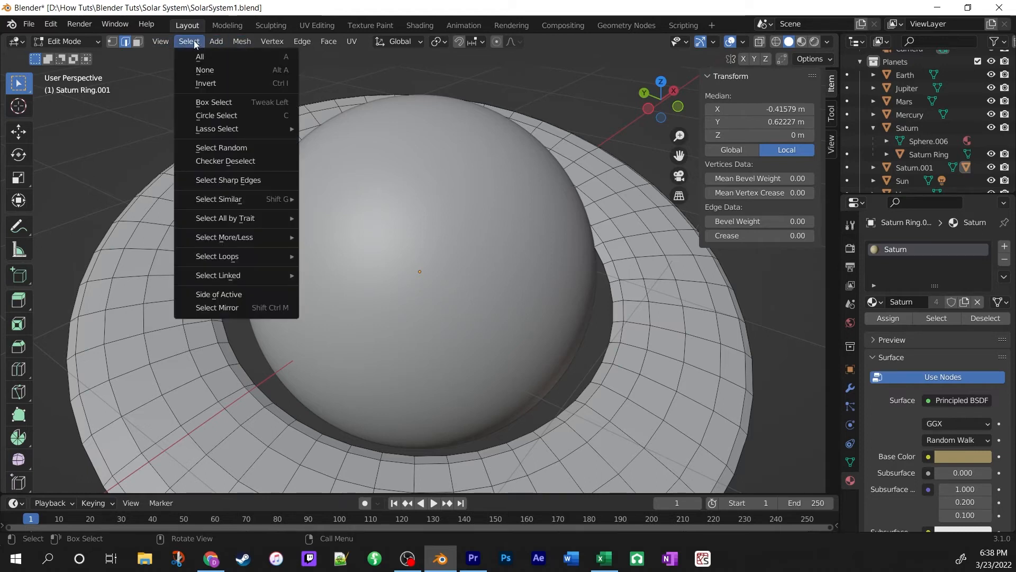
mouse_move(259, 256)
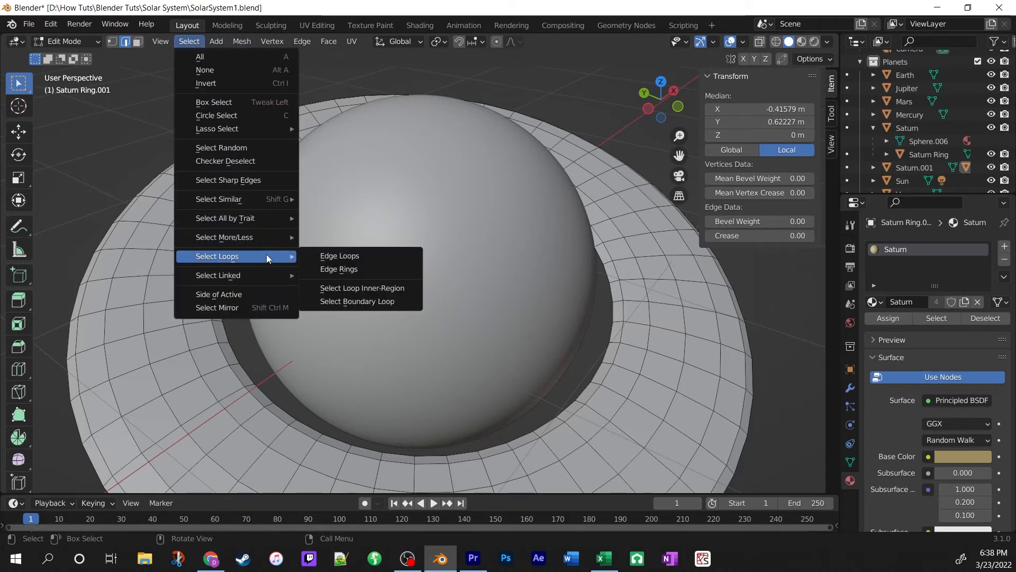
click(333, 256)
scroll(333, 256, down, 4)
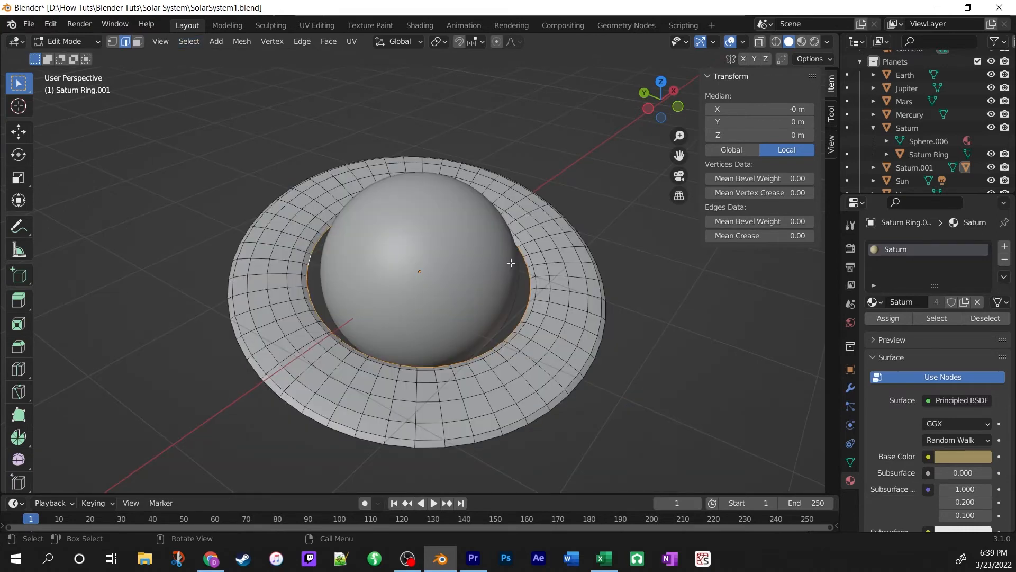
Enable proportional editing limited to connected geometry.
click(509, 42)
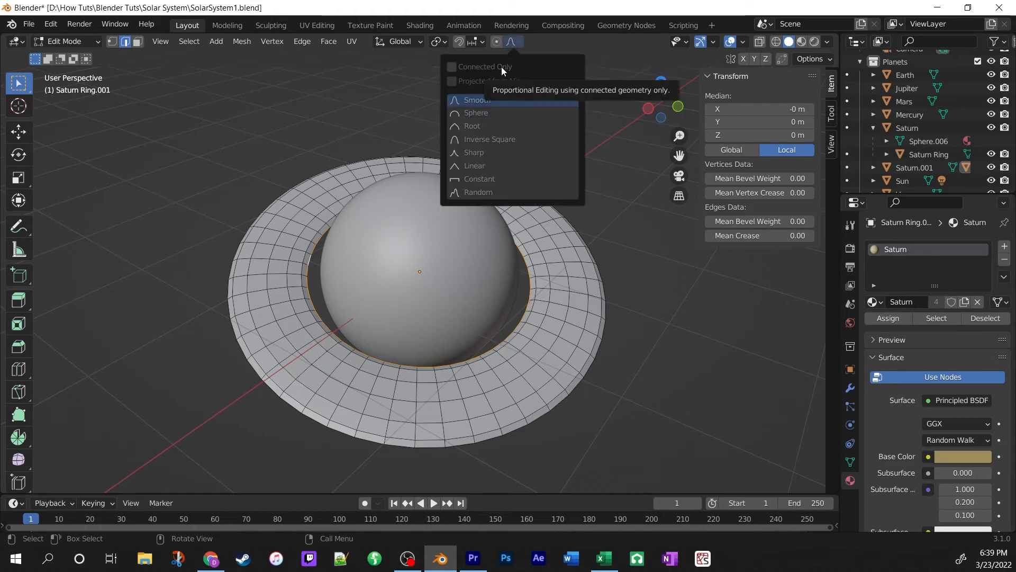
click(501, 67)
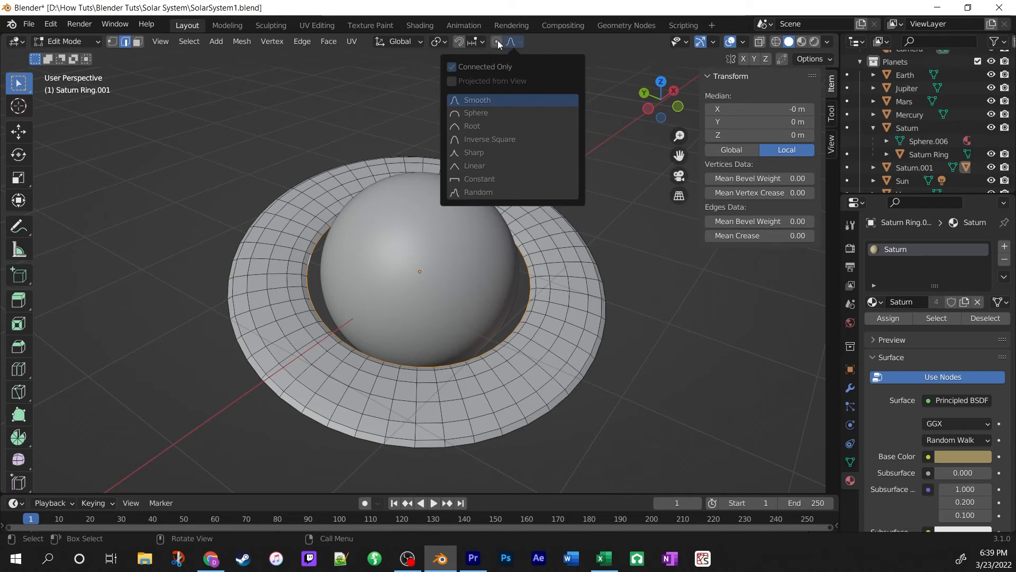
click(498, 43)
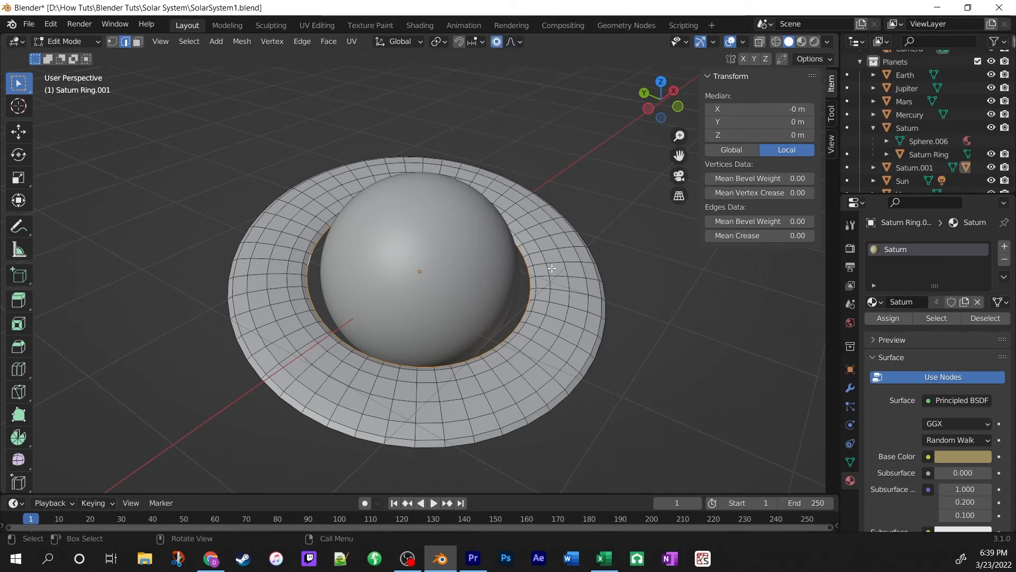
Scale the inner edge loop outward by about 1.313 with smooth falloff and a proportional size of about 0.621, and return to Object Mode.
key(s)
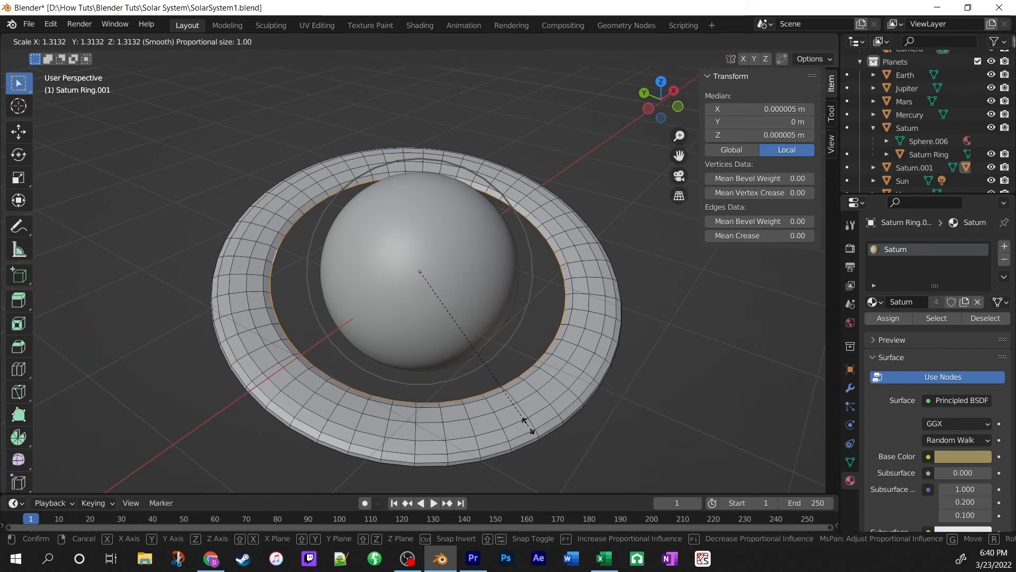
scroll(528, 425, down, 7)
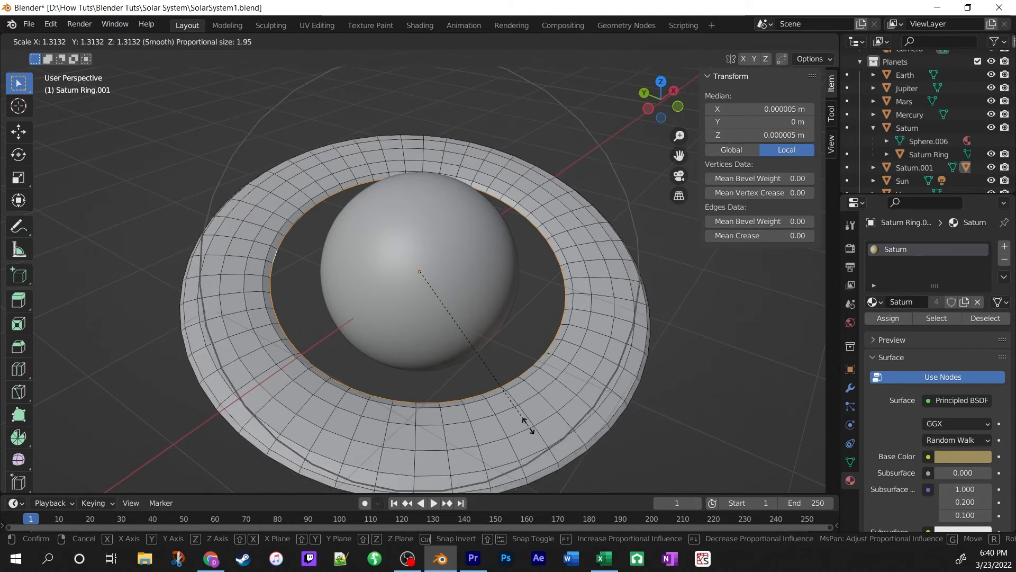
scroll(527, 425, up, 8)
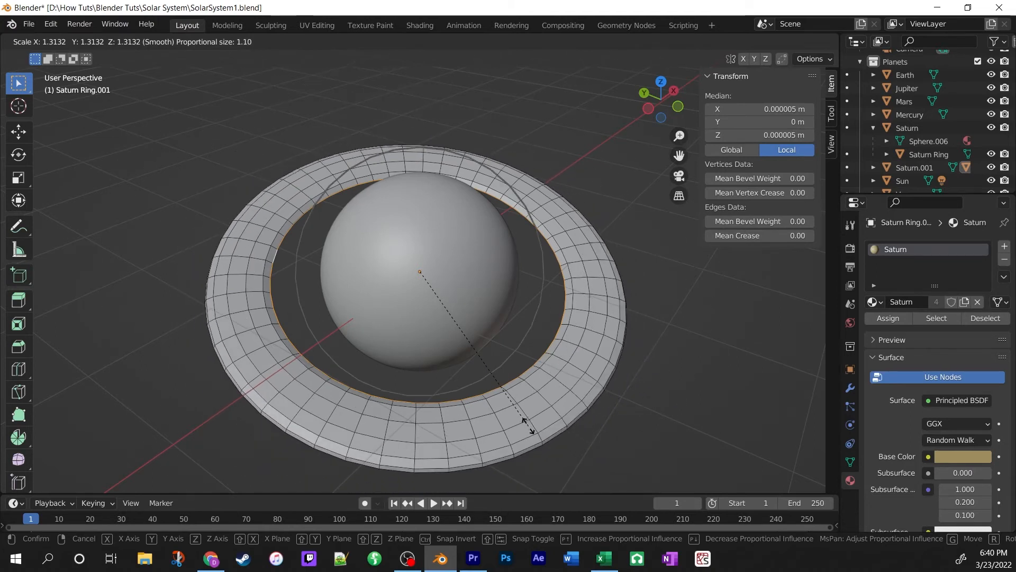
scroll(527, 425, up, 3)
scroll(527, 425, up, 2)
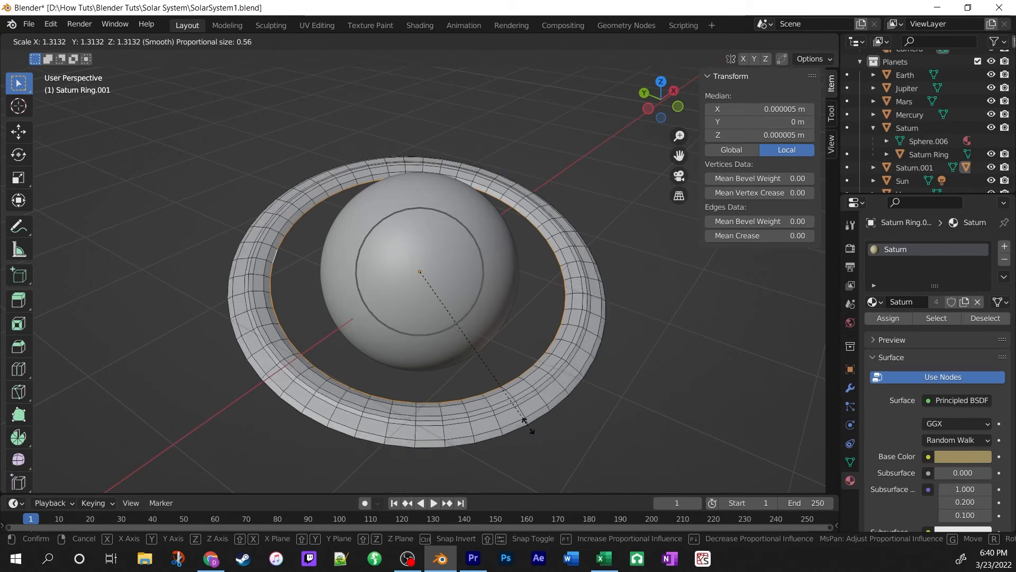
scroll(528, 425, down, 1)
click(526, 421)
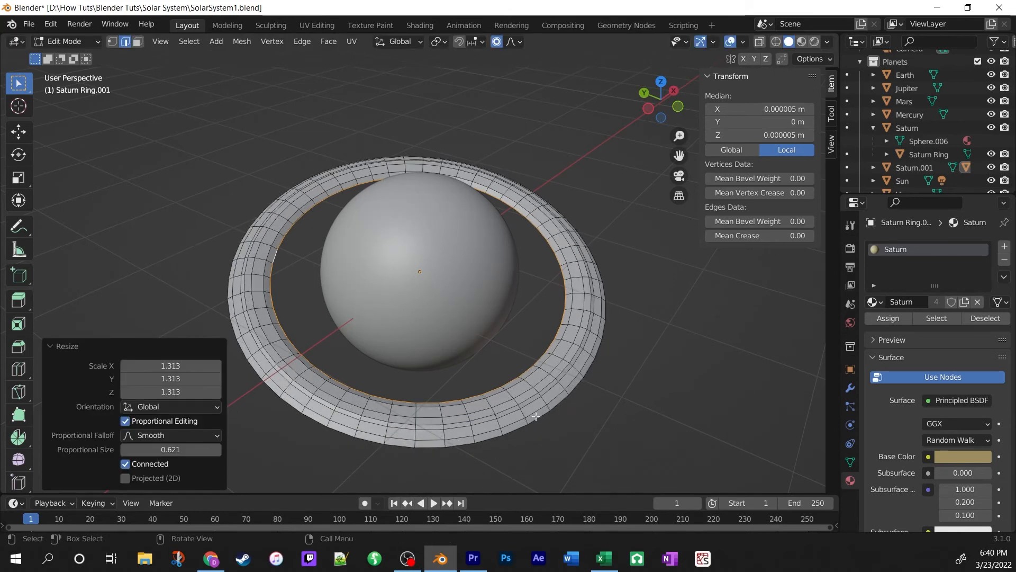
mouse_move(532, 396)
middle_down()
mouse_move(525, 320)
mouse_move(568, 323)
mouse_move(598, 285)
mouse_move(601, 243)
mouse_move(529, 404)
middle_up()
scroll(525, 320, up, 4)
scroll(601, 243, down, 3)
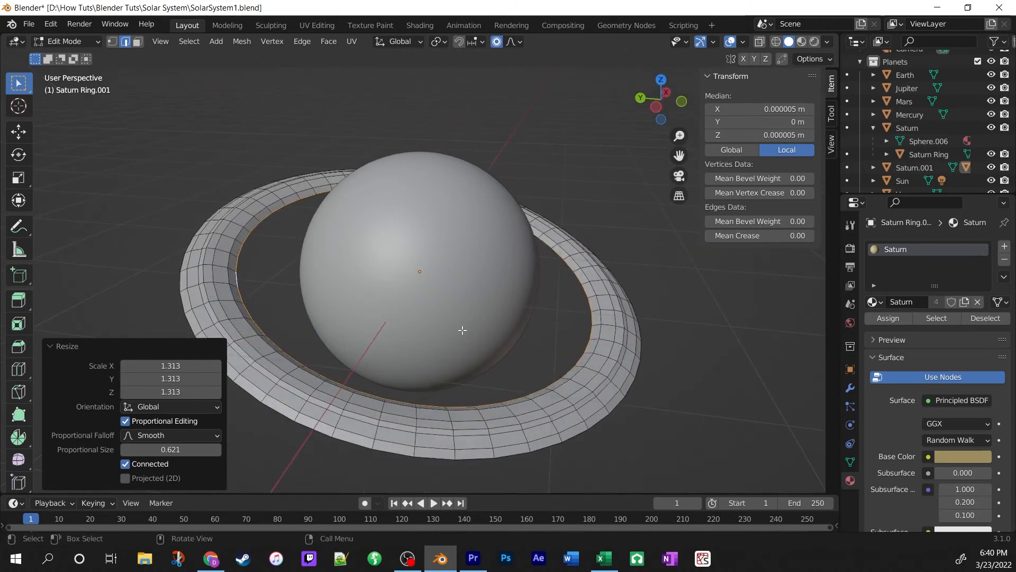
key(Tab)
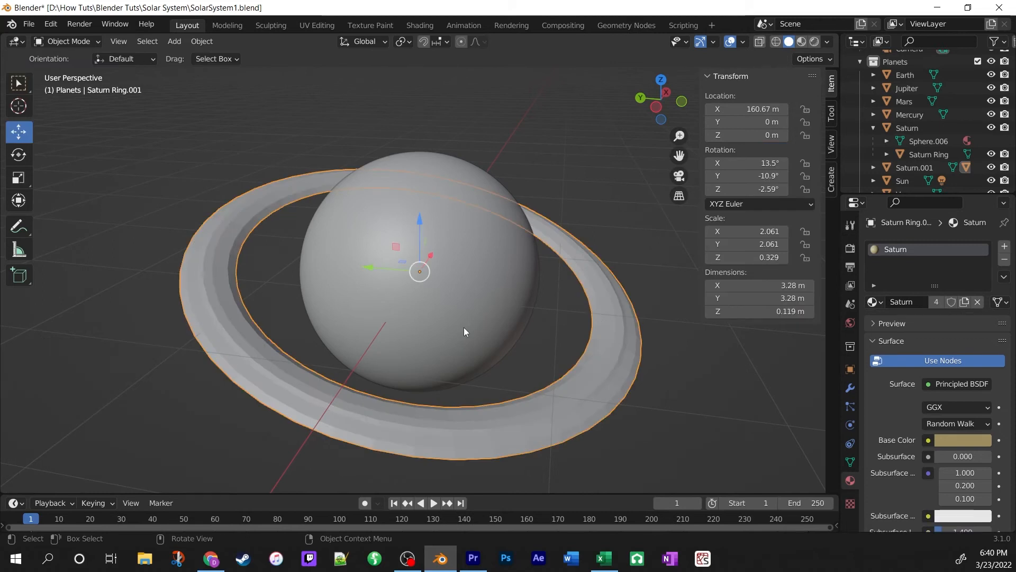
Shrink the ring uniformly to a scale of about 1.402, 2.24 m across, and flatten it along its local Z axis by about 0.548.
key(s)
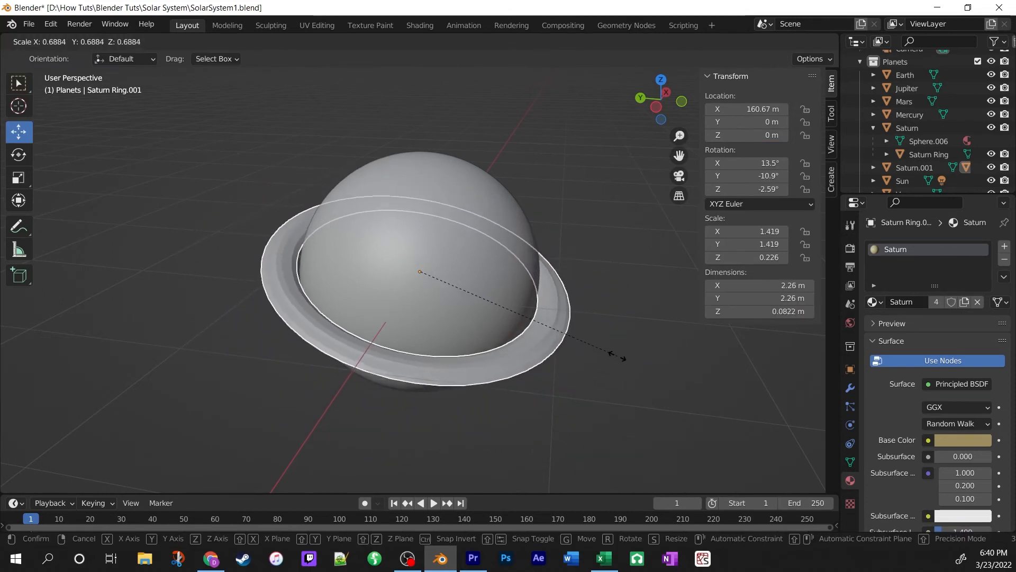
click(622, 358)
middle_drag(638, 354, 471, 352)
key(s)
click(637, 426)
scroll(484, 257, down, 3)
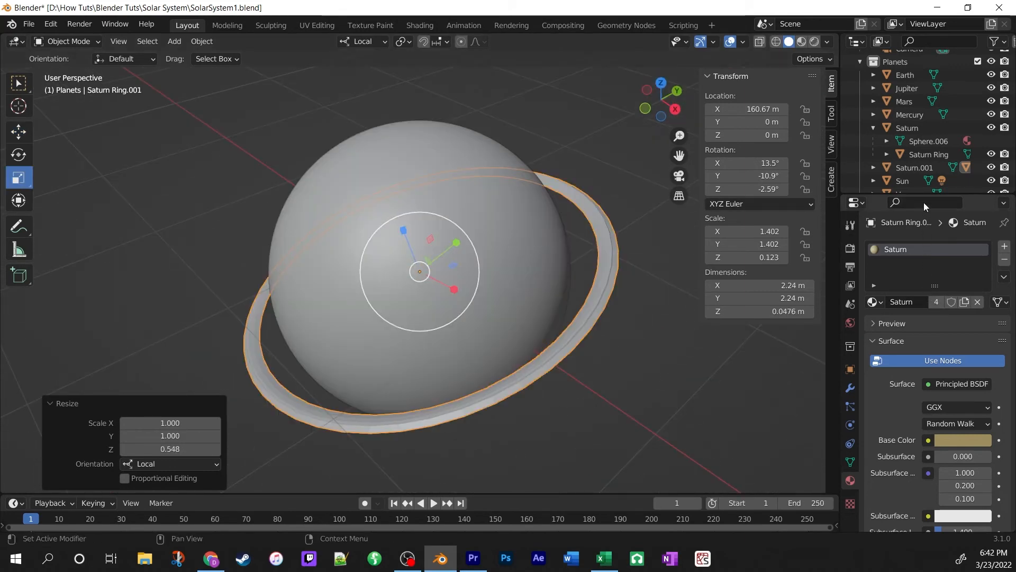
Make the ring's Saturn material a separate single-user copy and name it Uranus.
click(938, 303)
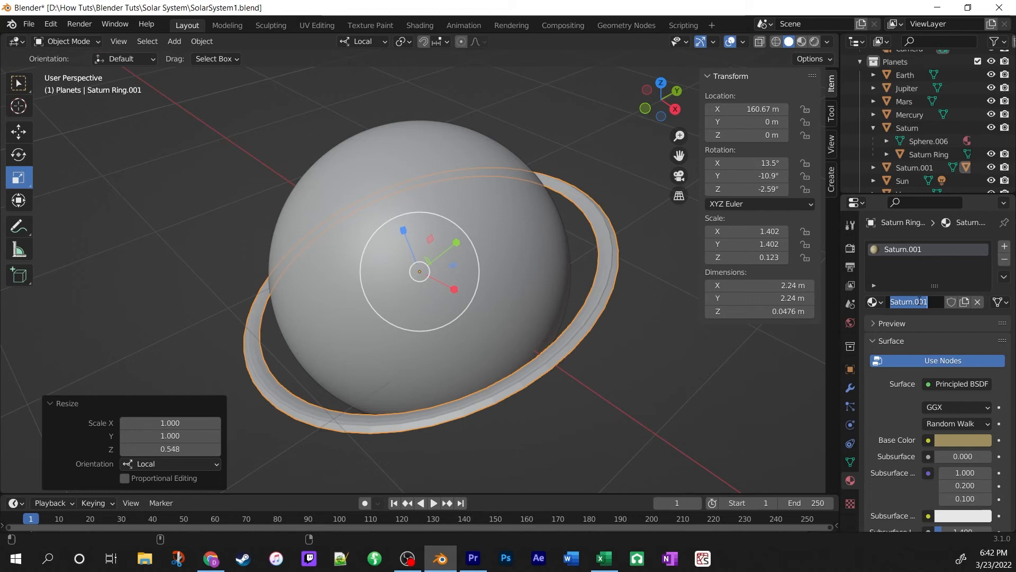
text(Uranus)
key(Return)
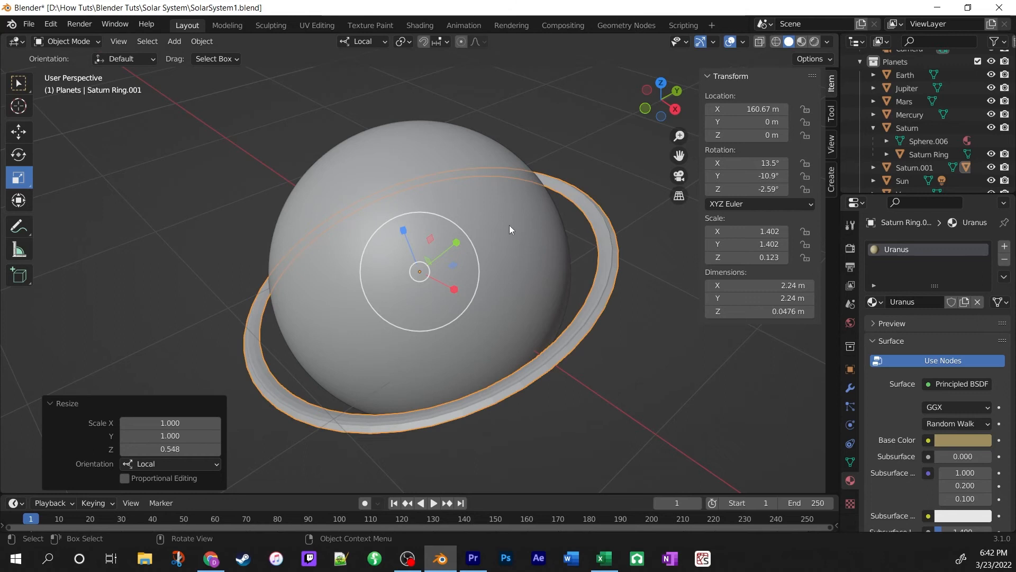
Assign the Uranus material to the duplicated planet inside the thin ring.
click(534, 229)
click(873, 301)
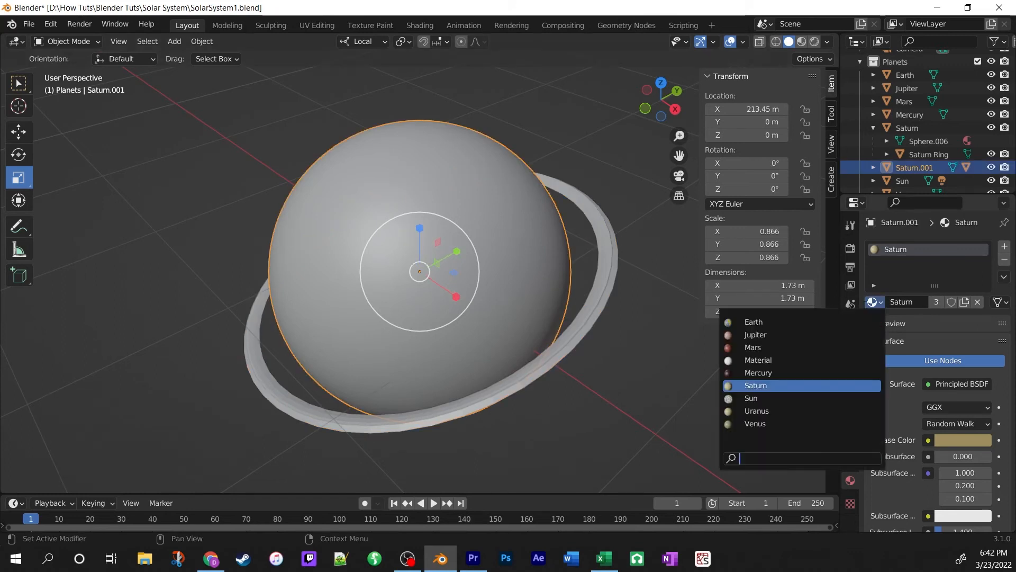
click(812, 411)
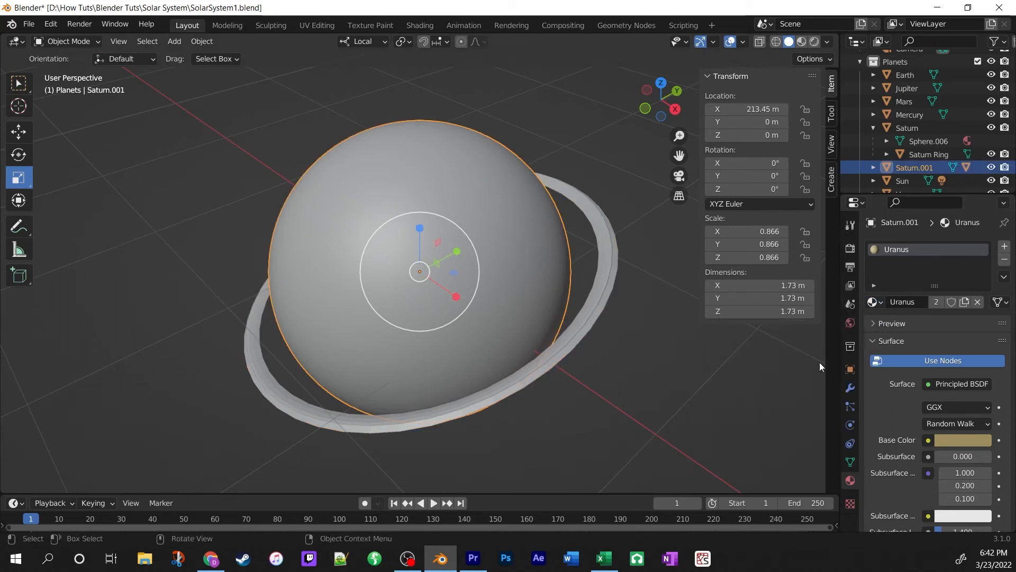
Rename the planet object inside the thin ring, Saturn.001, as Uranus.
double_click(913, 168)
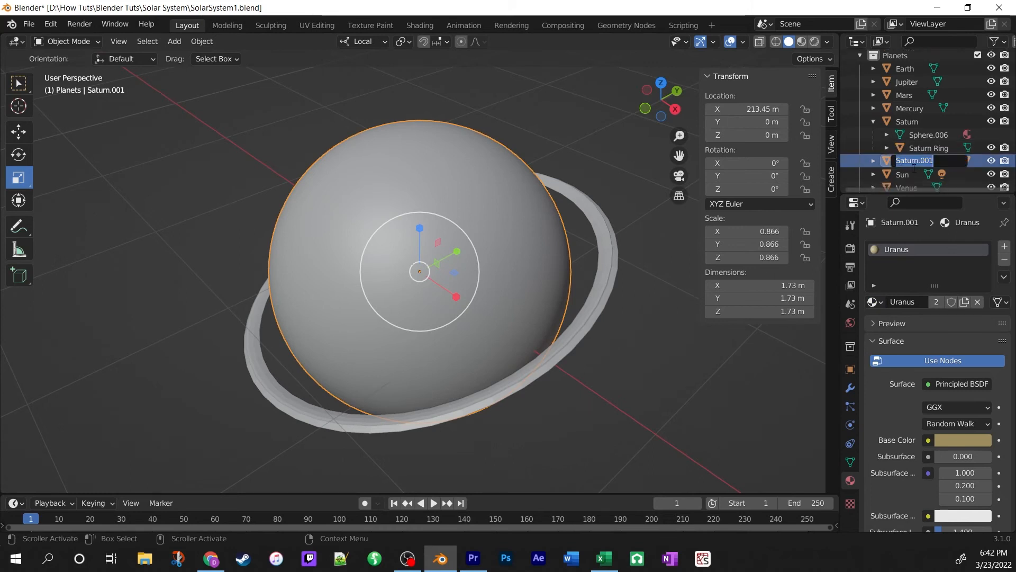
text(Ur)
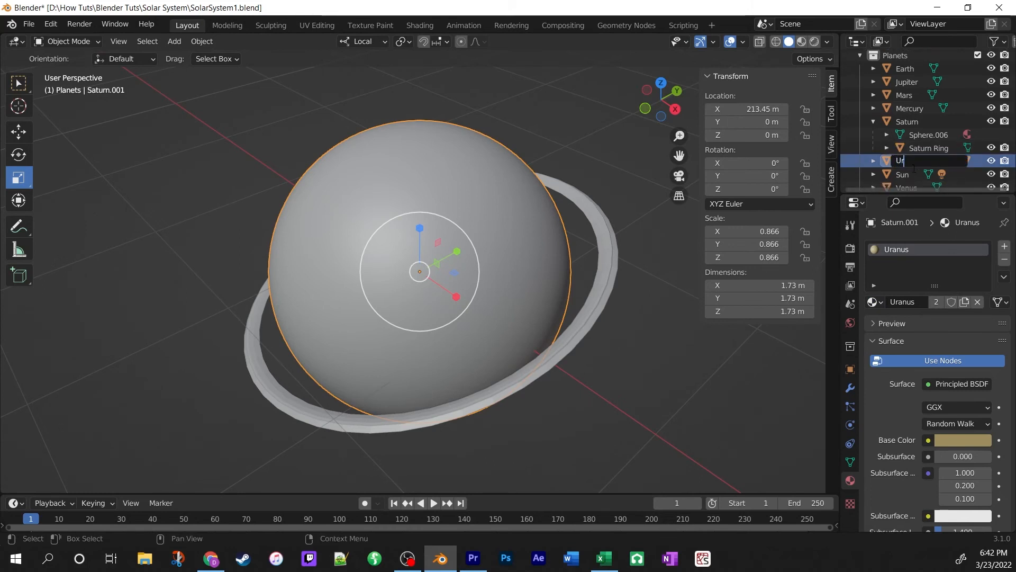
text(anus)
key(Return)
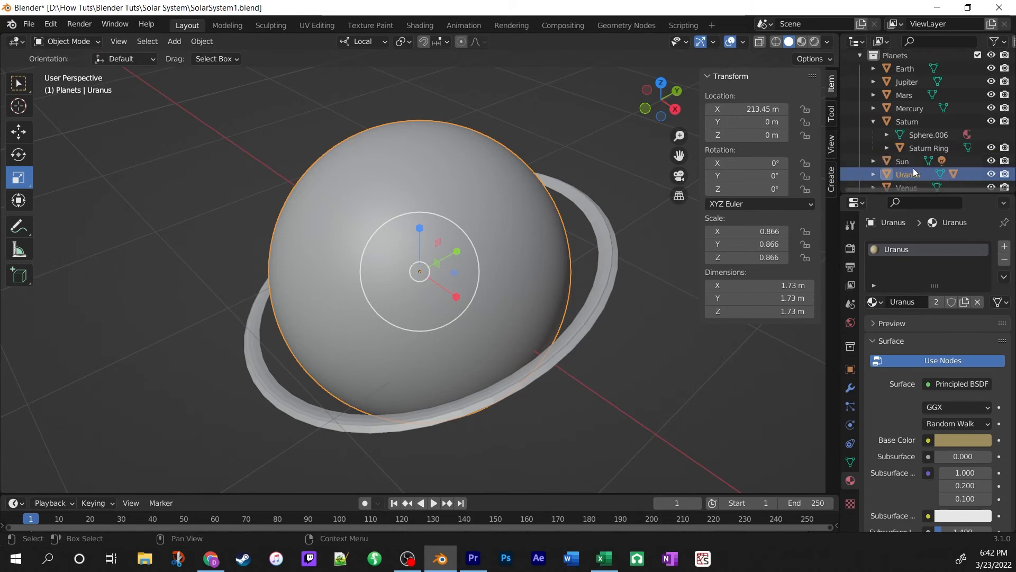
Rename Uranus's child ring object, Saturn Ring.001, as Uranus Ring.
click(874, 173)
scroll(901, 134, down, 2)
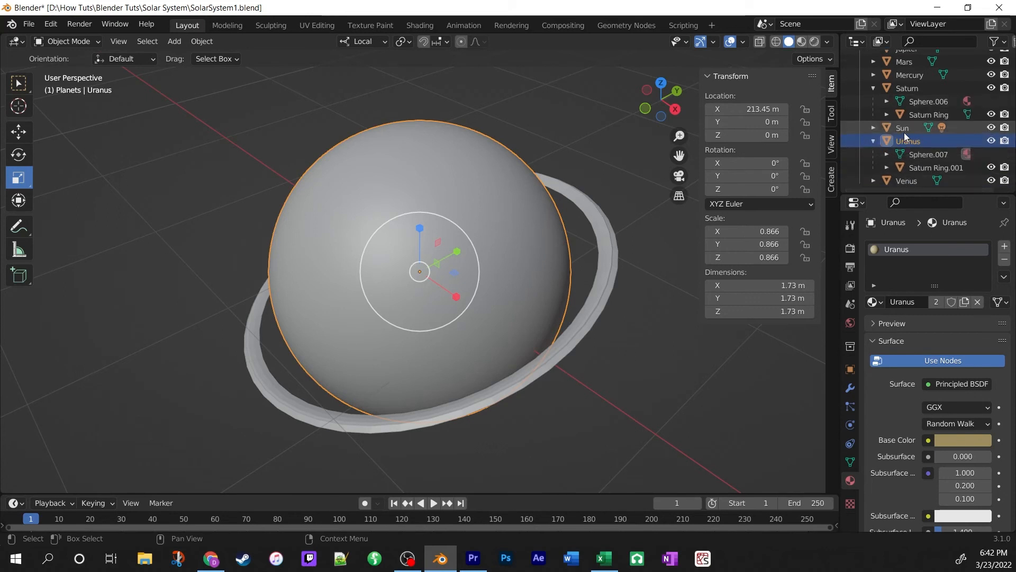
double_click(926, 167)
text(Ura)
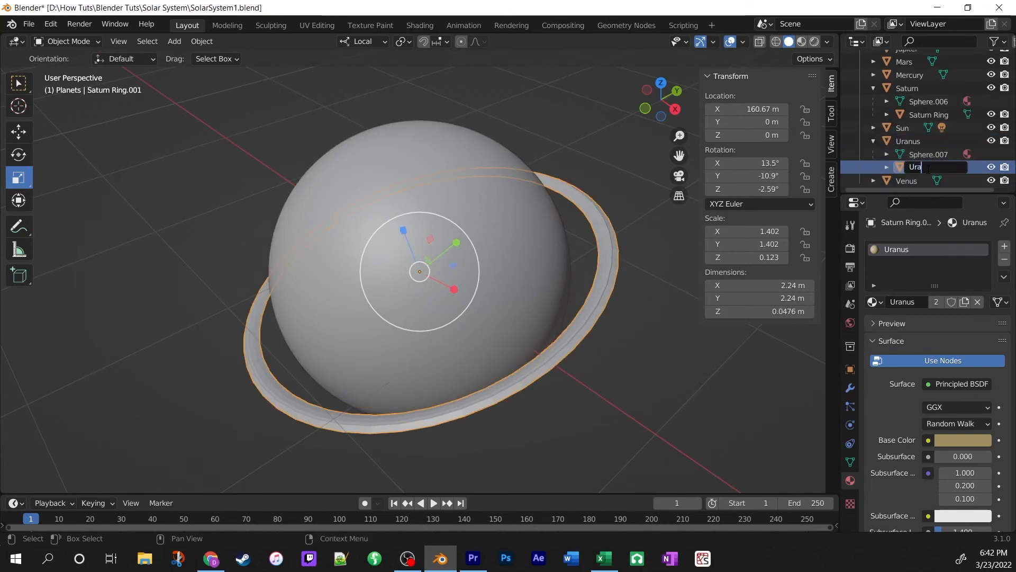
text(nus)
key(Return)
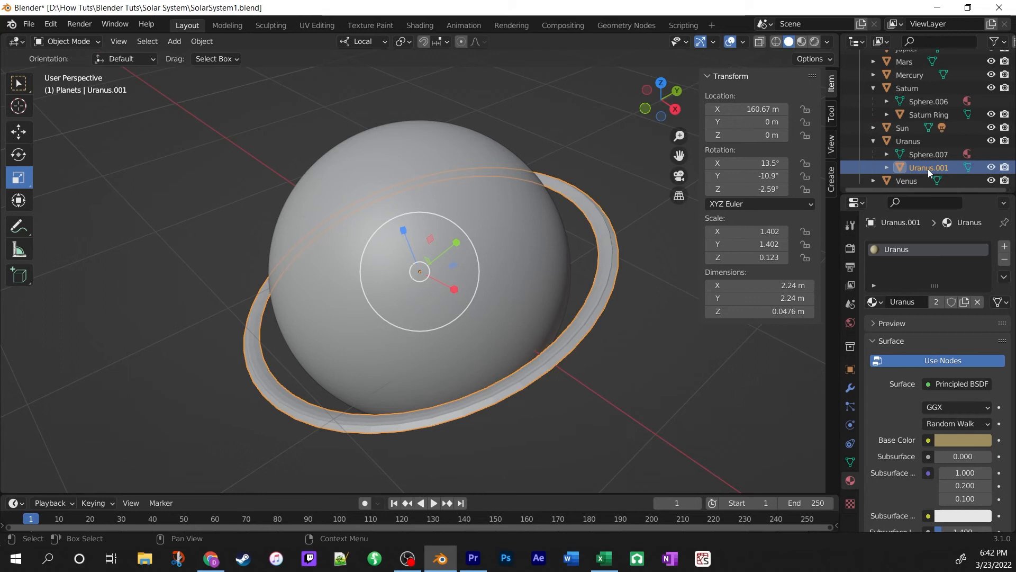
double_click(931, 169)
drag(949, 167, 934, 167)
text(Ring)
key(Return)
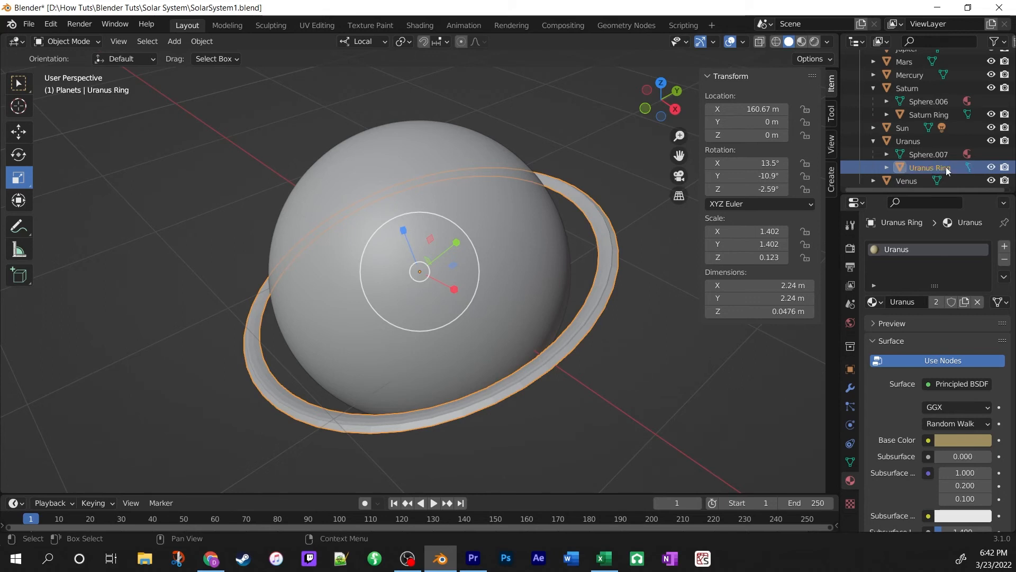
Set the Uranus material's base color to blue with hue 0.597, saturation 0.974 and value 0.343, and switch the viewport to rendered shading.
click(964, 443)
click(938, 270)
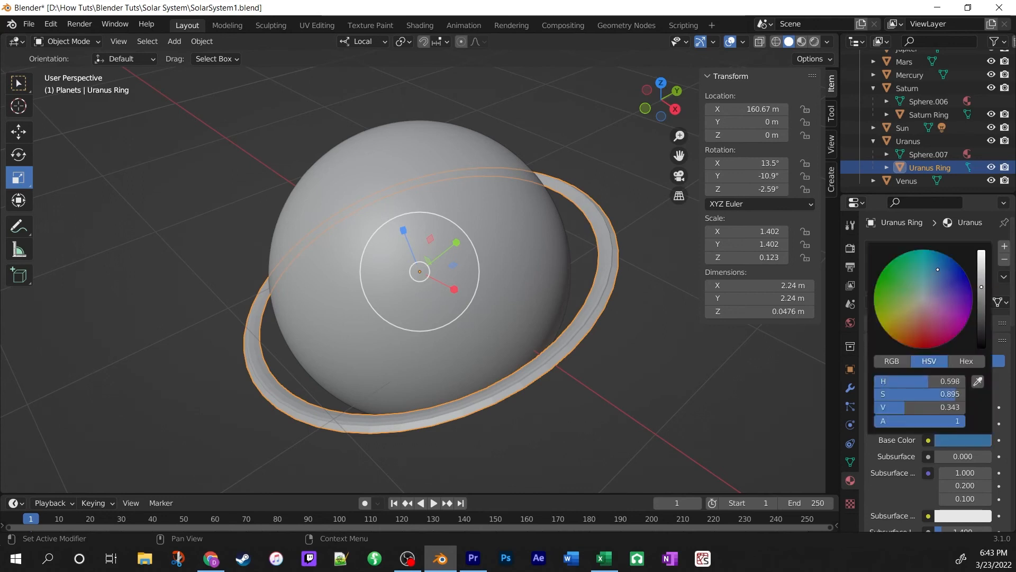
drag(938, 270, 939, 259)
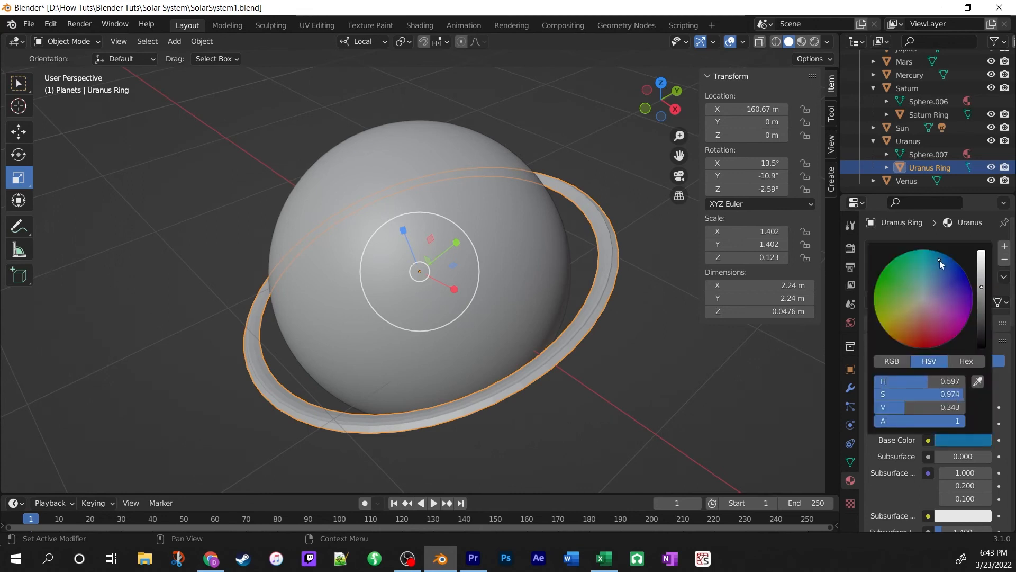
click(814, 41)
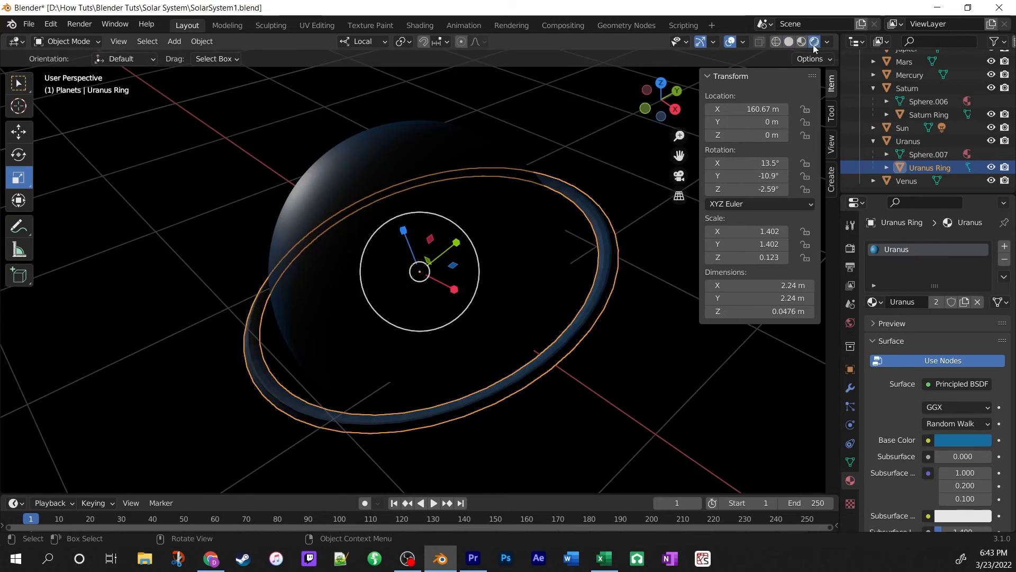
middle_drag(296, 317, 423, 363)
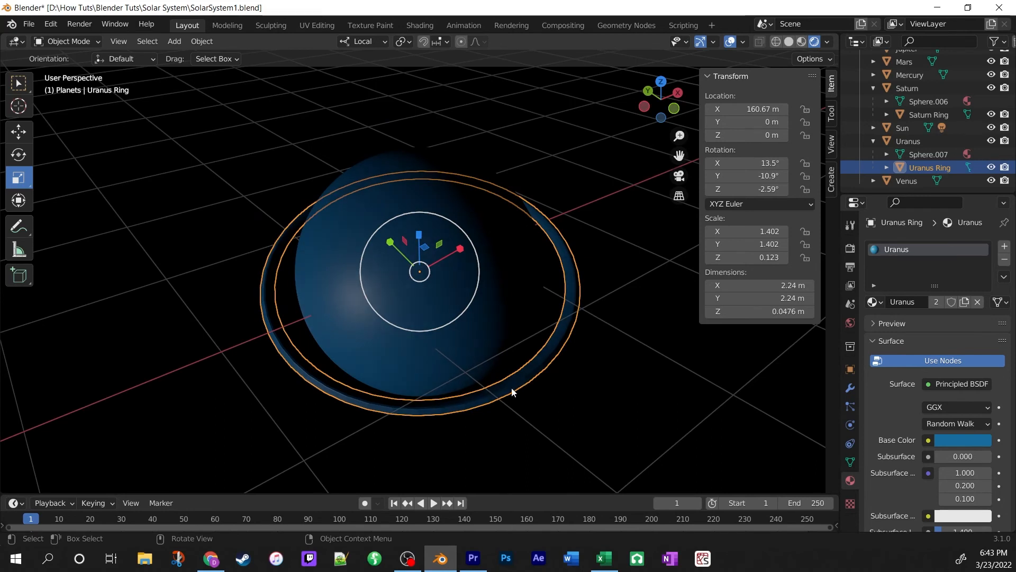
Make the ring's Uranus material a separate single-user copy and name it Uranus Ring.
click(937, 303)
double_click(936, 302)
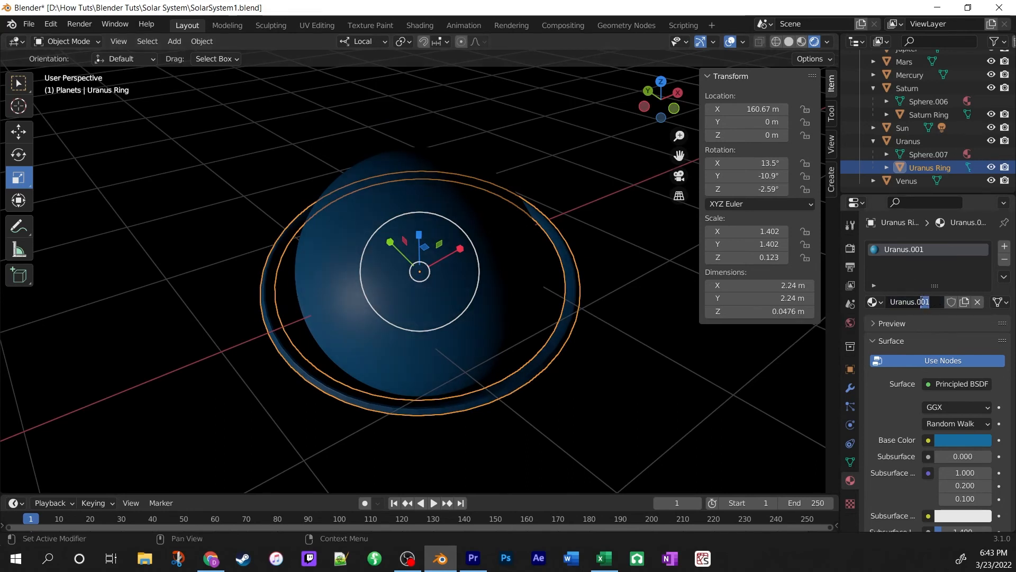
drag(922, 301, 918, 302)
key(BackSpace)
text(Ring)
key(Return)
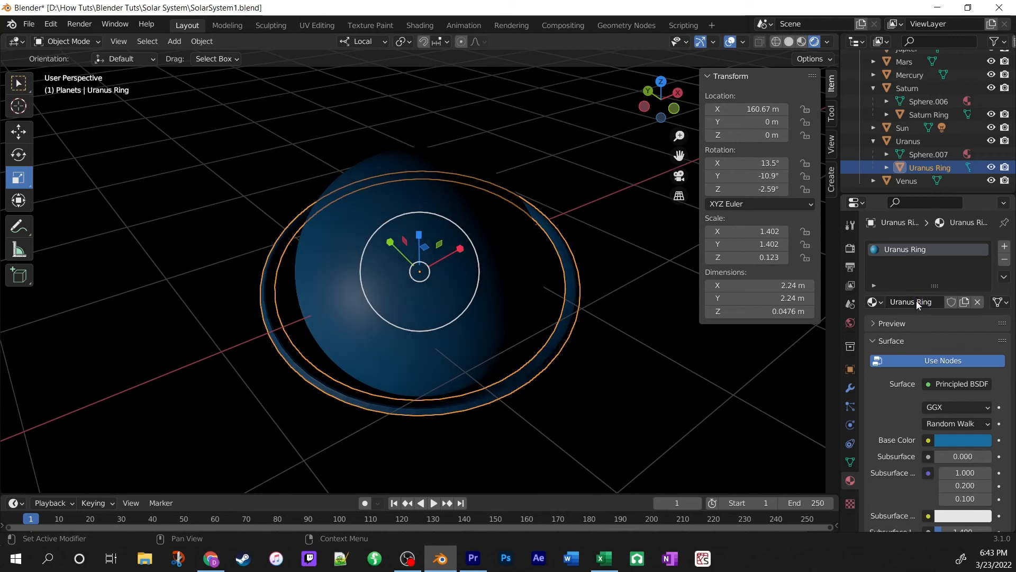
Change the Uranus Ring material's base color to white and deselect the ring.
click(963, 440)
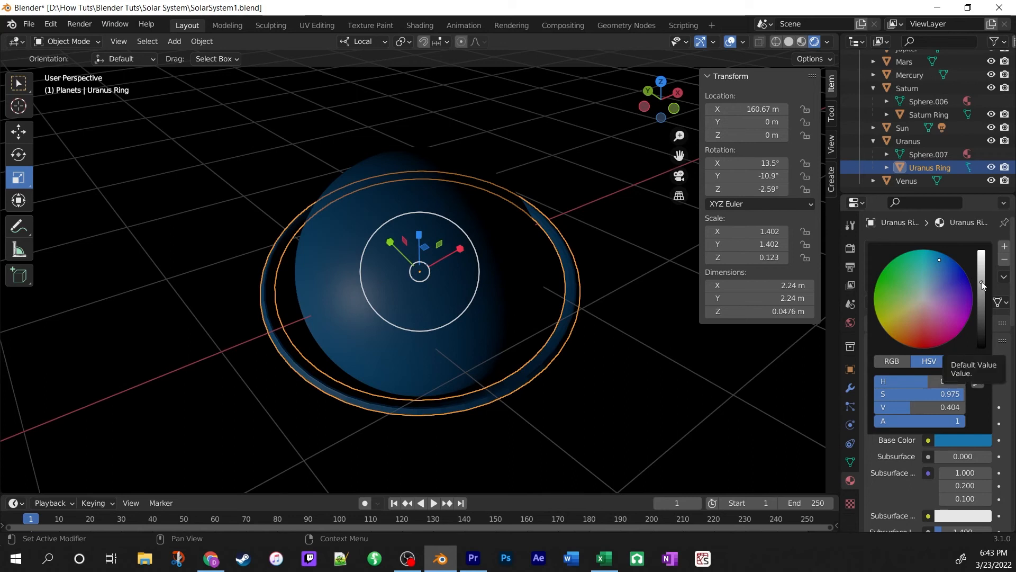
drag(983, 286, 983, 349)
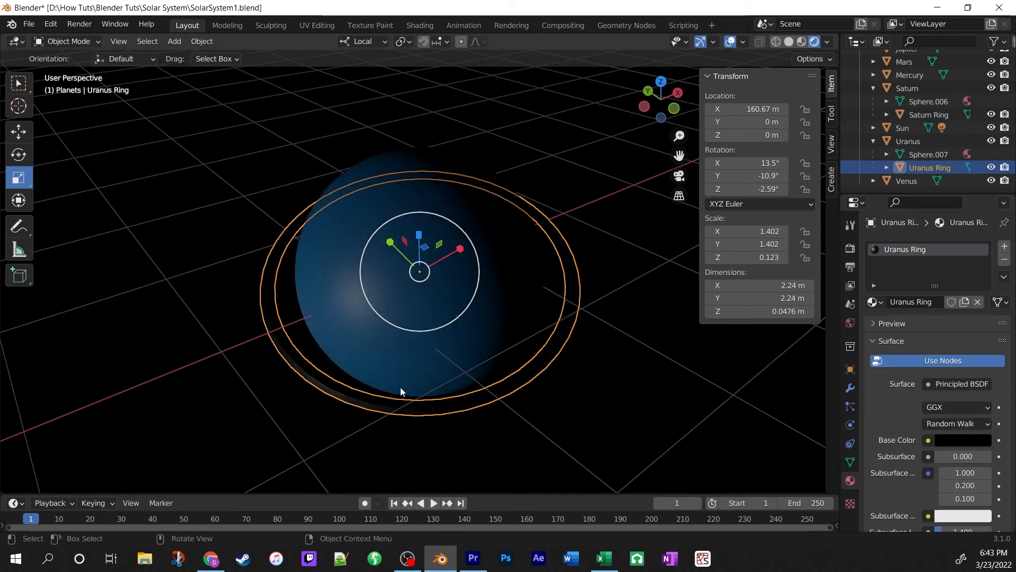
click(961, 442)
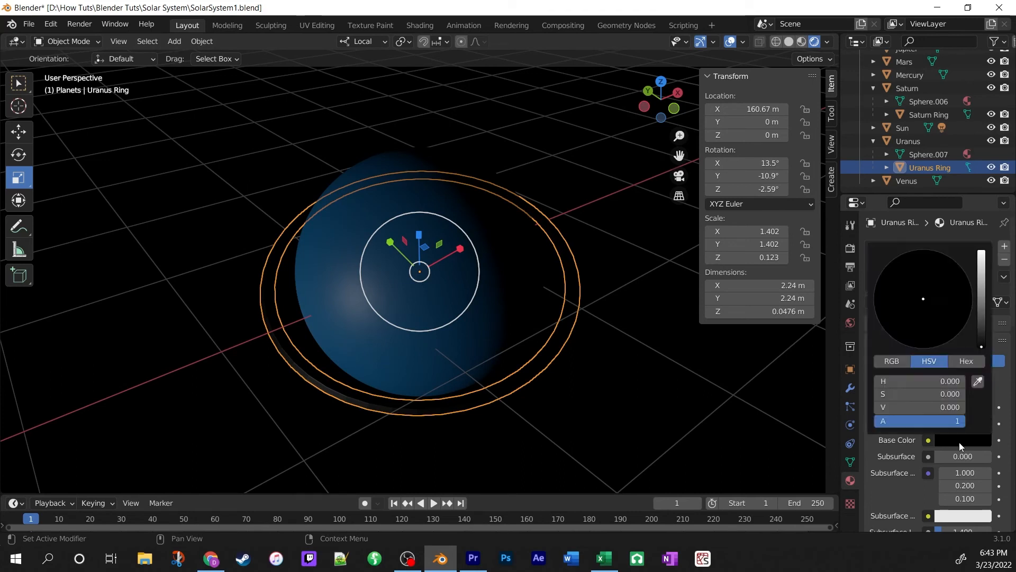
drag(983, 345, 982, 250)
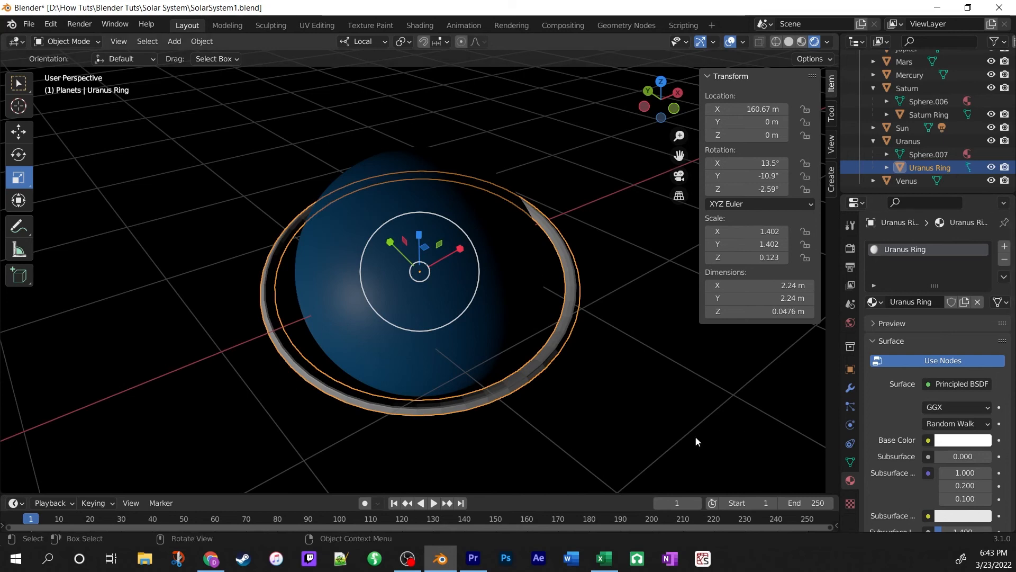
scroll(493, 425, up, 2)
middle_drag(608, 424, 627, 407)
scroll(666, 388, down, 3)
click(628, 406)
Duplicate the planet Uranus without its ring, move the copy along X to about 254.82 m, and name it Neptune.
scroll(628, 406, up, 1)
scroll(630, 381, down, 3)
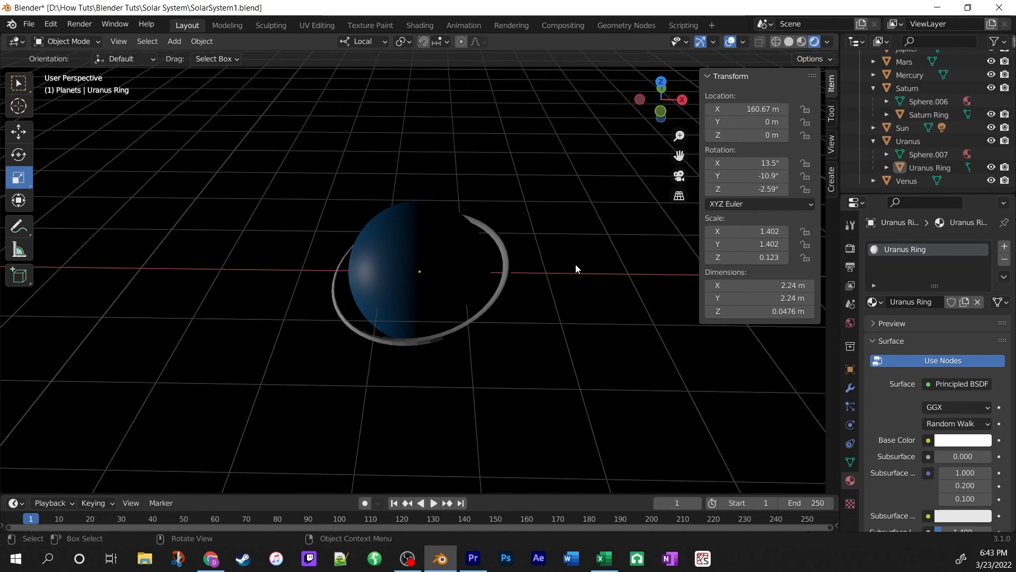
scroll(576, 268, down, 4)
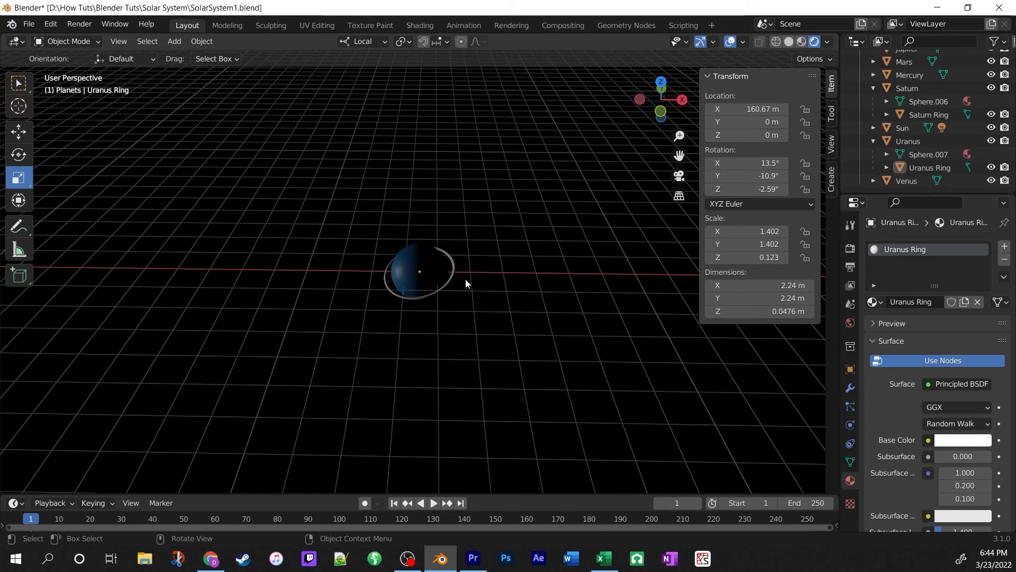
click(424, 272)
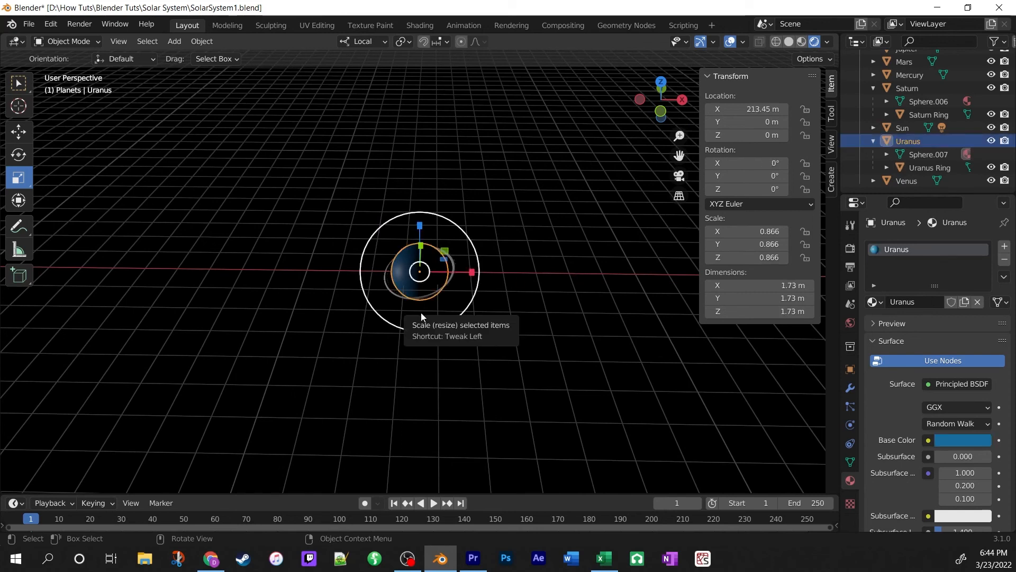
key(shift+d)
right_click(554, 221)
click(18, 132)
drag(472, 273, 686, 276)
scroll(630, 287, down, 2)
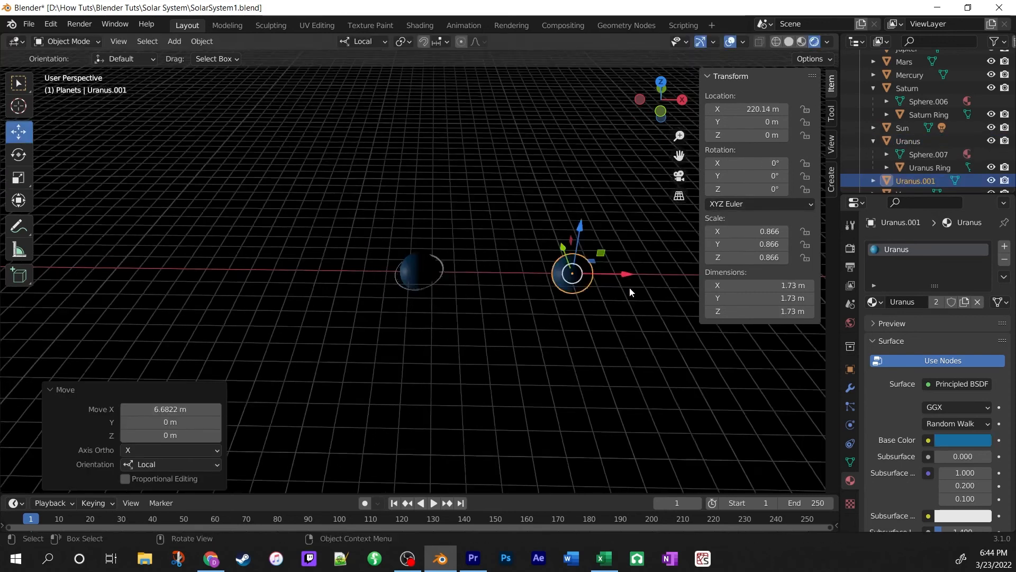
scroll(630, 292, down, 2)
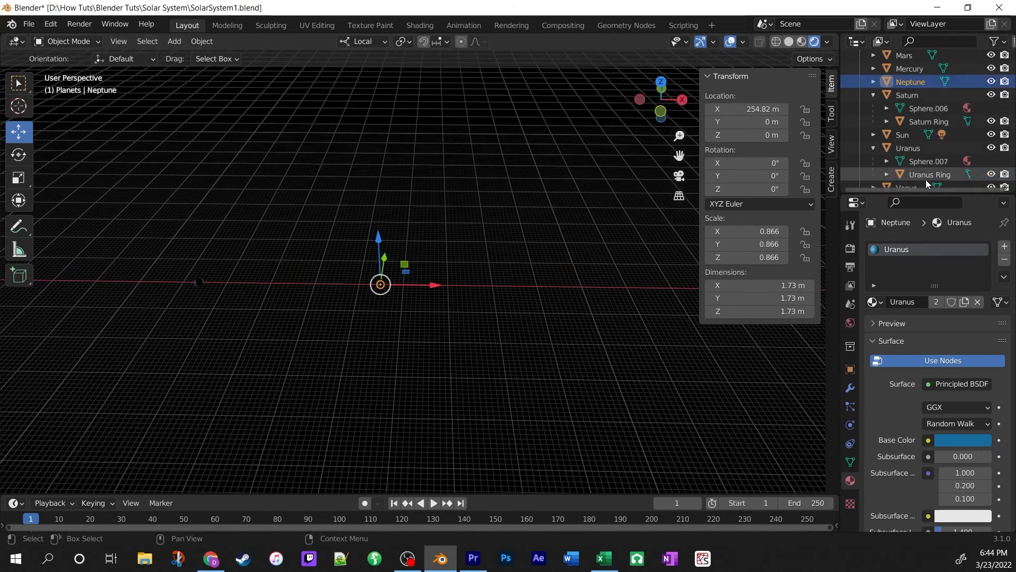
Duplicate Neptune, move the copy along X to about 290.17 m, and shrink it to a uniform scale of about 0.402.
key(shift+d)
right_click(442, 285)
drag(442, 285, 599, 287)
key(s)
click(643, 352)
key(s)
click(756, 357)
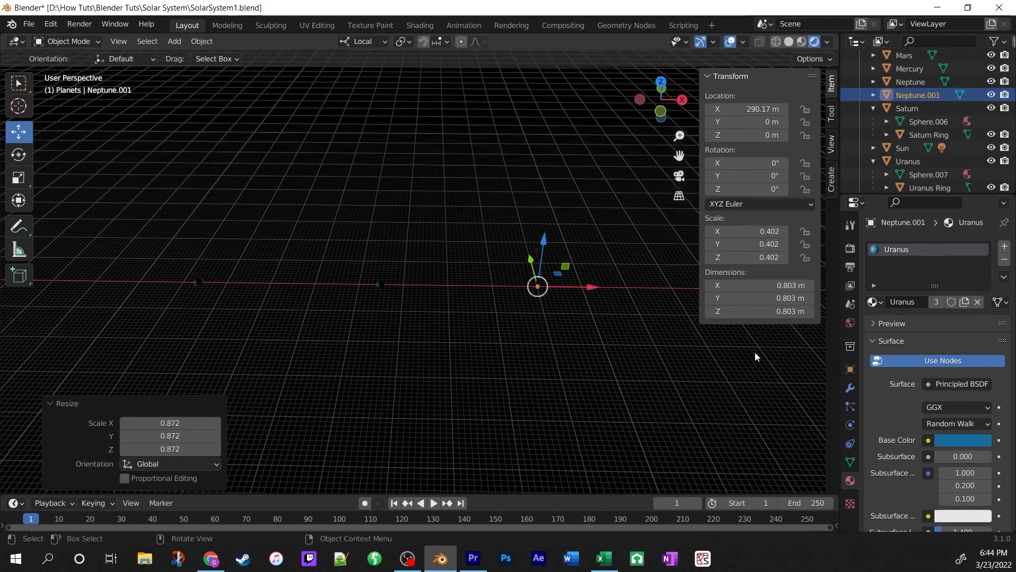
Rename the small outermost planet as Pluto and give it a single-user material copy, also named Pluto.
scroll(917, 115, up, 1)
double_click(917, 114)
text(Pluto)
key(Return)
click(936, 302)
click(912, 301)
text(Pluto)
key(Return)
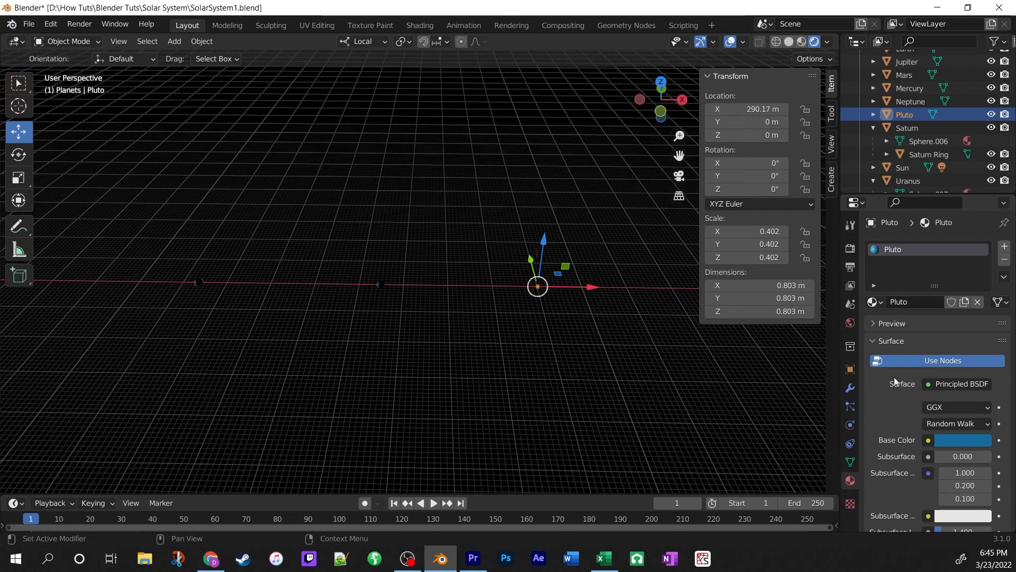
Set the Pluto material's base color to a very pale blue near full brightness.
click(962, 440)
click(981, 254)
drag(935, 295, 928, 290)
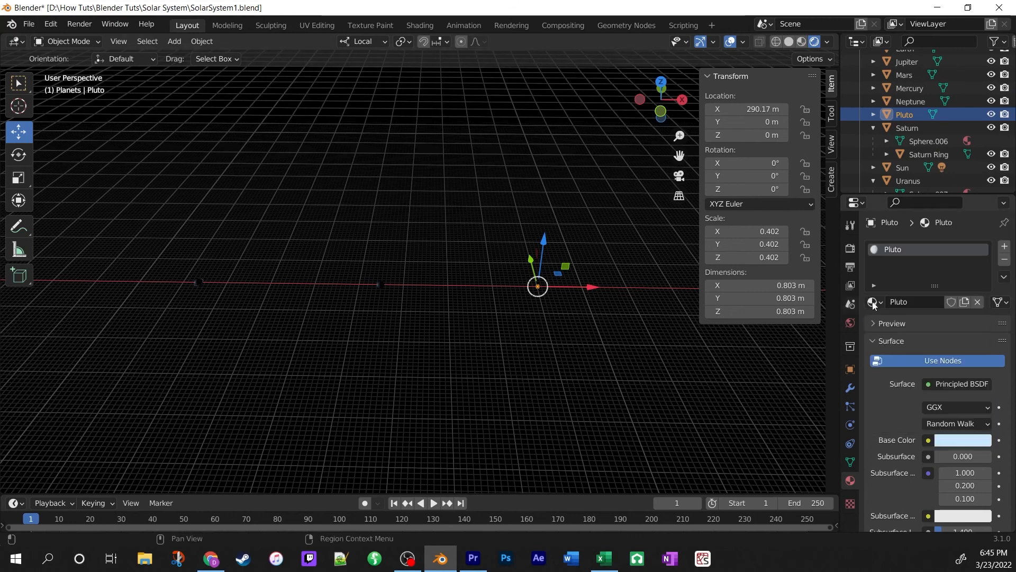
scroll(921, 138, down, 3)
click(930, 167)
click(963, 440)
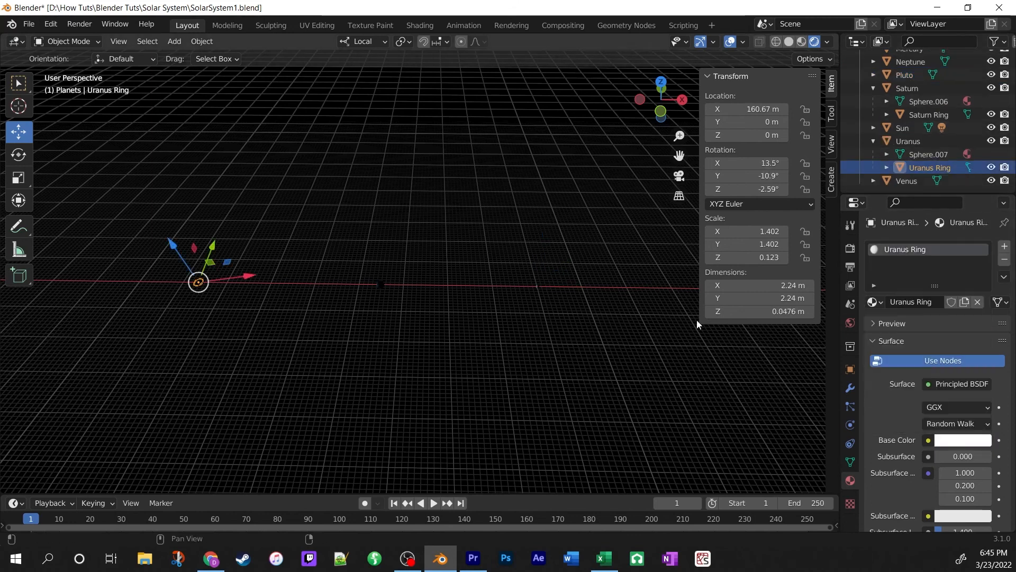
click(408, 340)
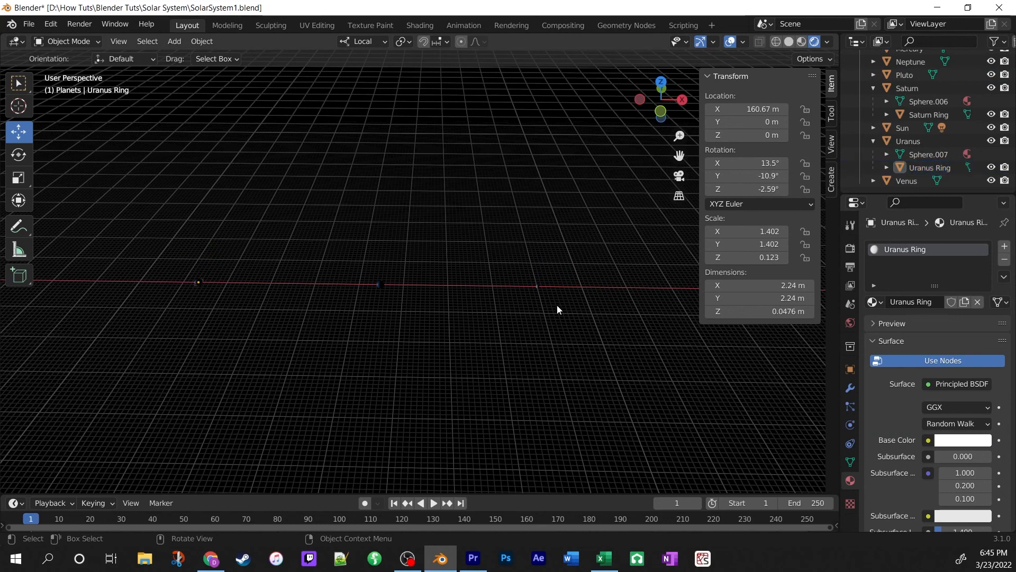
Collapse the Saturn and Uranus hierarchies in the outliner so that only the planets are listed.
middle_drag(427, 344, 471, 384)
click(876, 88)
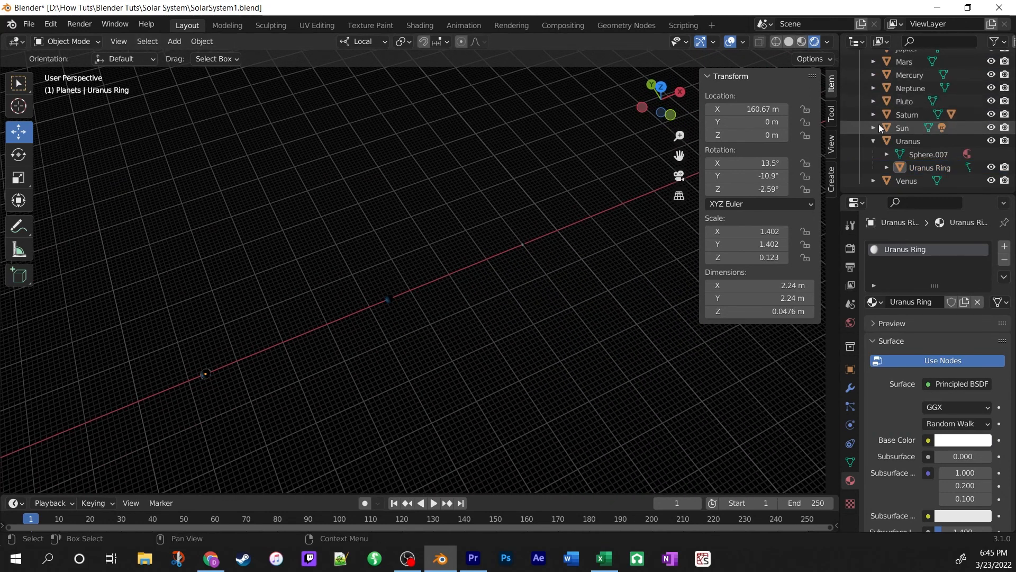
click(873, 141)
scroll(872, 172, up, 3)
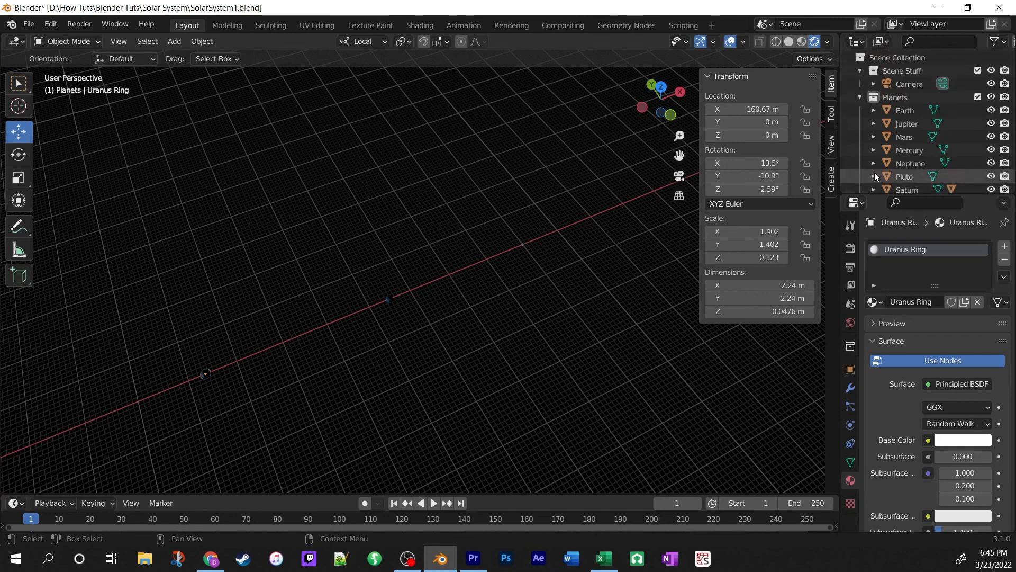
scroll(921, 171, down, 4)
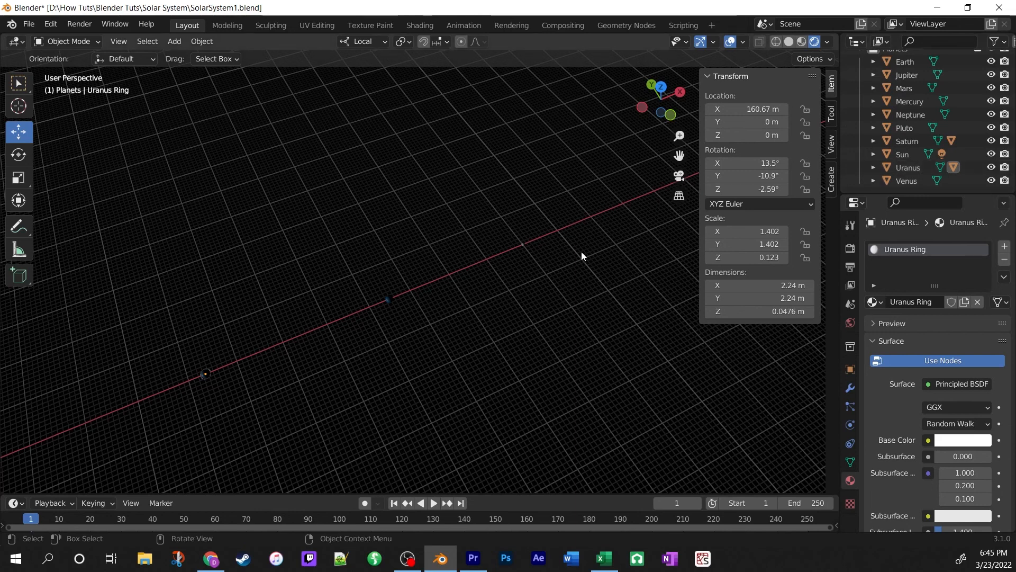
Examine the whole solar system from far away, checking how the viewport clips distant objects.
scroll(581, 251, down, 6)
middle_drag(479, 227, 439, 225)
scroll(440, 225, down, 4)
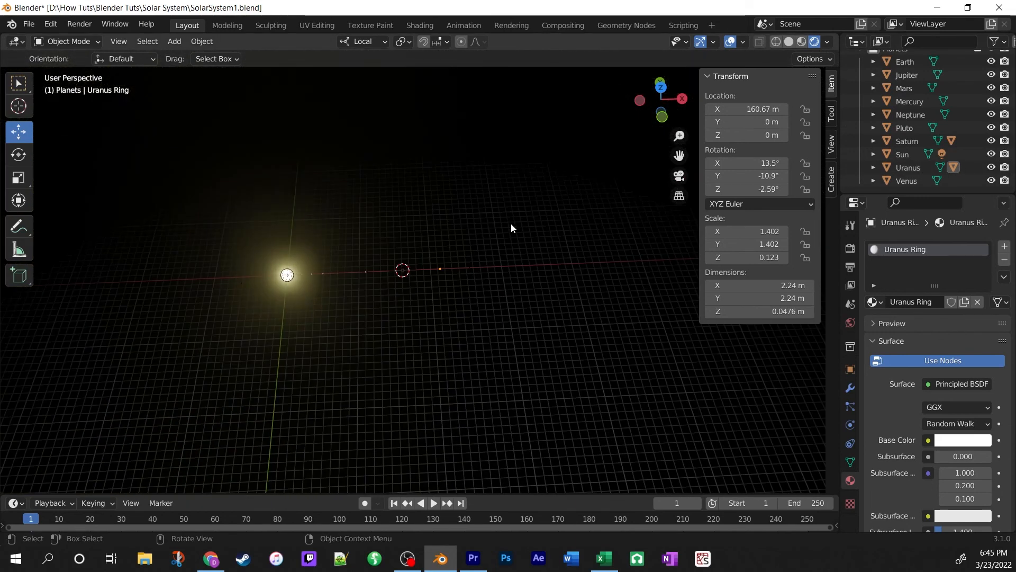
scroll(512, 226, down, 3)
scroll(513, 226, up, 2)
scroll(512, 226, down, 2)
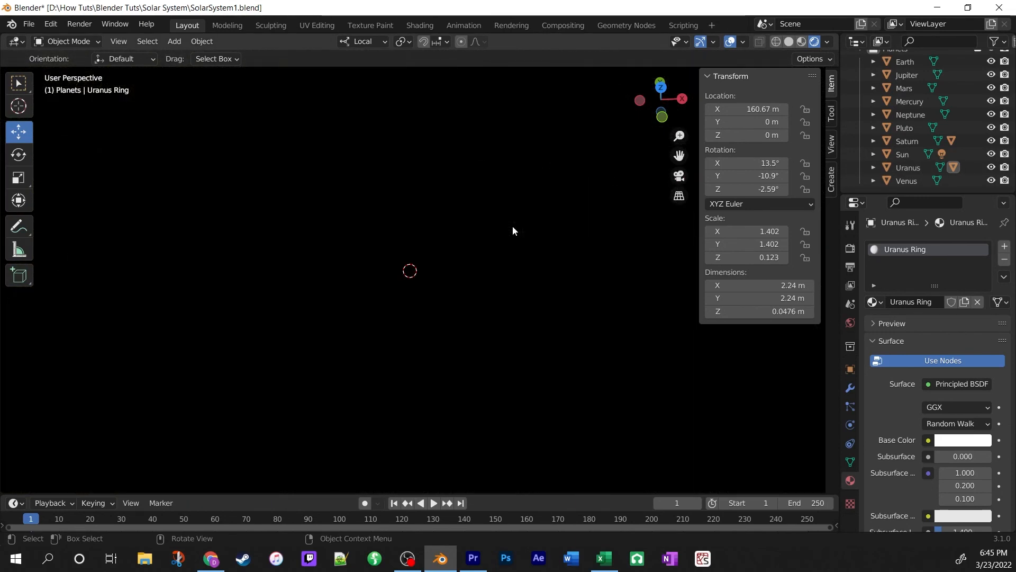
middle_drag(526, 241, 491, 214)
scroll(338, 246, up, 2)
shift+middle_drag(222, 276, 320, 277)
scroll(320, 276, up, 3)
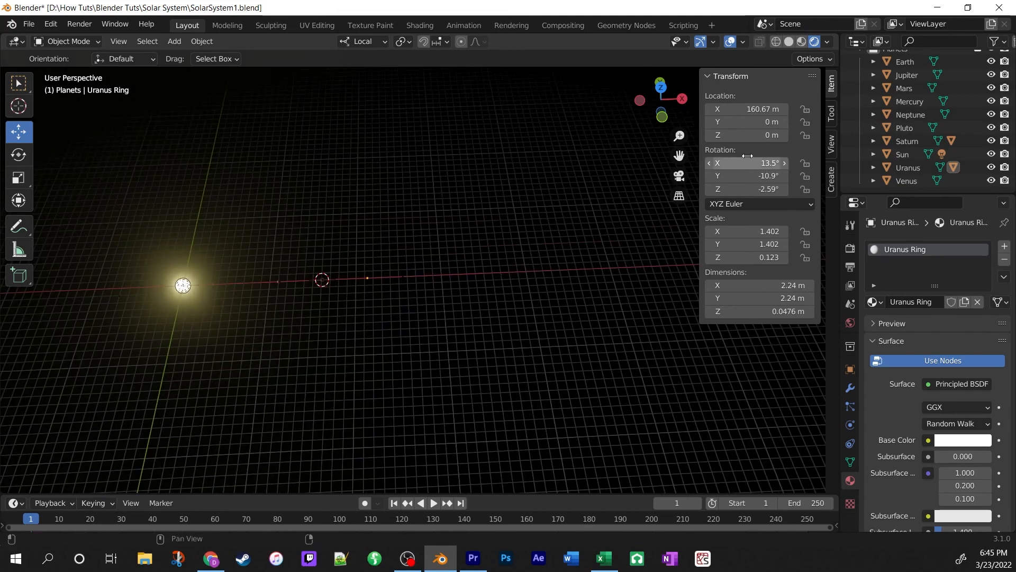
Set the viewport's clip end distance to 2000 m.
click(832, 144)
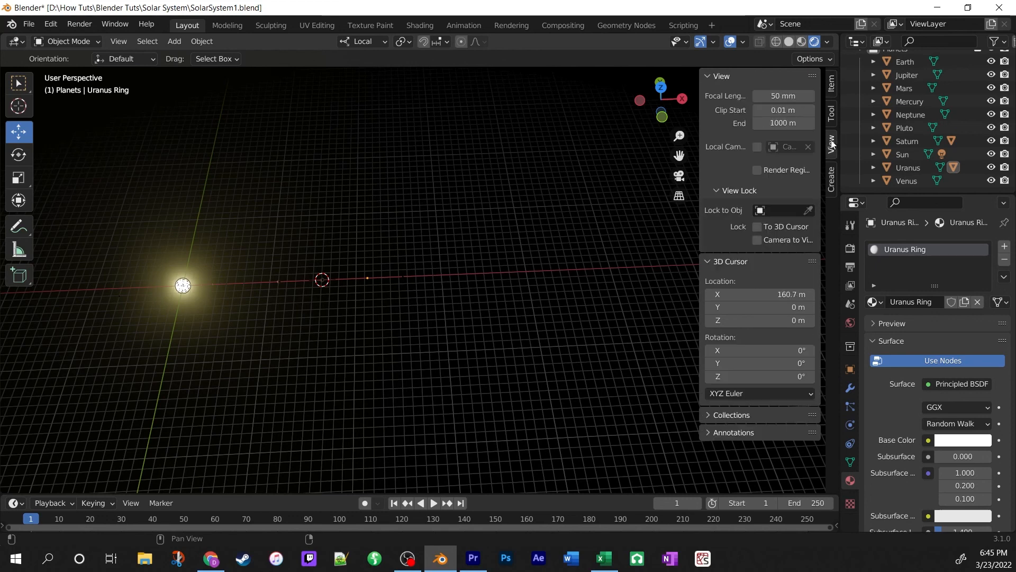
click(773, 124)
click(762, 124)
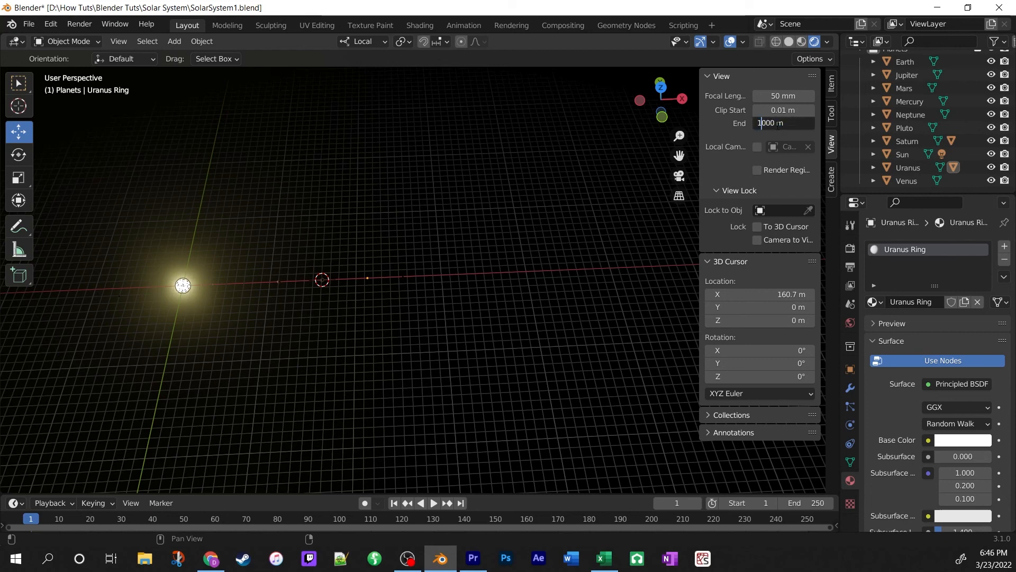
key(BackSpace)
text(2)
key(Return)
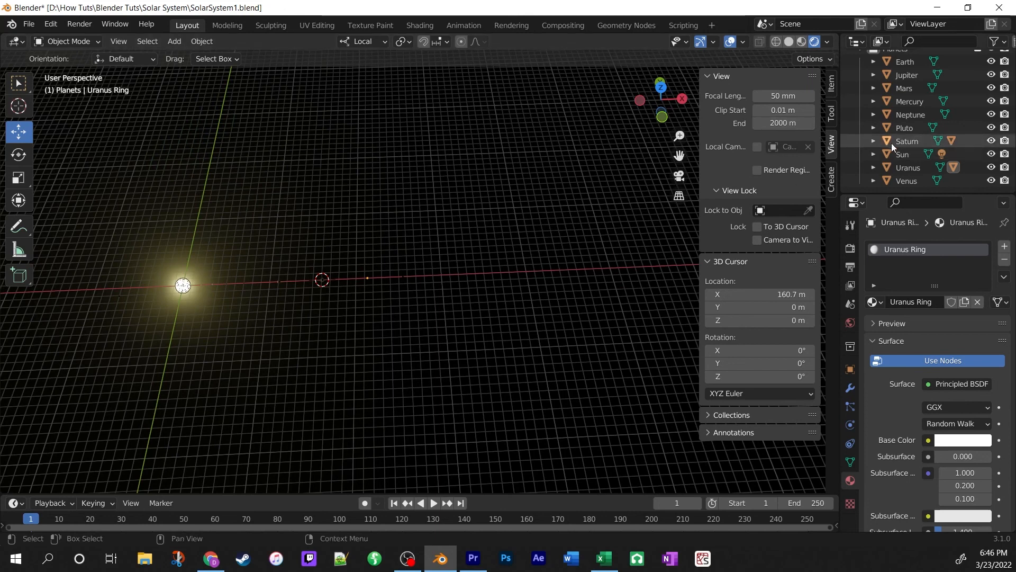
Select the scene camera and increase its lens clip end distance.
scroll(907, 131, up, 3)
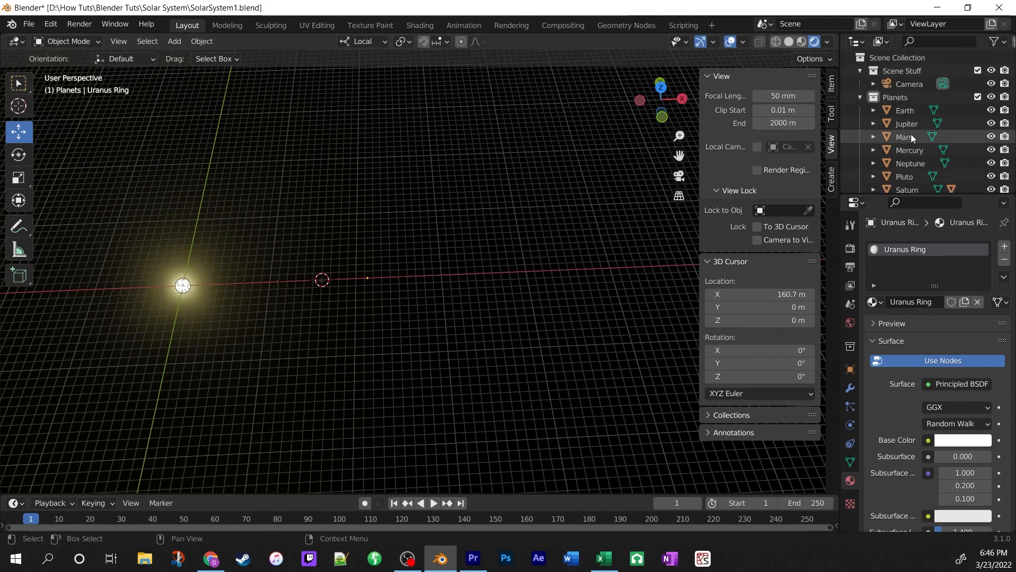
click(913, 84)
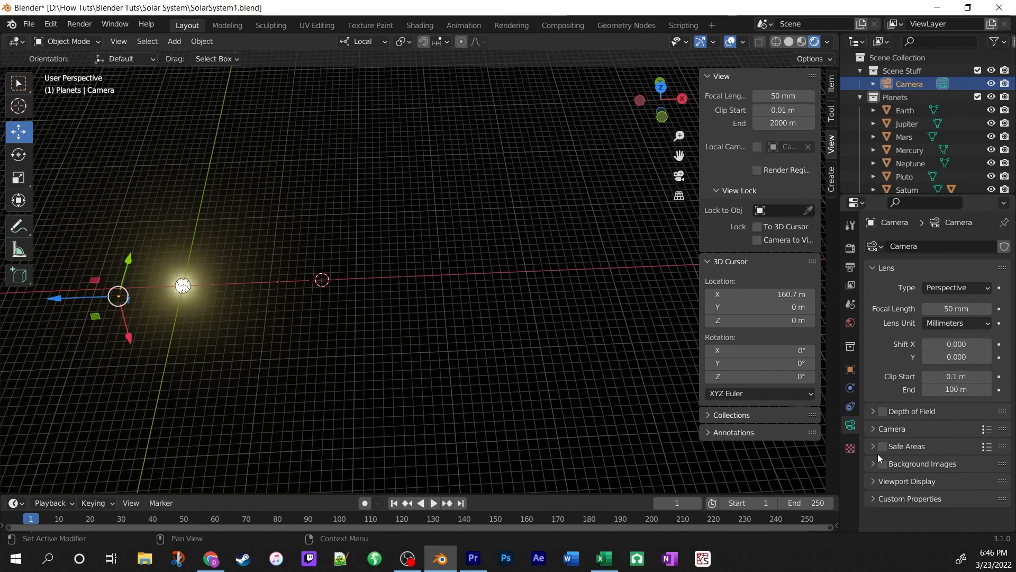
click(956, 390)
text(1000)
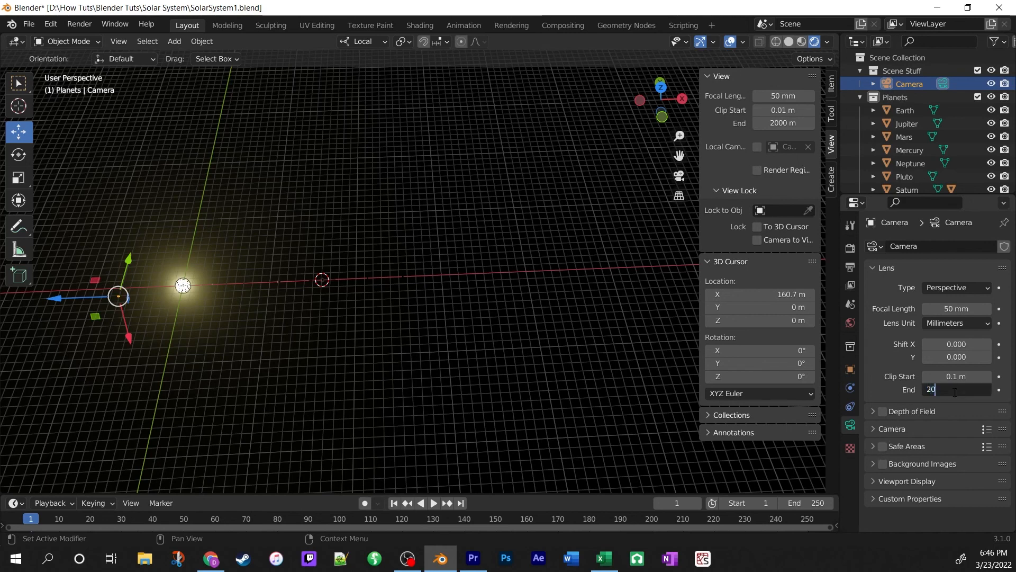